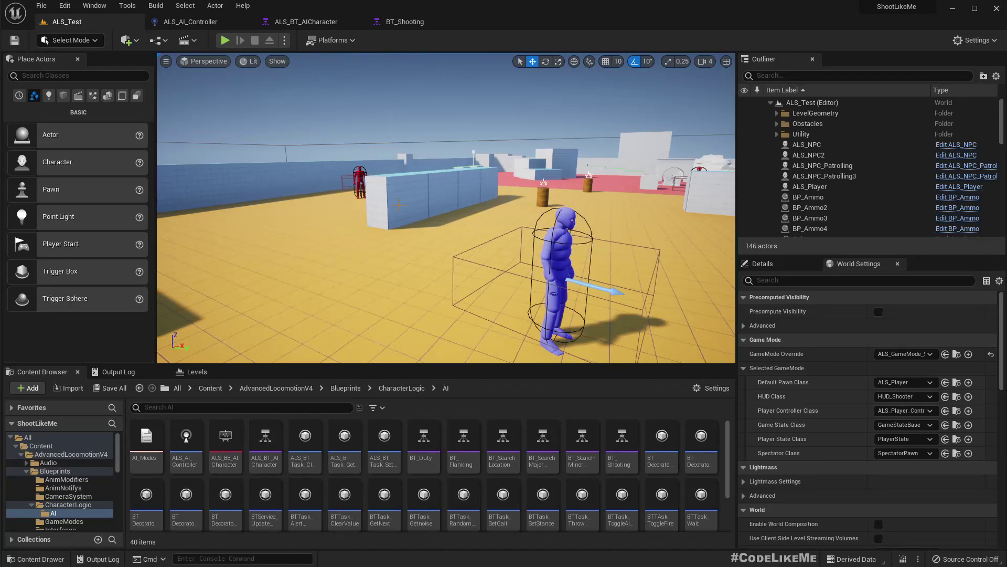
- Run two quick play-tests of the level
key("alt+p")
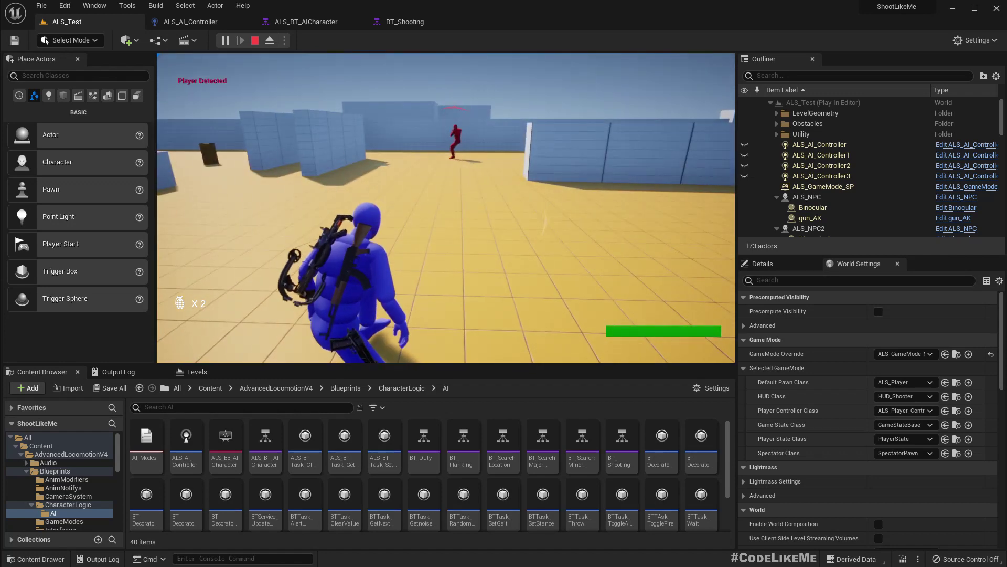
key("Escape")
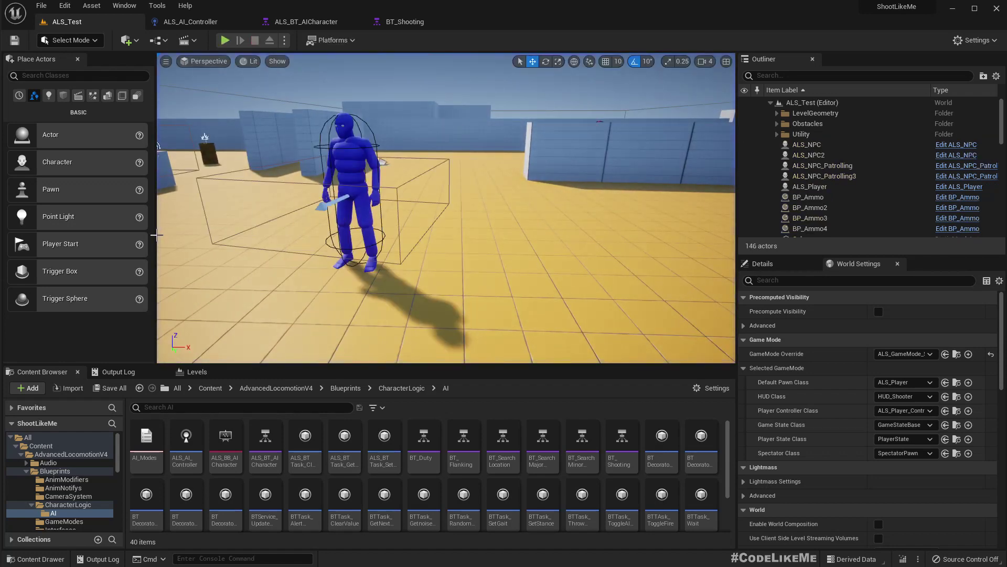
key("alt+p")
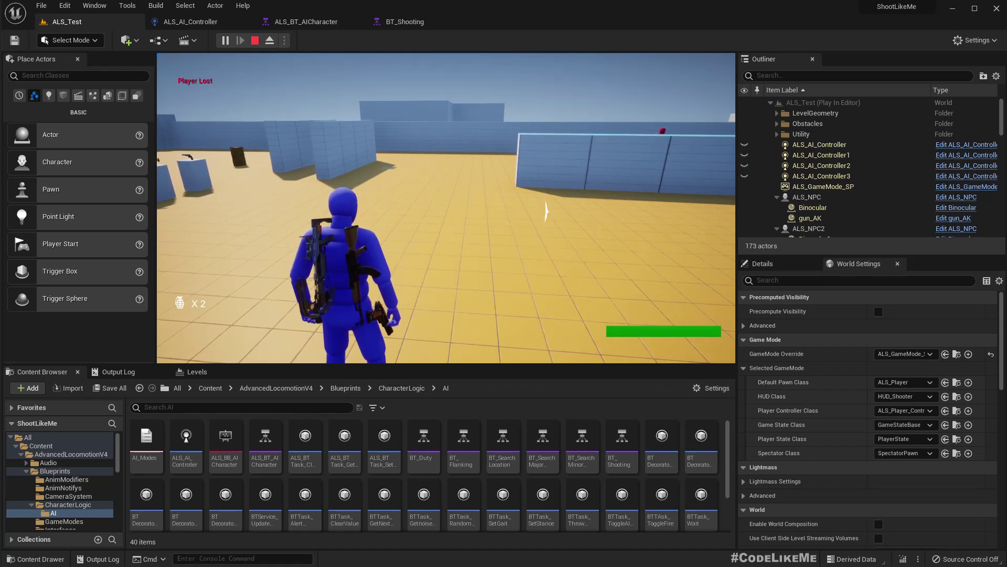
key("Escape")
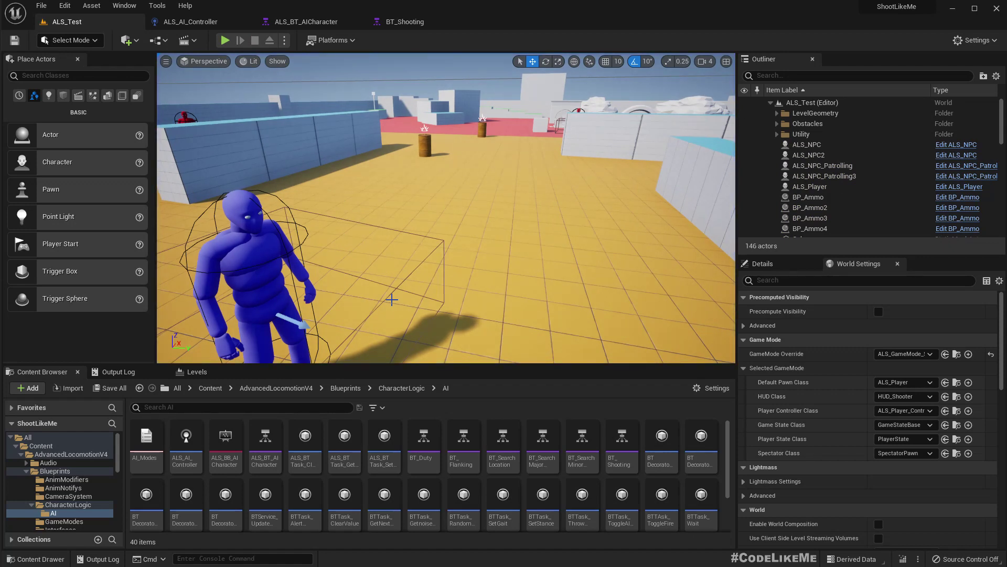
- Play-test again, running at and shooting the red enemy, then reframe the viewport overhead
right_click_drag(410, 207, 356, 211)
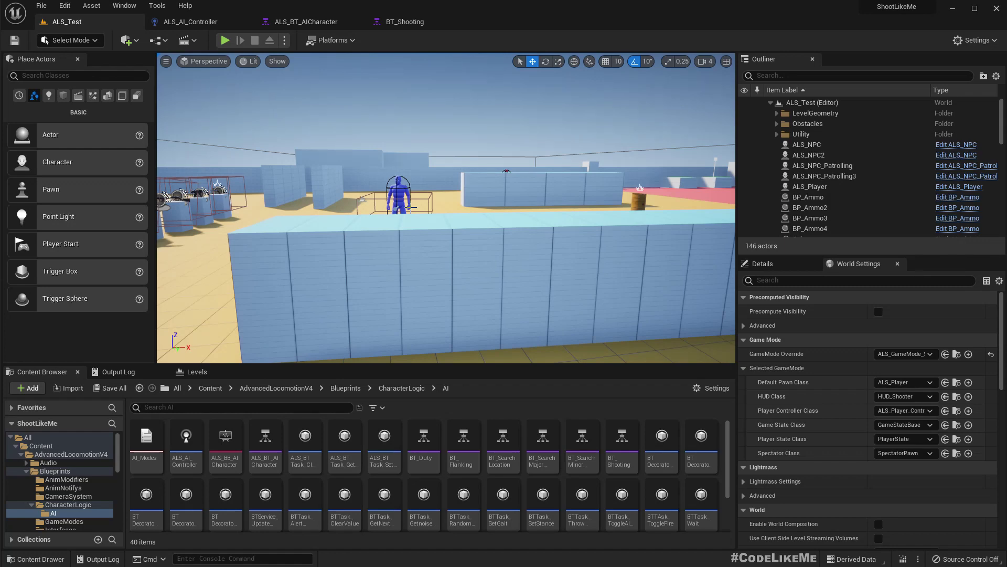
key("alt+p")
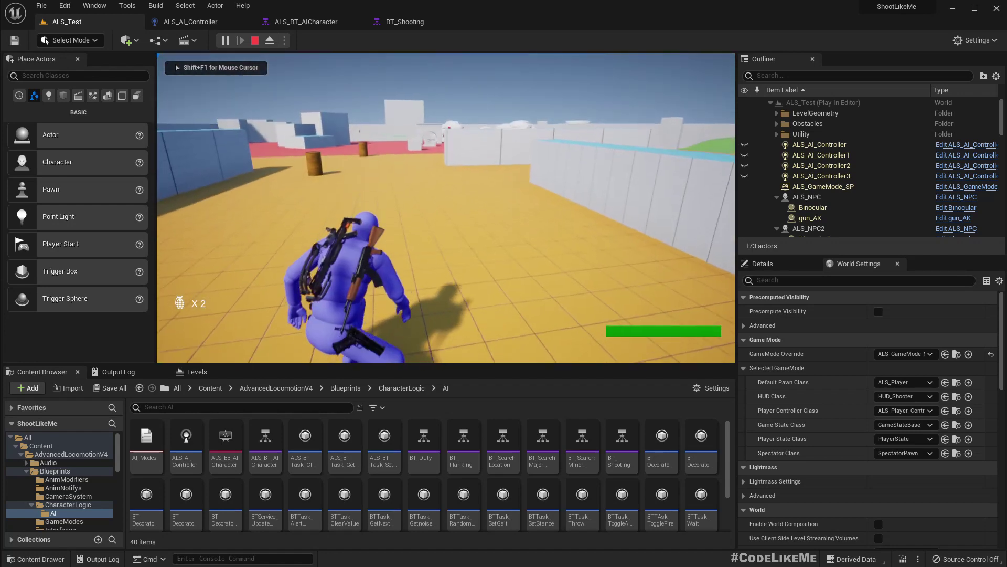
key("w")
key("1")
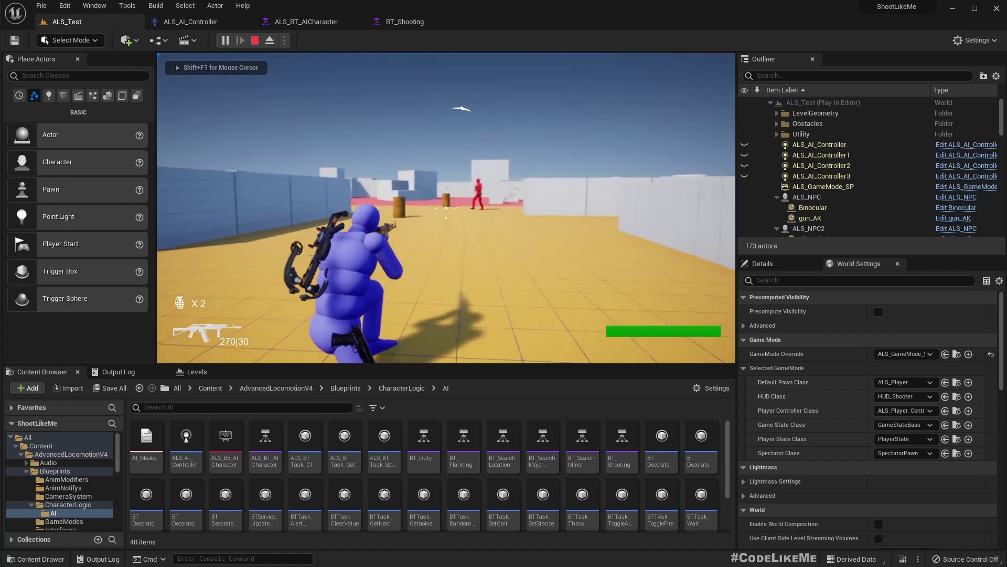
left_click(446, 208)
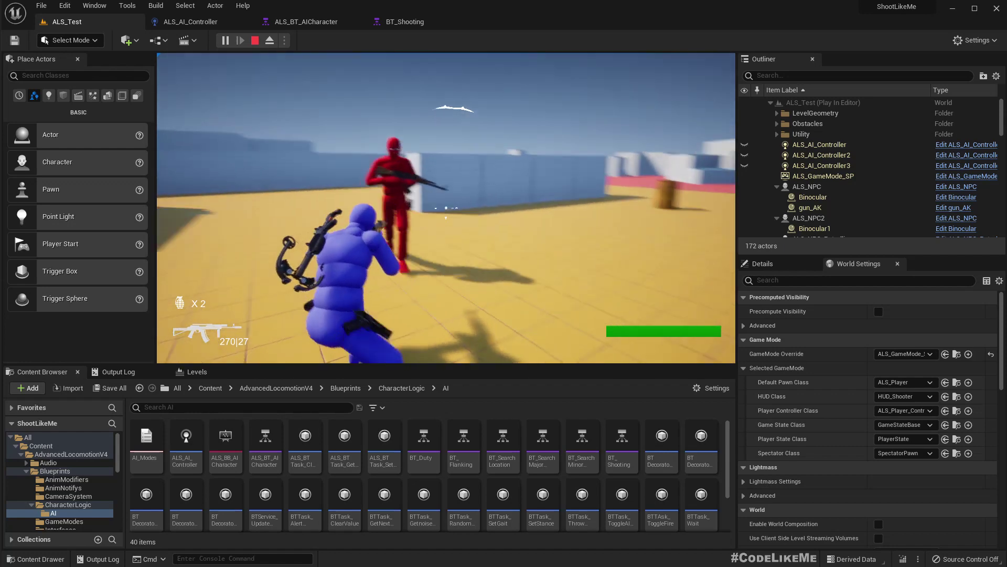
left_click(446, 208)
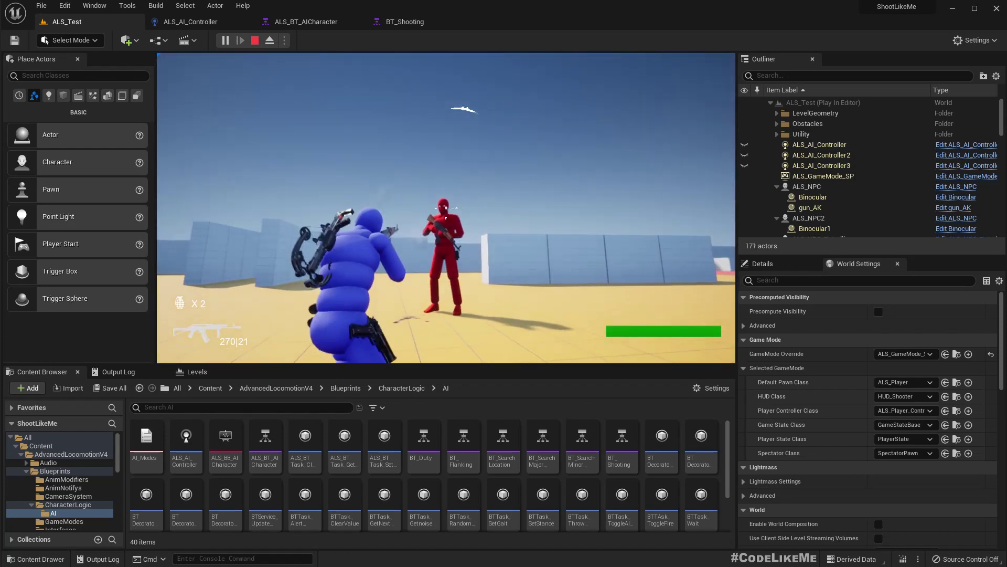
left_click(446, 207)
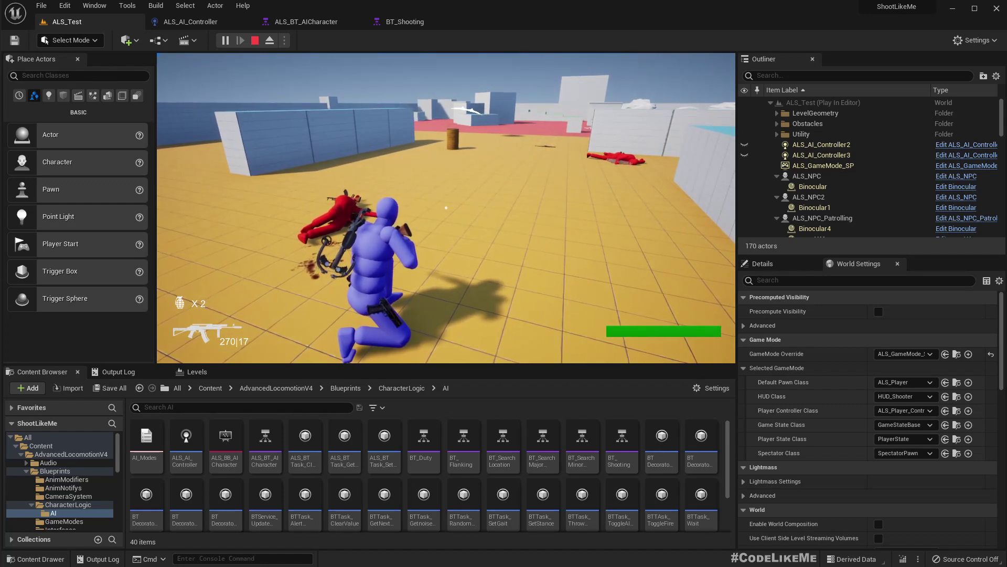
key("Escape")
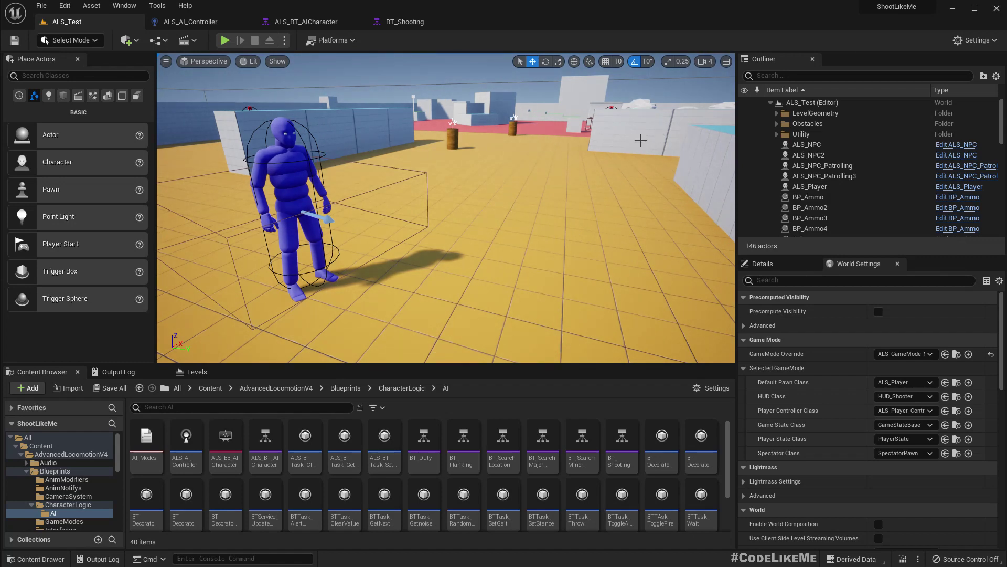
right_click_drag(607, 174, 492, 174)
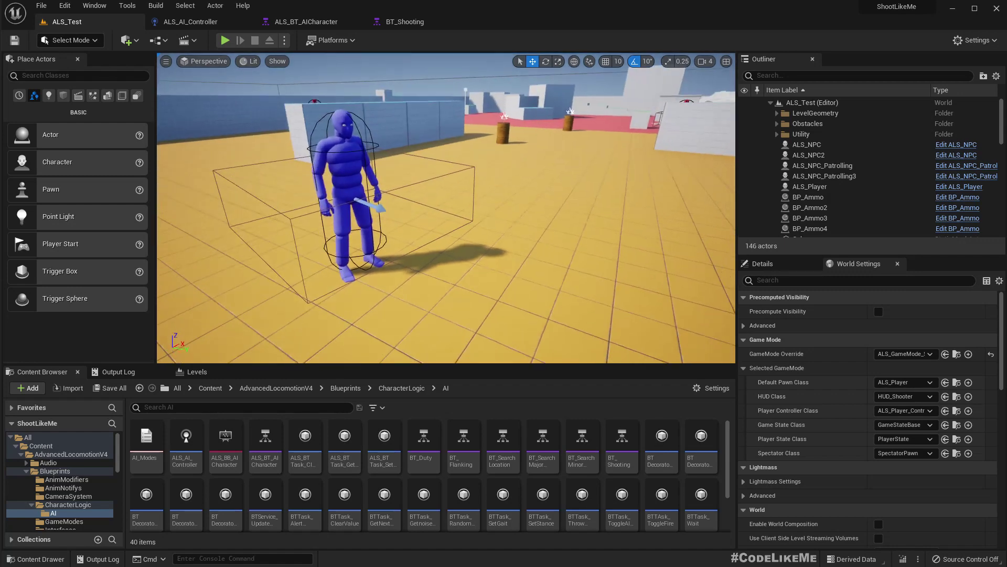
right_click_drag(555, 173, 238, 164)
right_click_drag(555, 167, 555, 174)
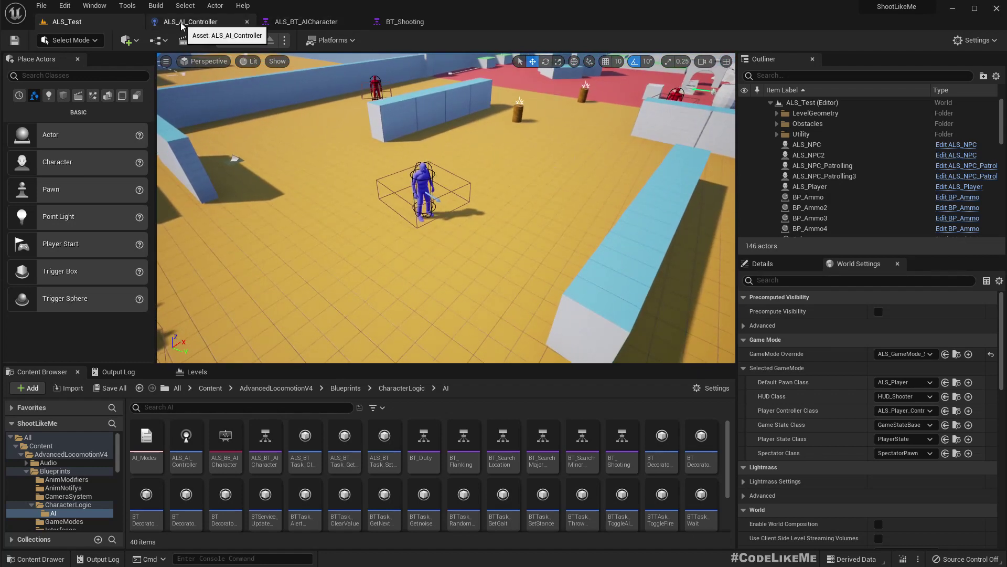
- Bring up ALS_BT_AICharacter and frame its Shooting and Flanking branches
left_click(306, 21)
scroll(452, 315, "down", 5)
scroll(414, 408, "up", 3)
scroll(414, 407, "up", 1)
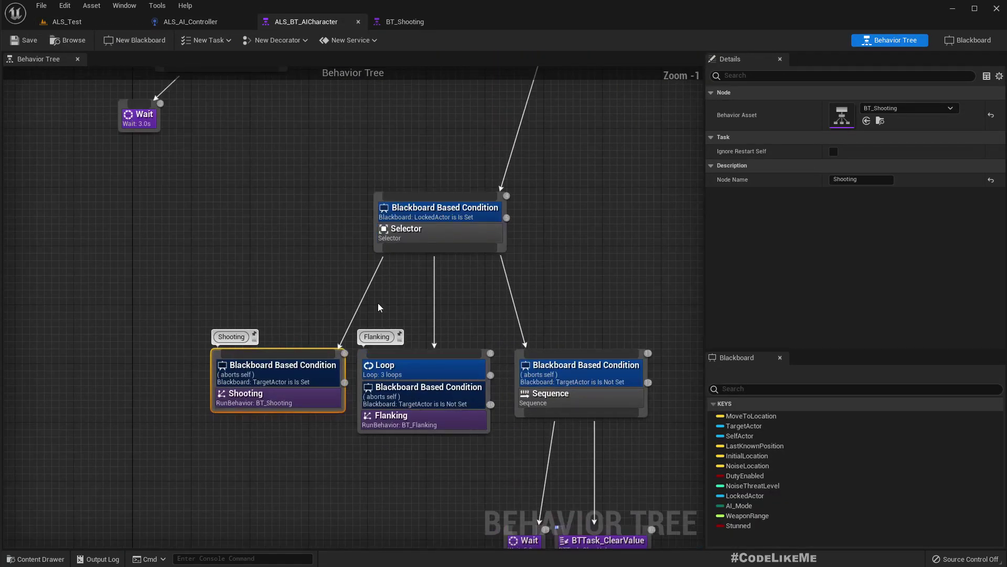
scroll(316, 383, "down", 1)
scroll(344, 378, "down", 2)
scroll(345, 378, "up", 3)
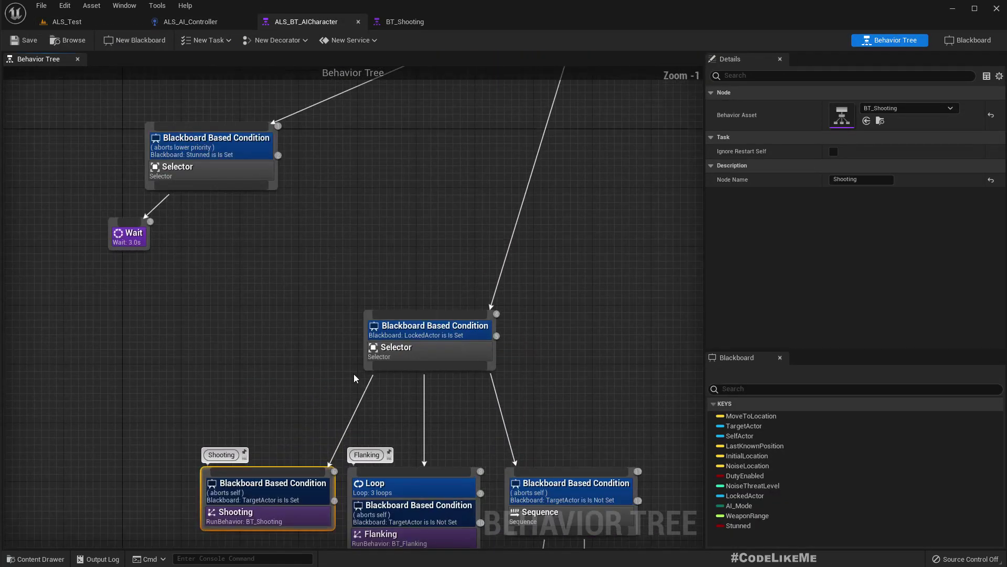
scroll(360, 367, "down", 2)
right_click_drag(270, 314, 156, 407)
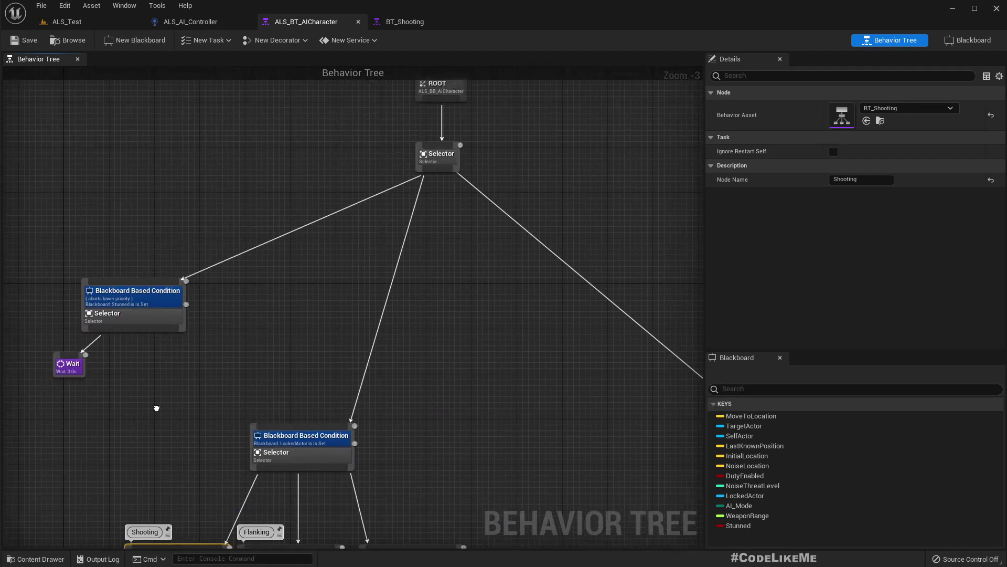
right_click_drag(193, 378, 330, 204)
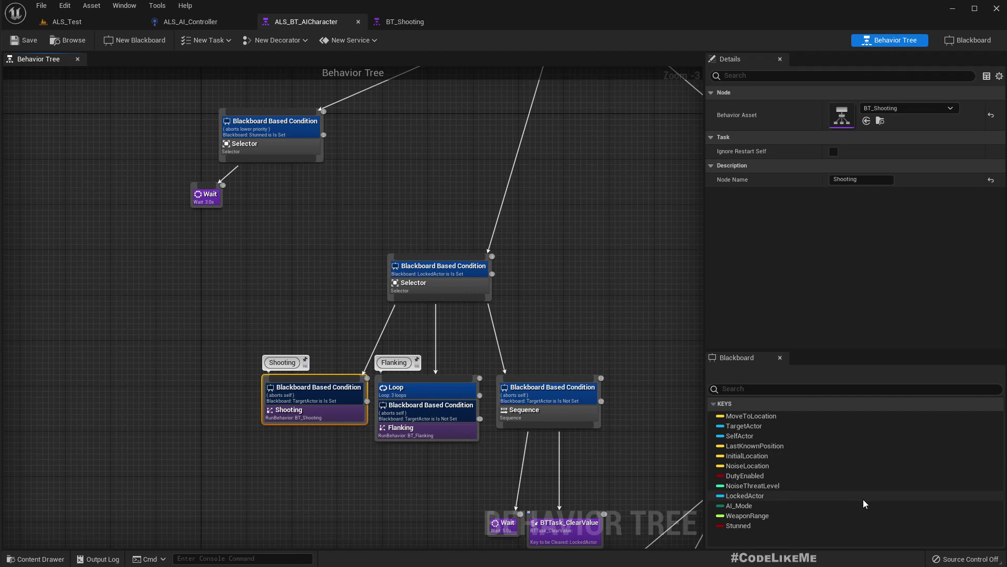
- Add a Bool blackboard key named Detecting
left_click(970, 41)
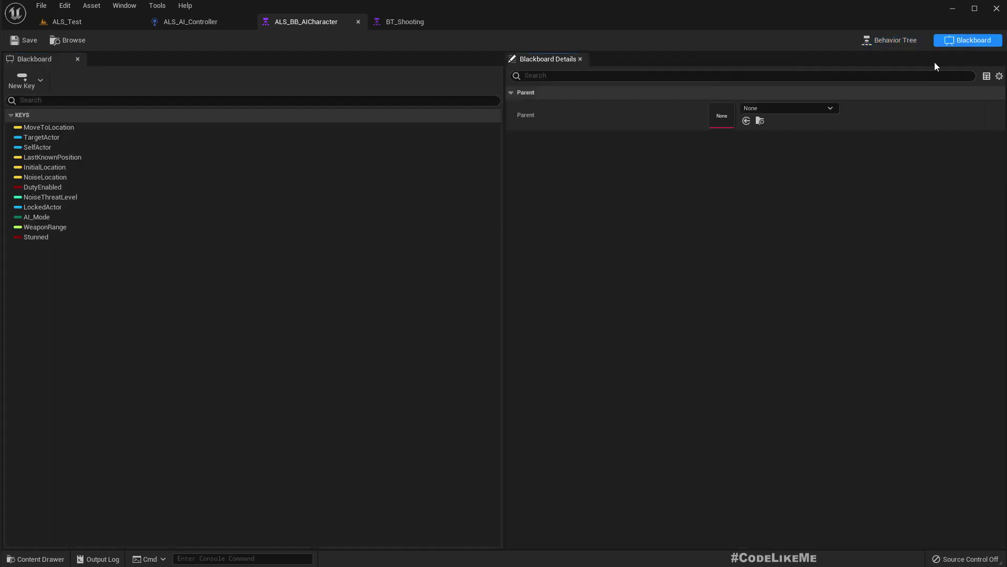
left_click(23, 79)
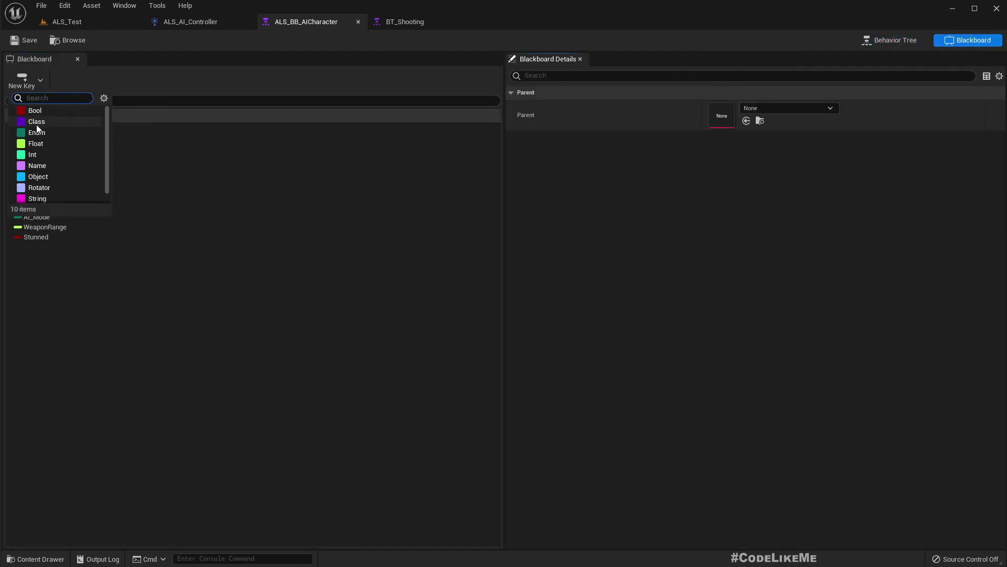
left_click(48, 112)
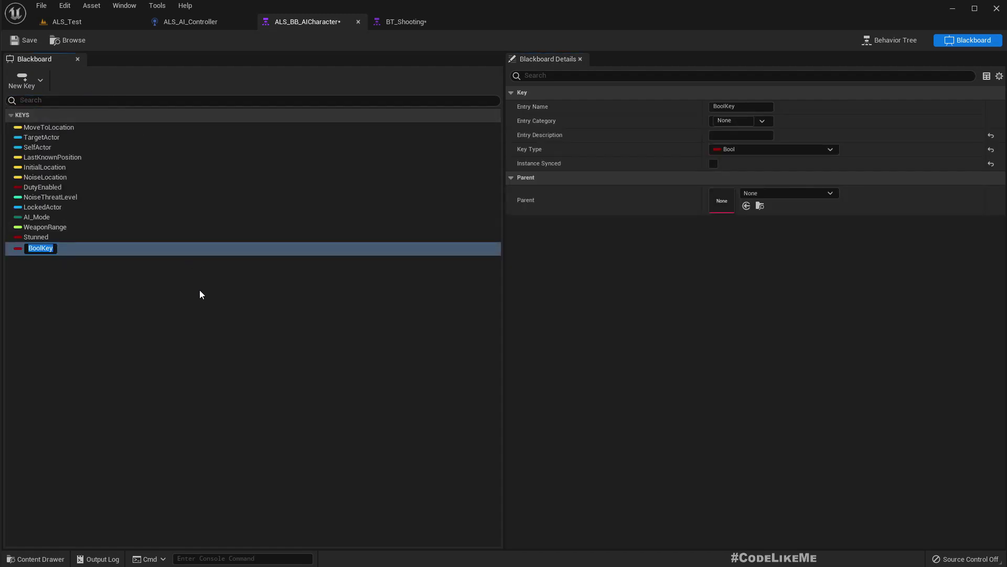
type("Detect")
type("ing")
key("Return")
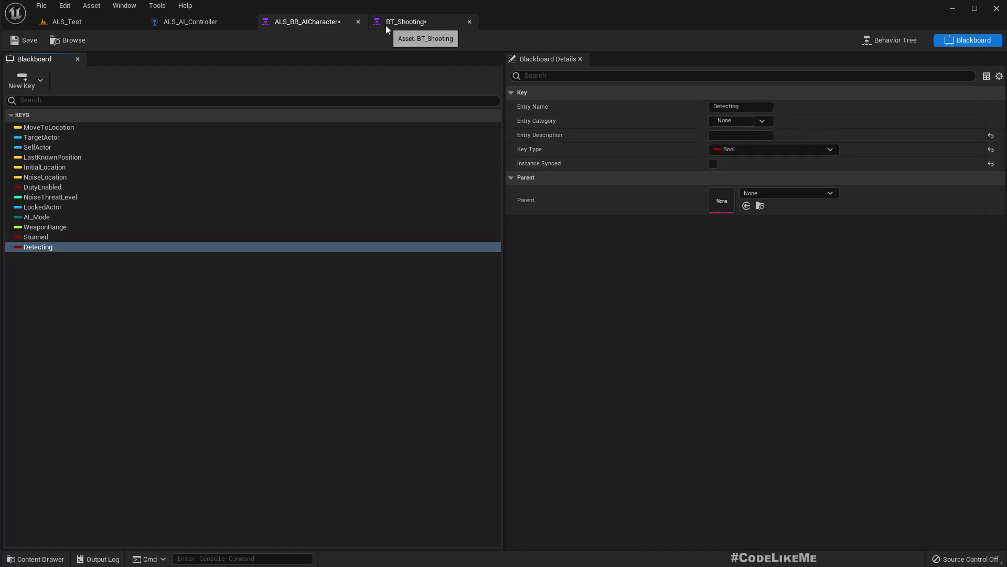
- Close the BT_Shooting tree and return to Behavior Tree mode
left_click(405, 22)
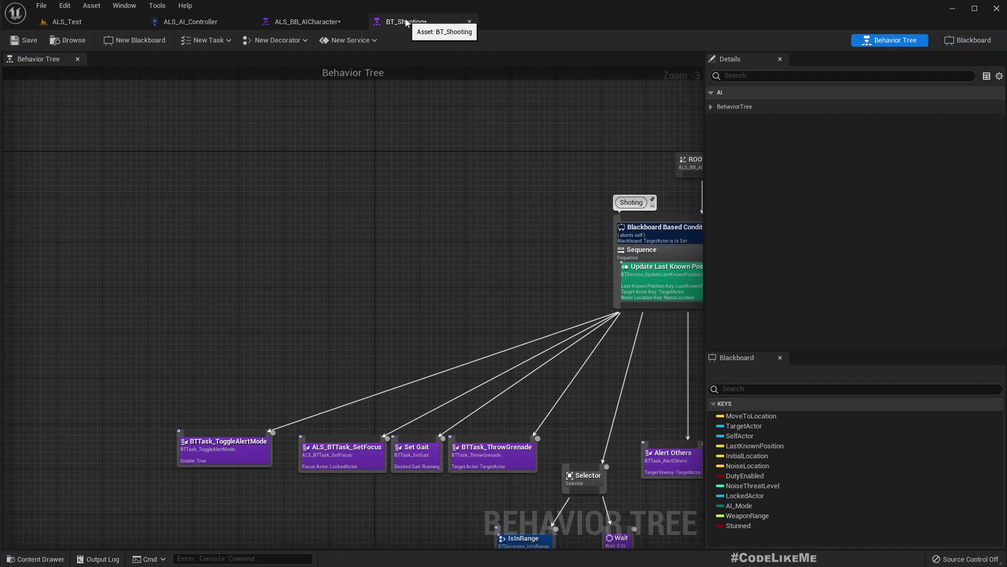
left_click(293, 21)
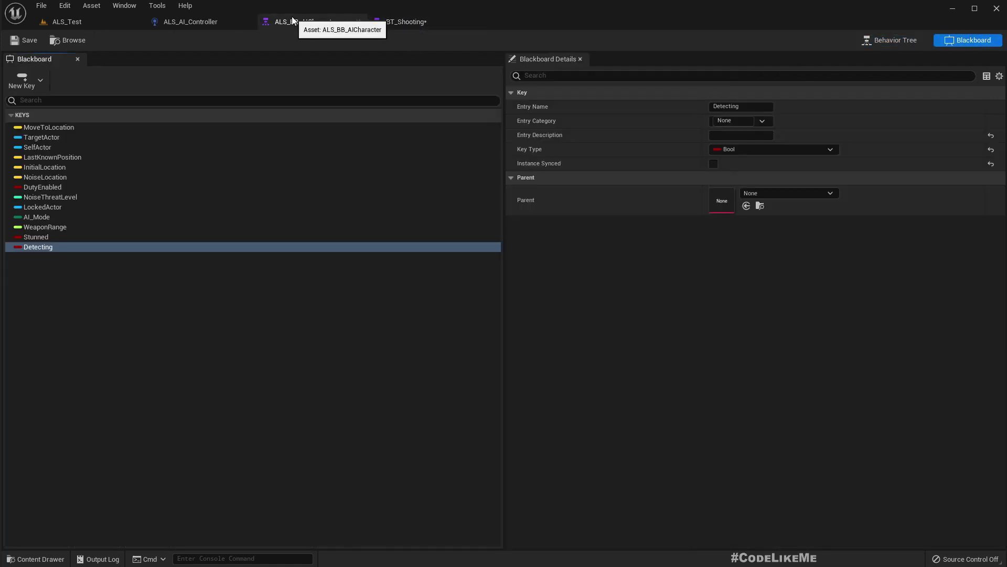
left_click(473, 22)
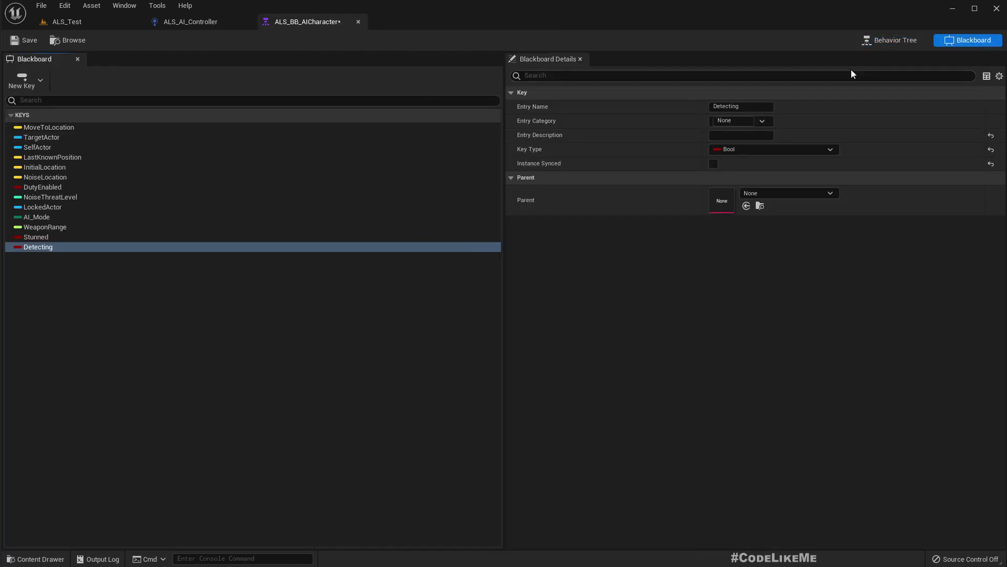
left_click(898, 40)
- Frame the LockedActor selector and glance at the controller's Player Detection graph
right_click_drag(379, 332, 496, 270)
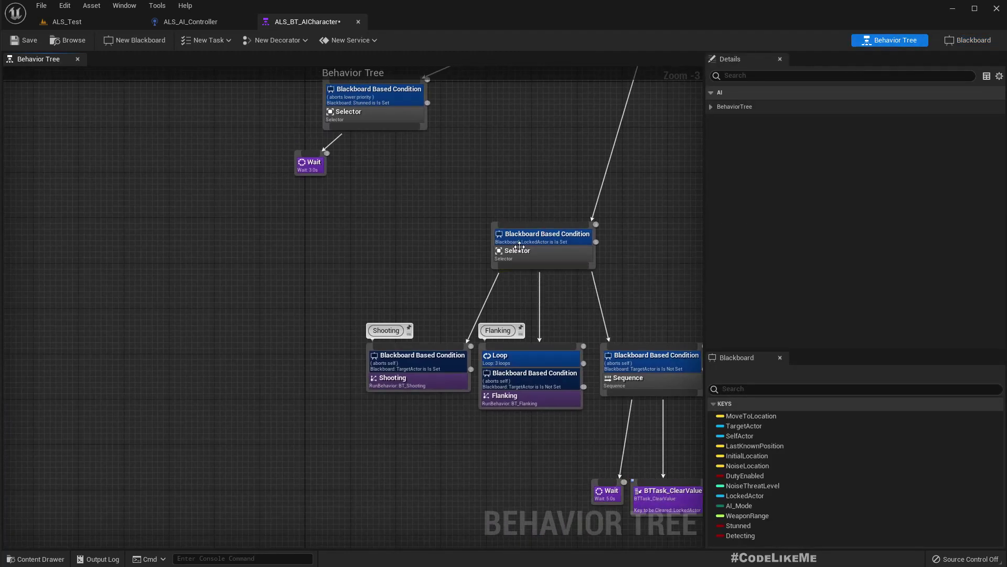
left_click_drag(518, 265, 266, 326)
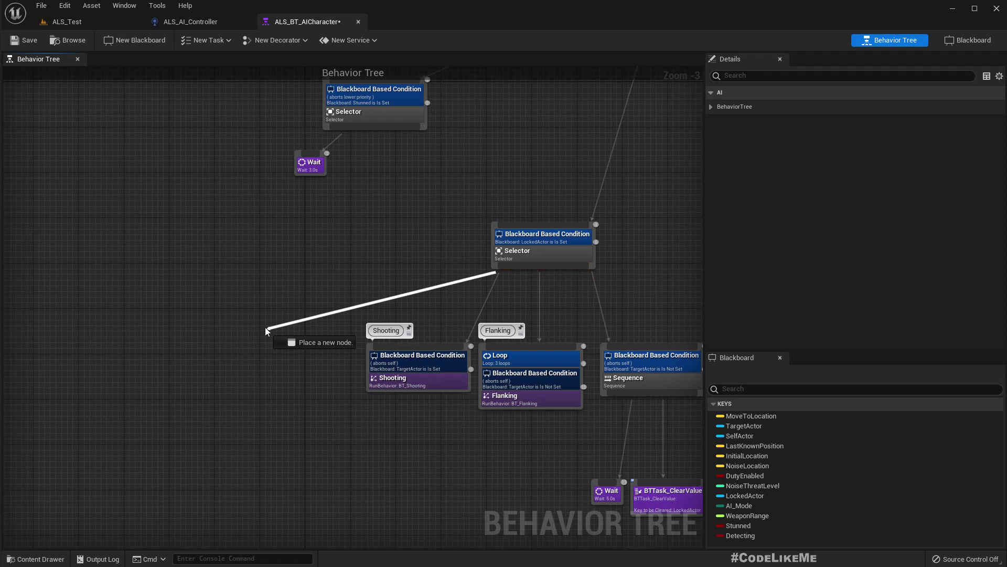
left_click_drag(266, 326, 265, 327)
right_click_drag(528, 158, 349, 331)
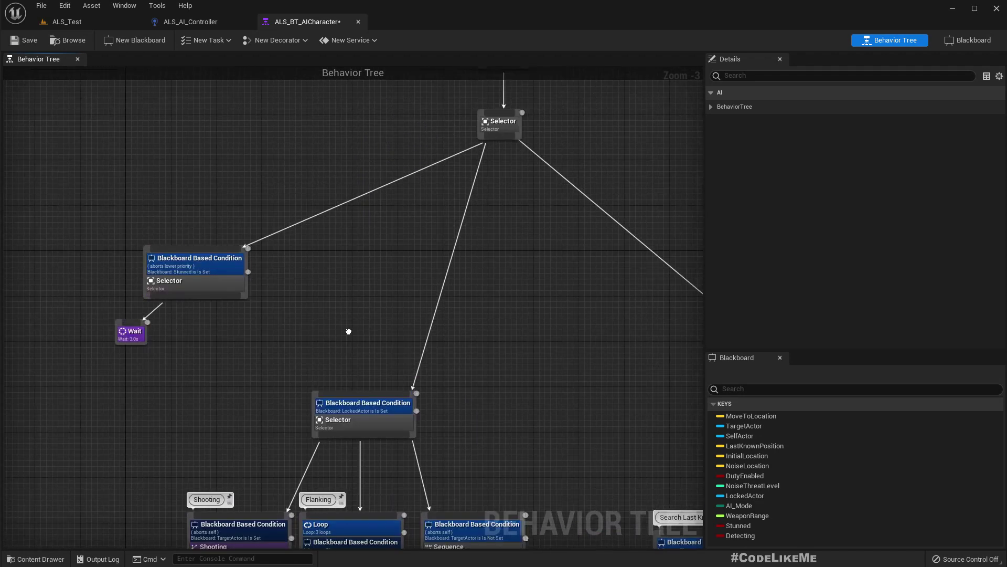
left_click(191, 22)
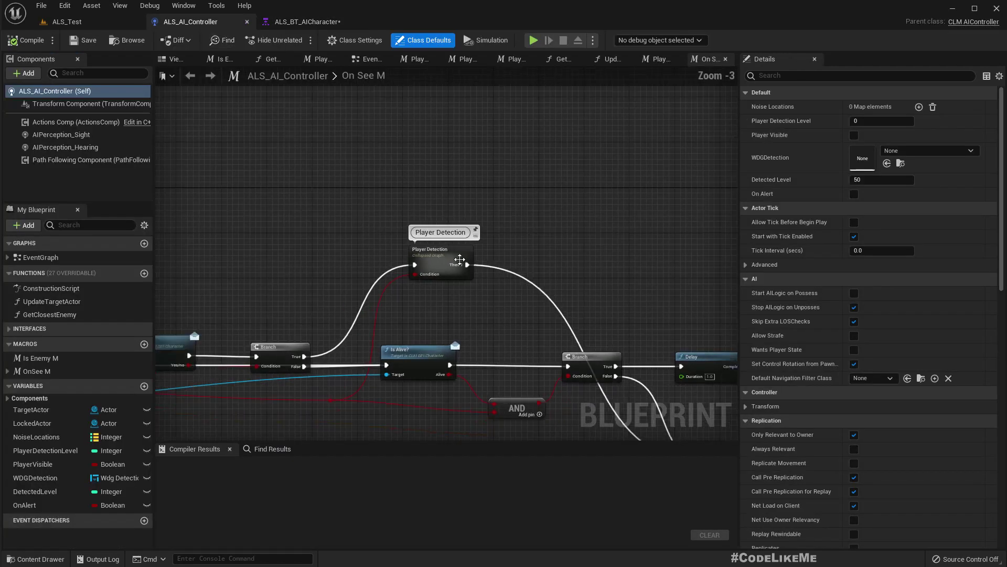
double_click(436, 256)
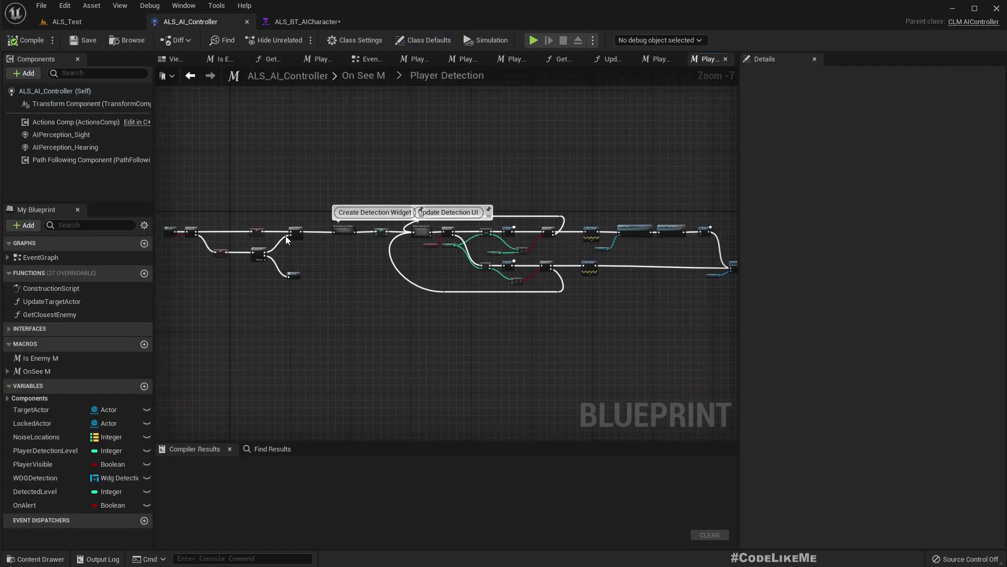
left_click(307, 21)
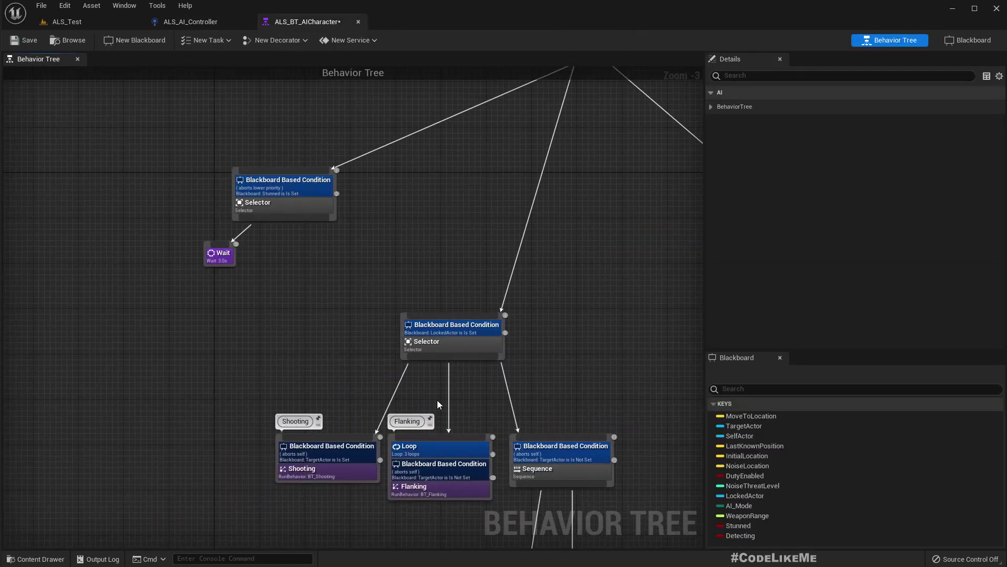
- Add a Sequence node as a child of the LockedActor selector
left_click_drag(422, 354, 165, 435)
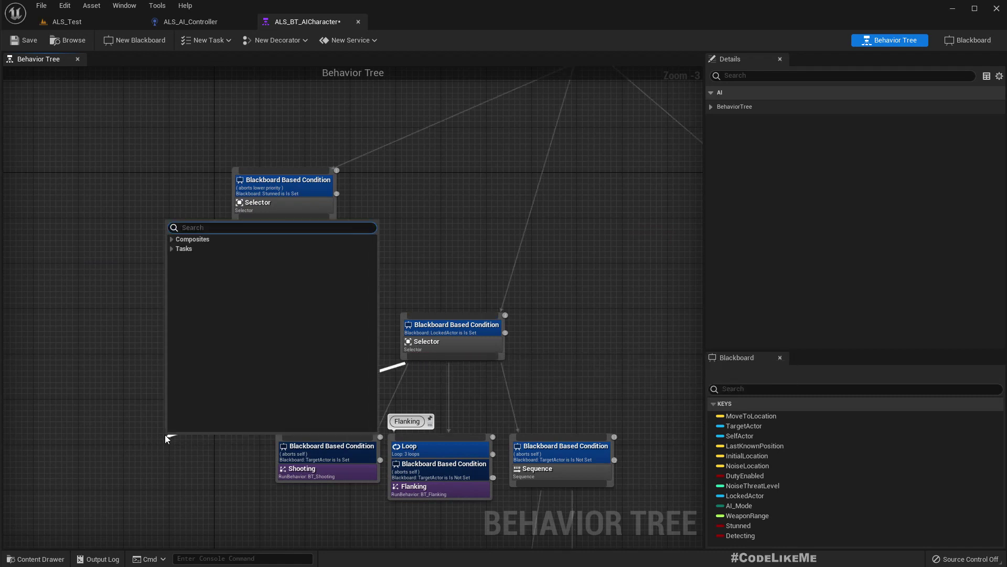
type("seq")
key("Return")
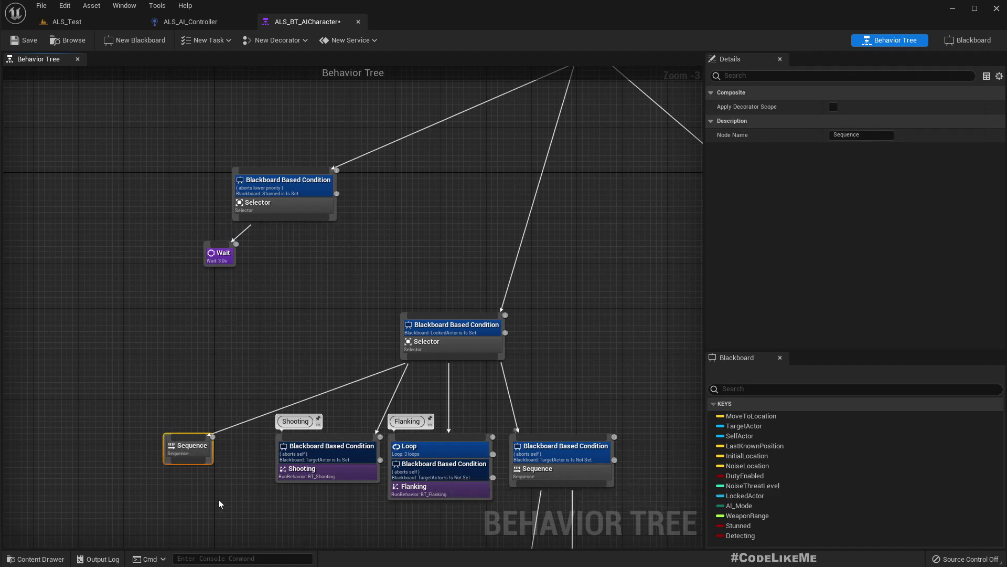
scroll(194, 507, "up", 3)
- Give the Sequence a Blackboard Based Condition decorator with Blackboard Key Detecting
right_click(192, 409)
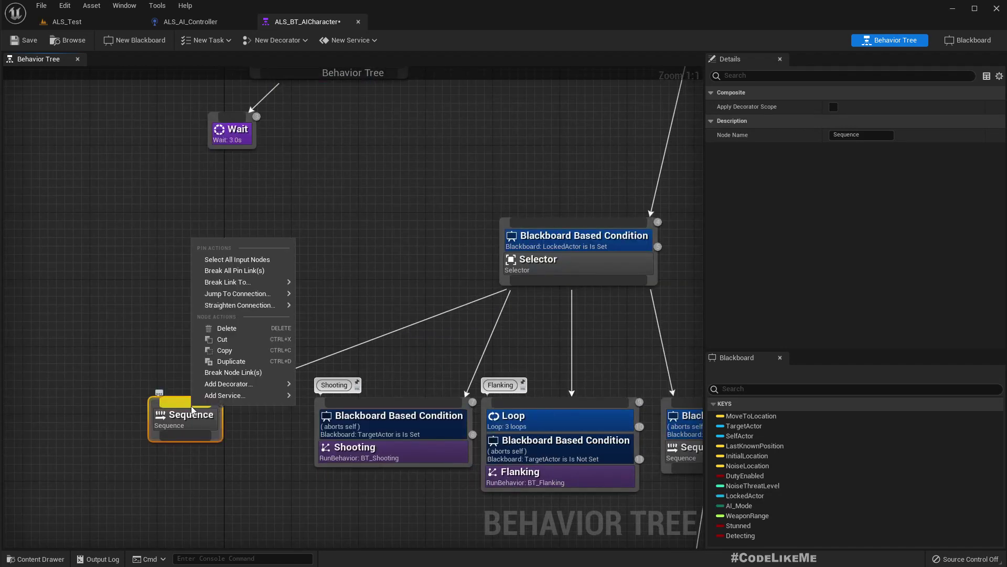
mouse_move(229, 382)
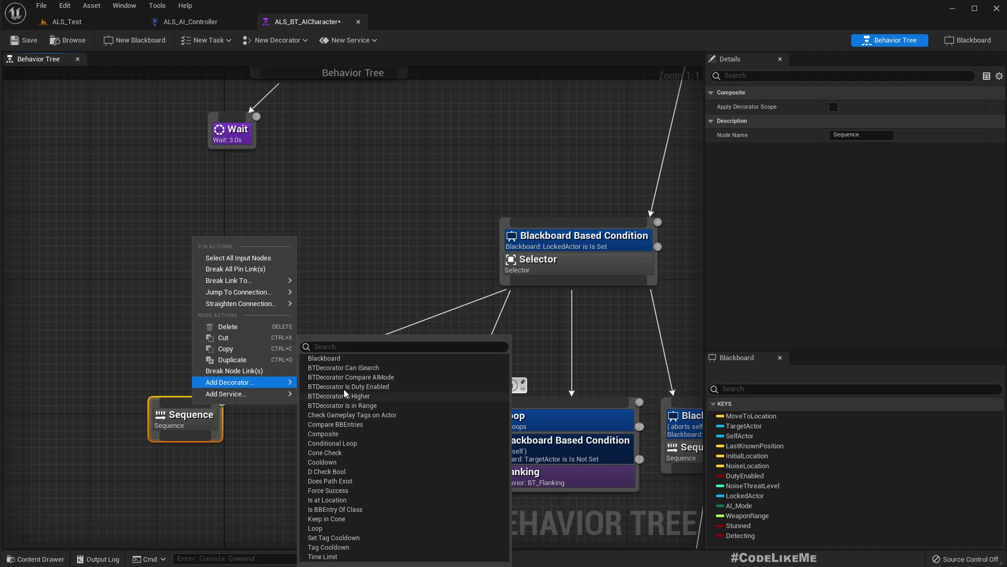
left_click(340, 358)
left_click(230, 419)
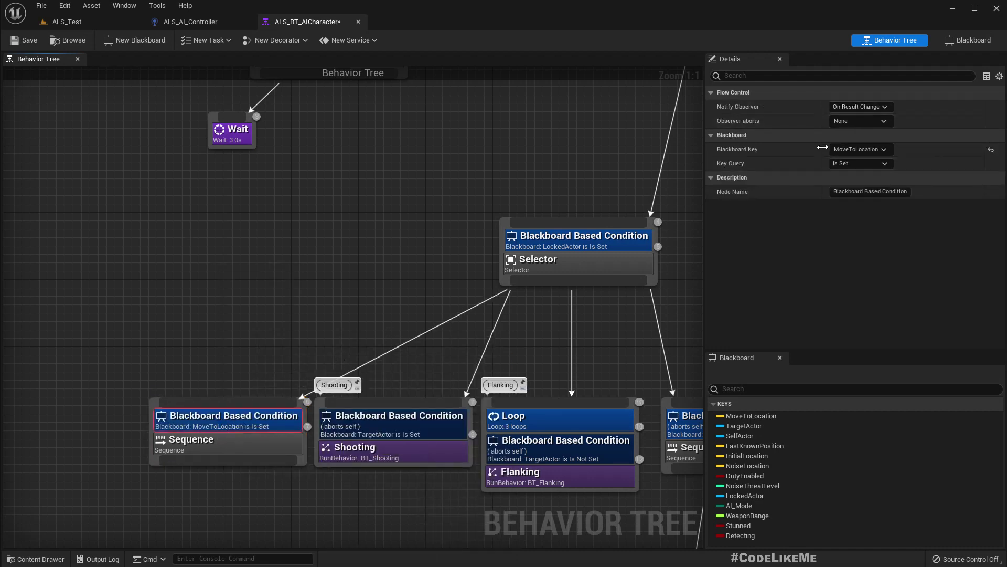
left_click(848, 150)
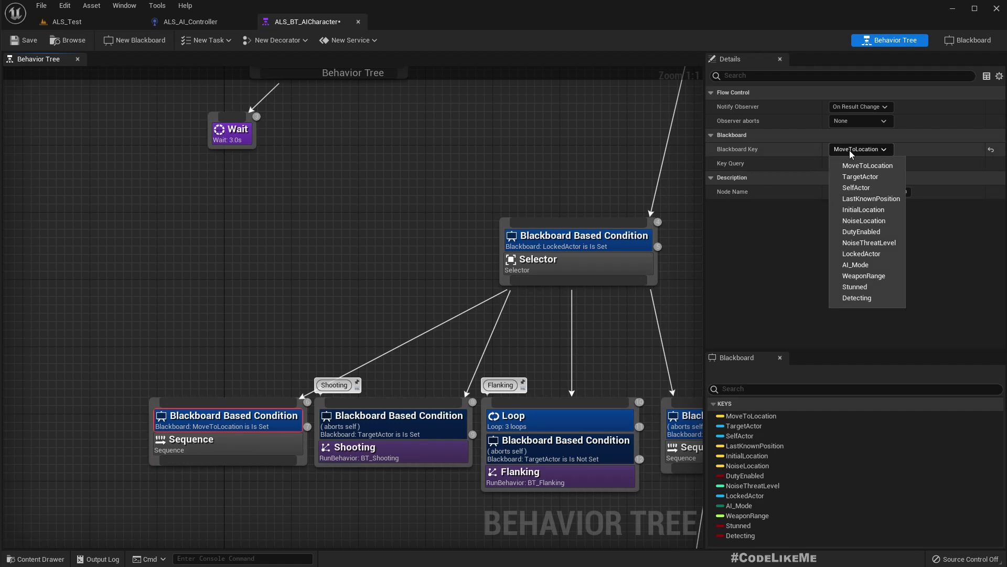
left_click(861, 304)
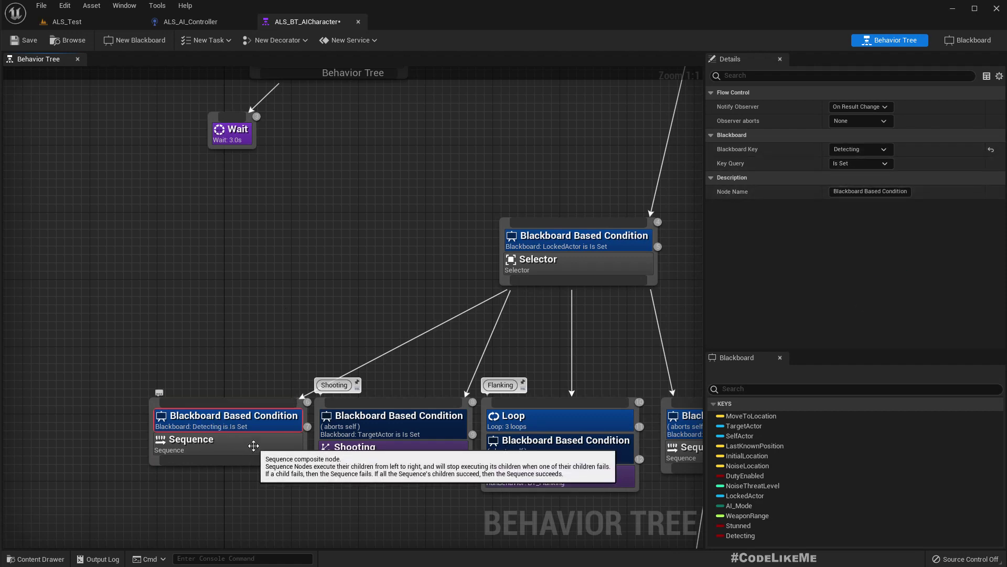
left_click_drag(253, 445, 200, 430)
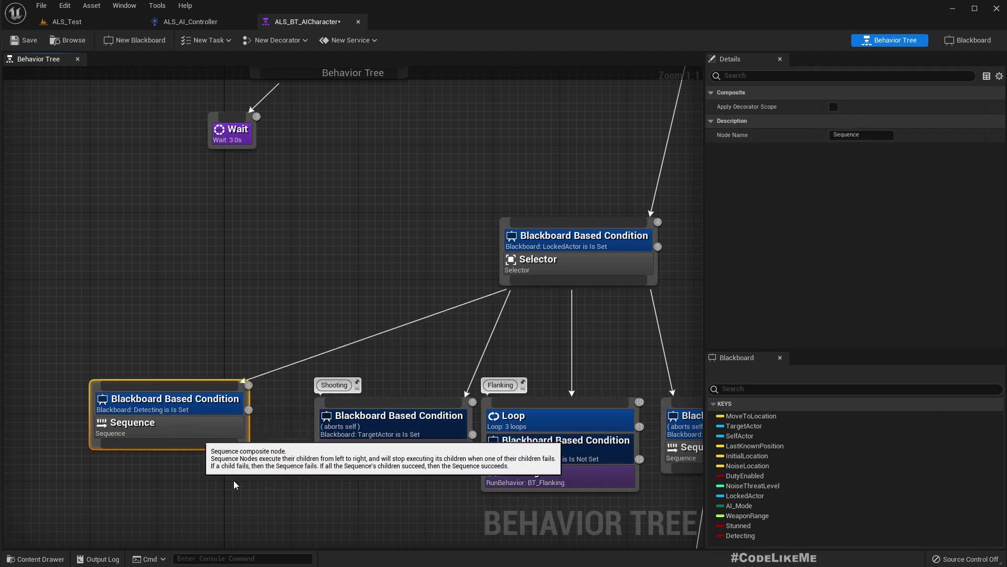
right_click_drag(142, 523, 270, 439)
- Add an ALS_BTTask_SetFocus task under the Detecting sequence with Focus Actor LockedActor
scroll(330, 479, "down", 2)
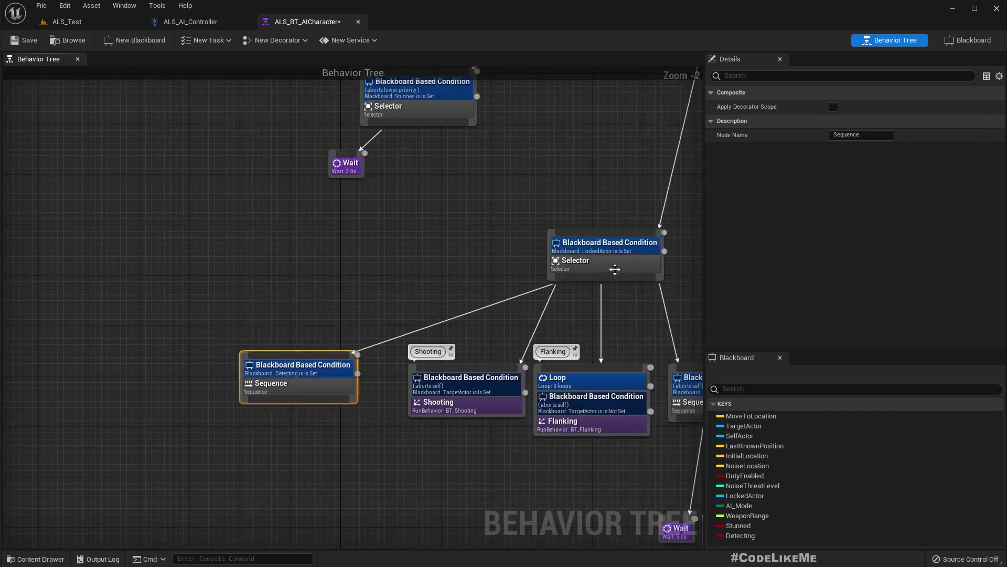
left_click_drag(275, 402, 241, 449)
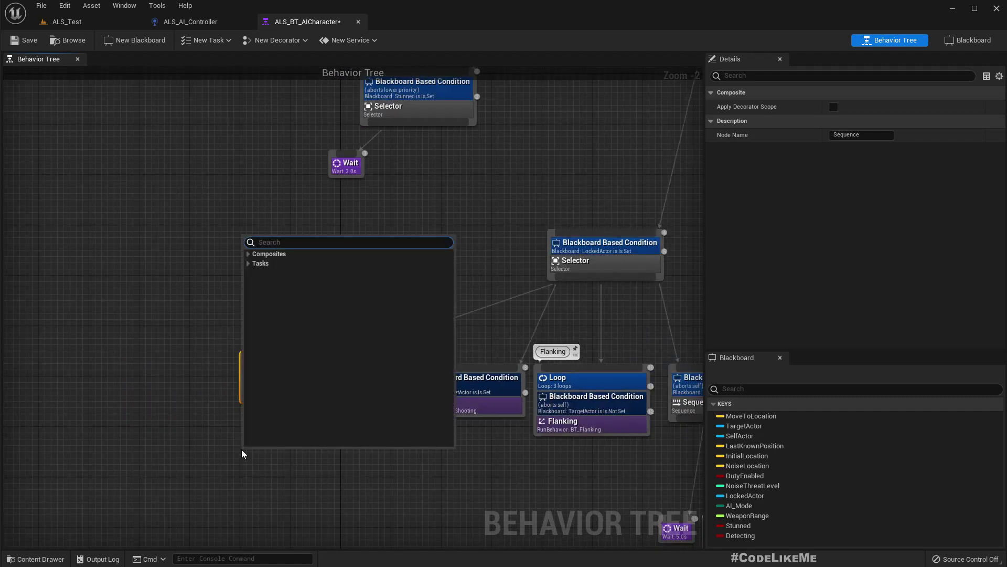
type("foc")
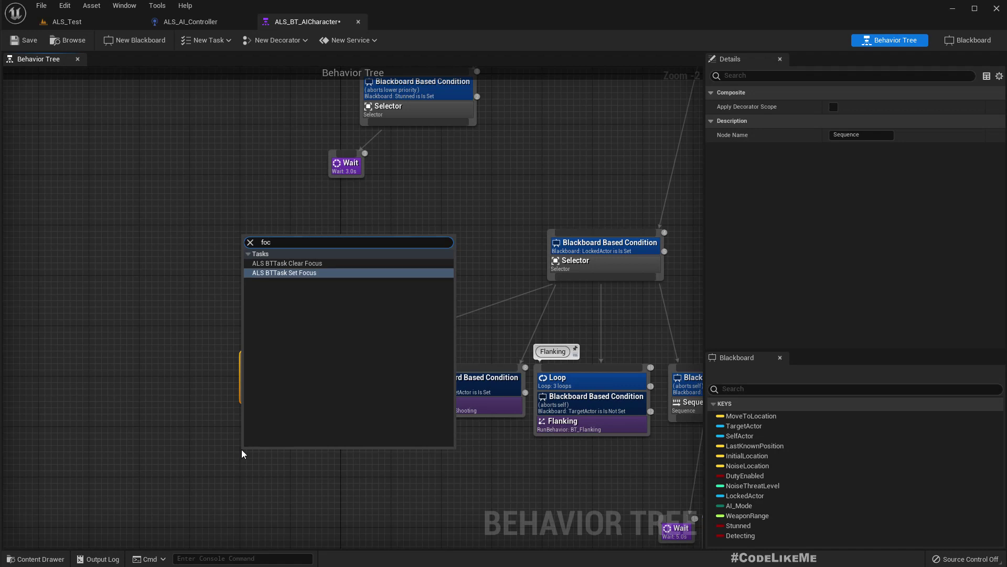
key("Return")
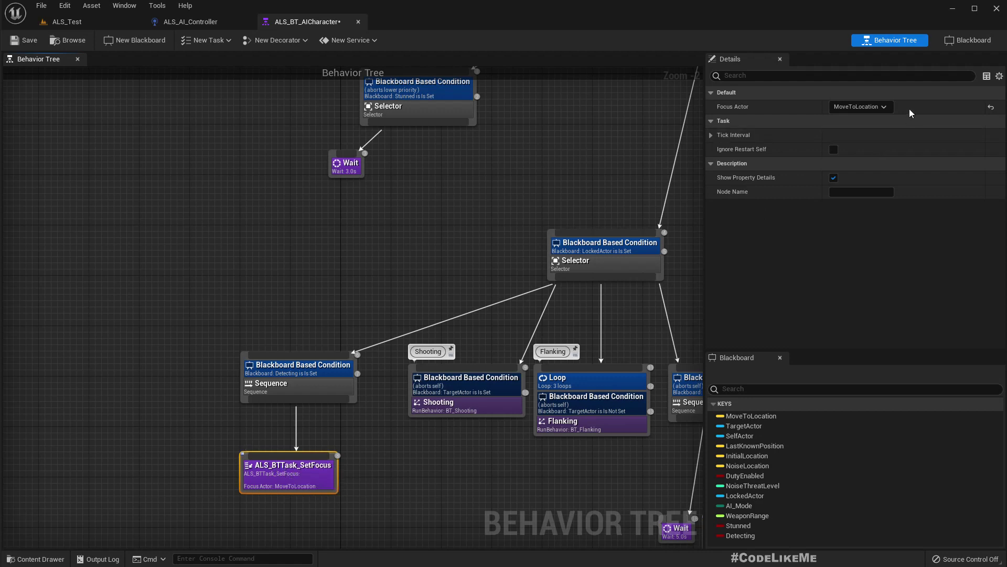
left_click(864, 108)
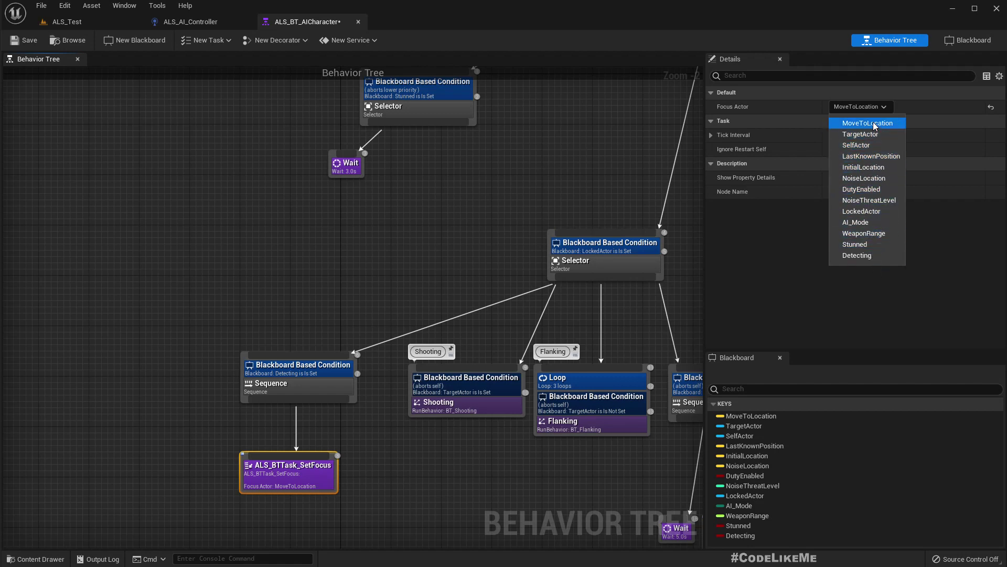
left_click(874, 212)
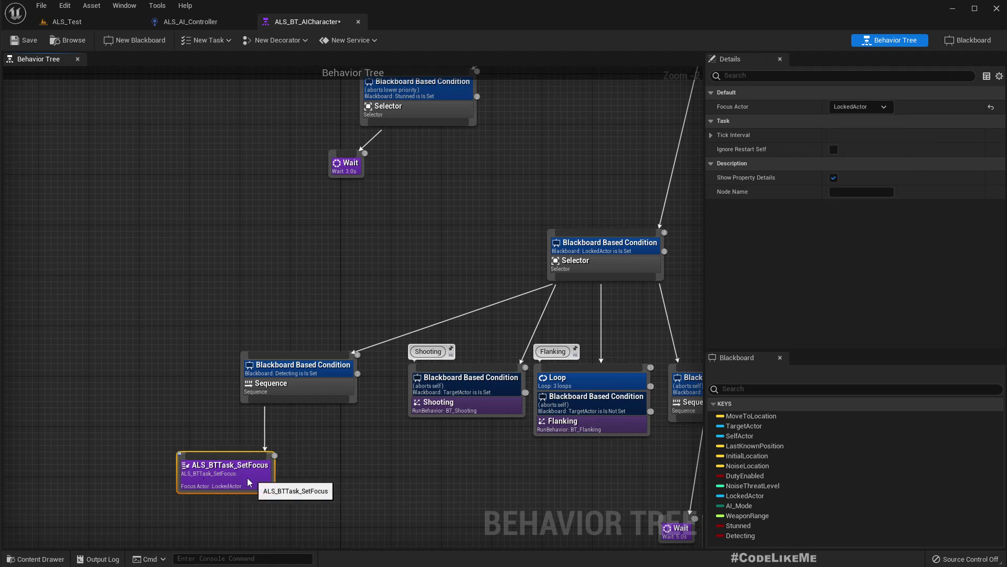
left_click_drag(249, 481, 242, 482)
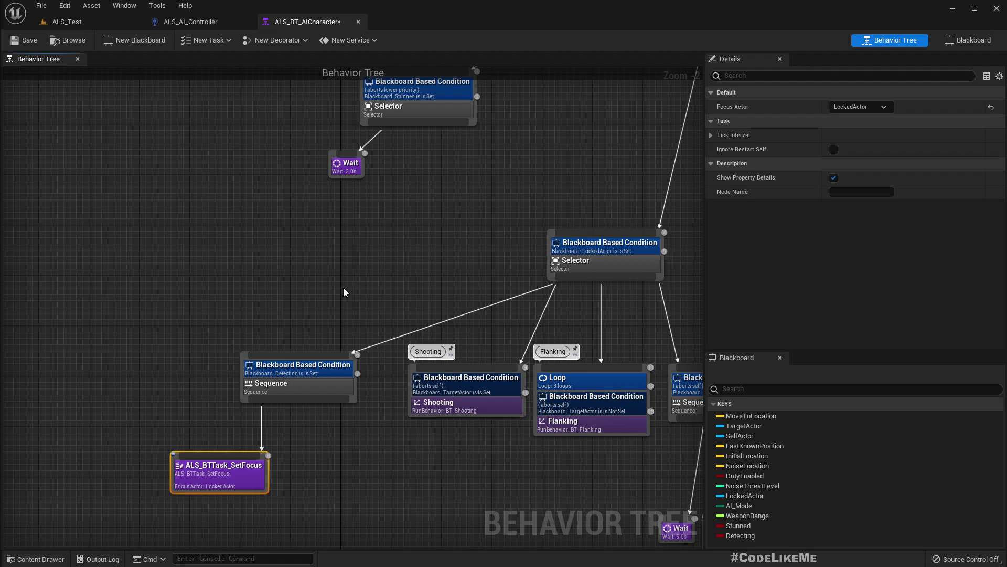
left_click(181, 19)
mouse_move(577, 189)
right_mouse_down()
mouse_move(539, 142)
mouse_move(293, 169)
mouse_move(475, 152)
mouse_move(741, 166)
right_mouse_up()
scroll(269, 266, "up", 1)
scroll(315, 273, "up", 2)
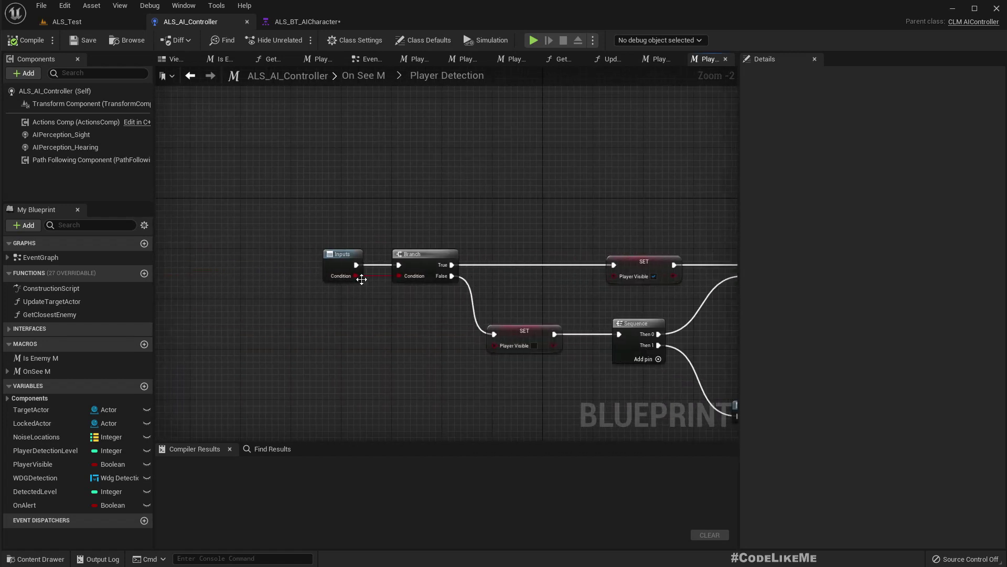
scroll(360, 276, "up", 1)
right_click_drag(584, 291, 486, 284)
scroll(487, 284, "down", 1)
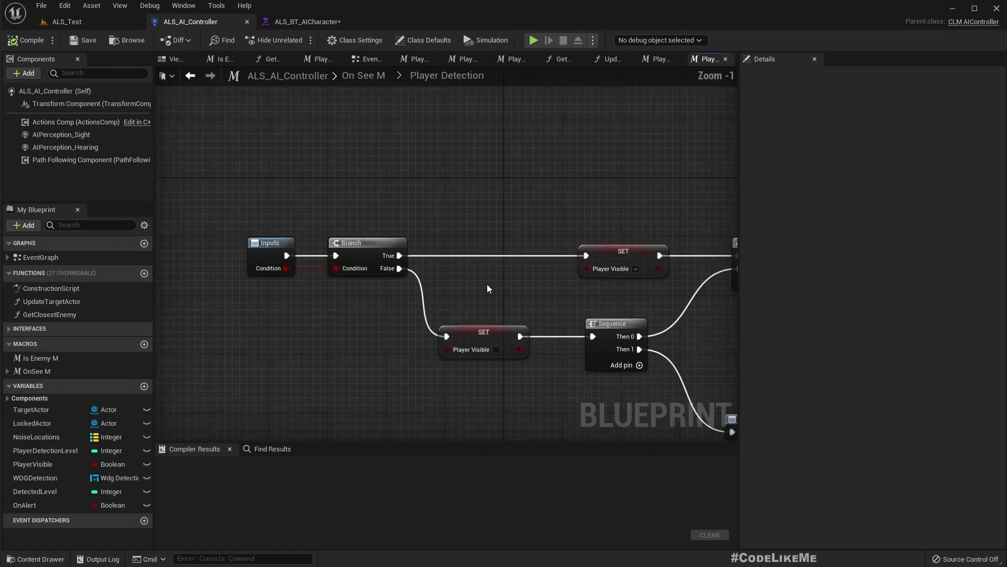
mouse_move(539, 218)
right_mouse_down()
mouse_move(131, 231)
mouse_move(430, 219)
right_mouse_up()
scroll(364, 244, "down", 3)
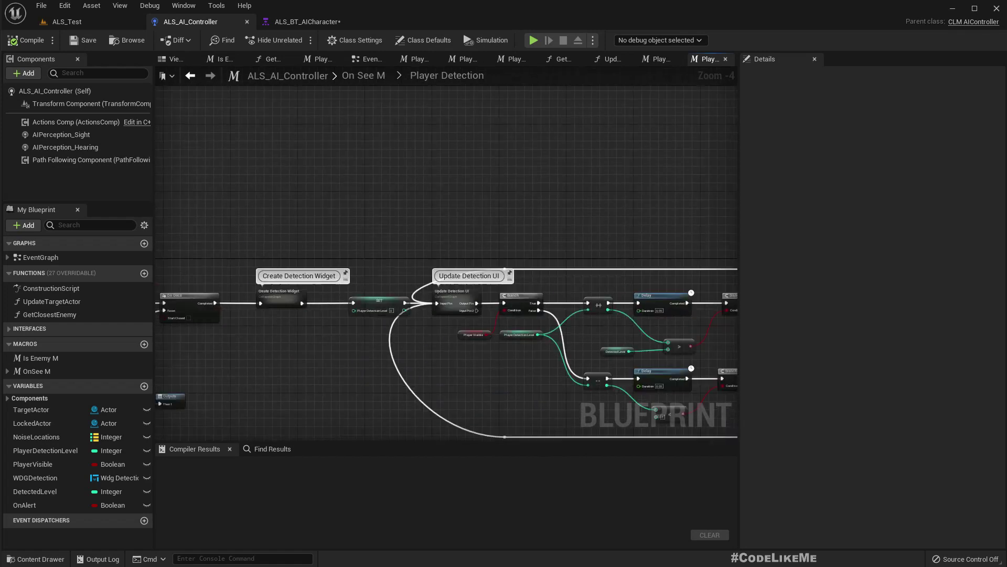
right_click_drag(345, 226, 6, 241)
right_click_drag(156, 268, 682, 262)
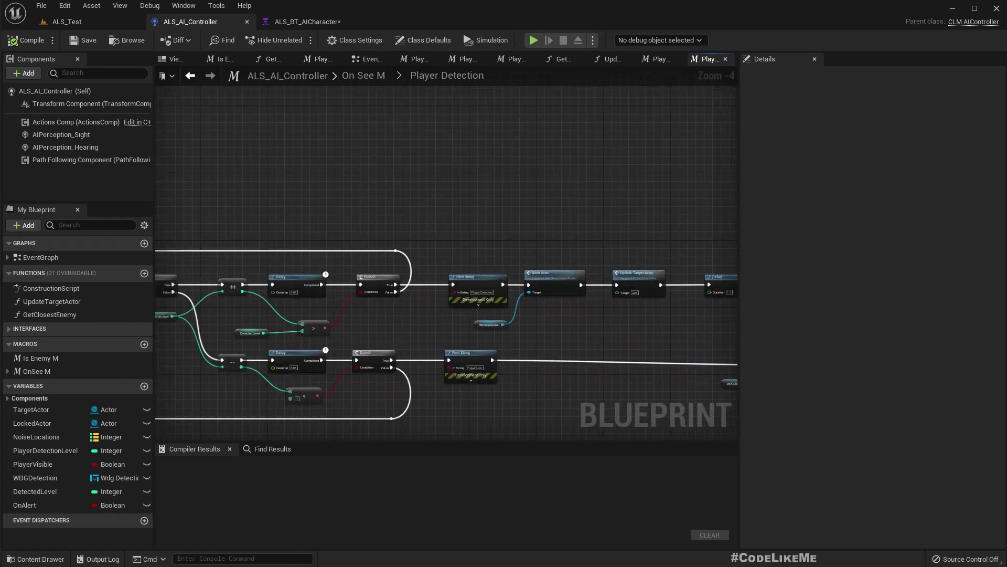
left_click(360, 82)
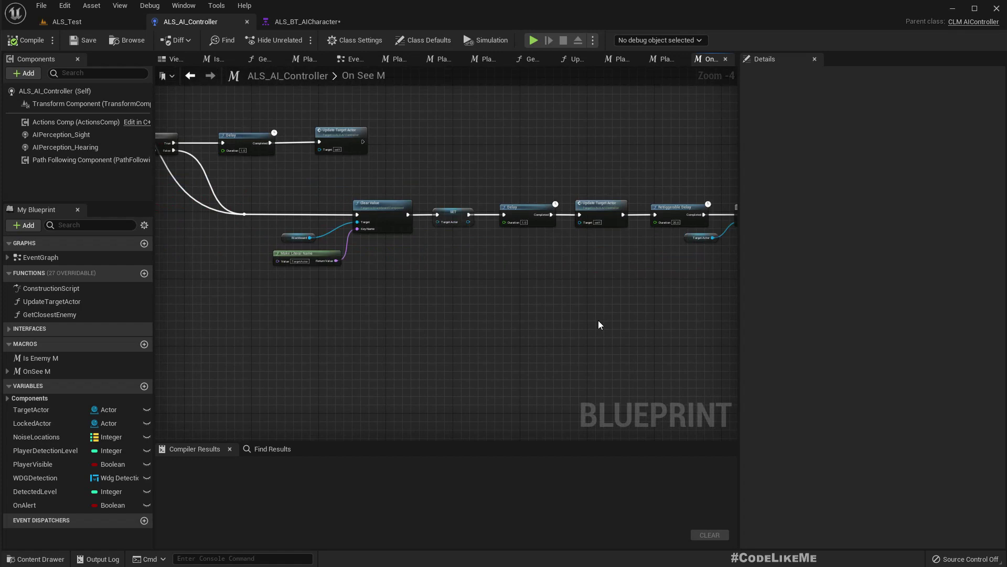
scroll(660, 273, "up", 4)
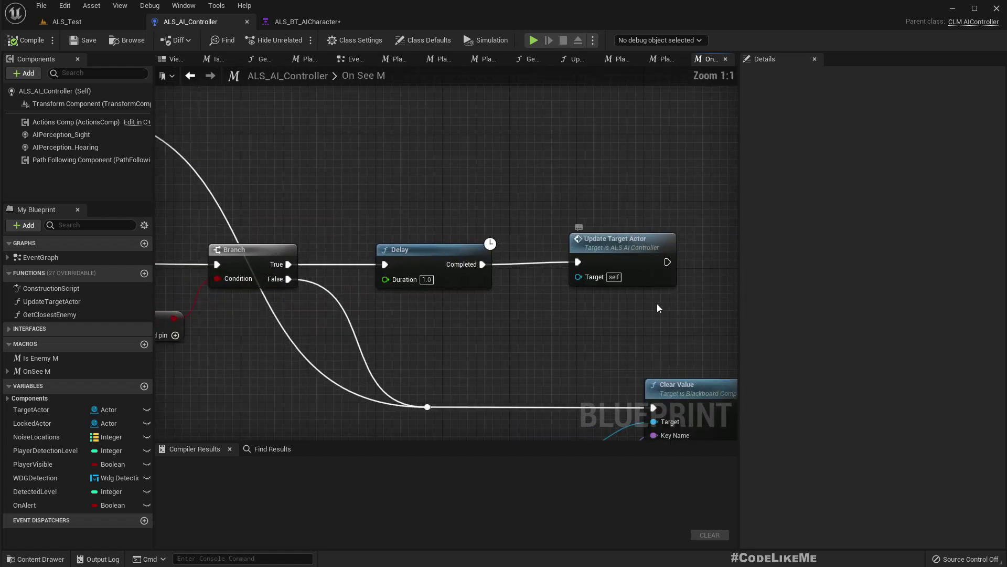
double_click(631, 257)
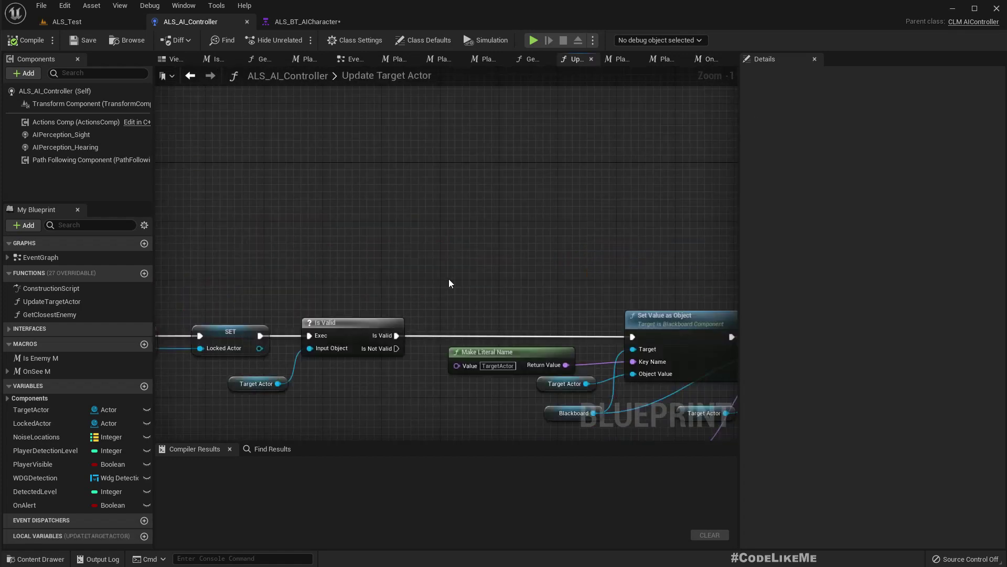
mouse_move(682, 231)
right_mouse_down()
mouse_move(219, 221)
mouse_move(813, 221)
mouse_move(735, 221)
right_mouse_up()
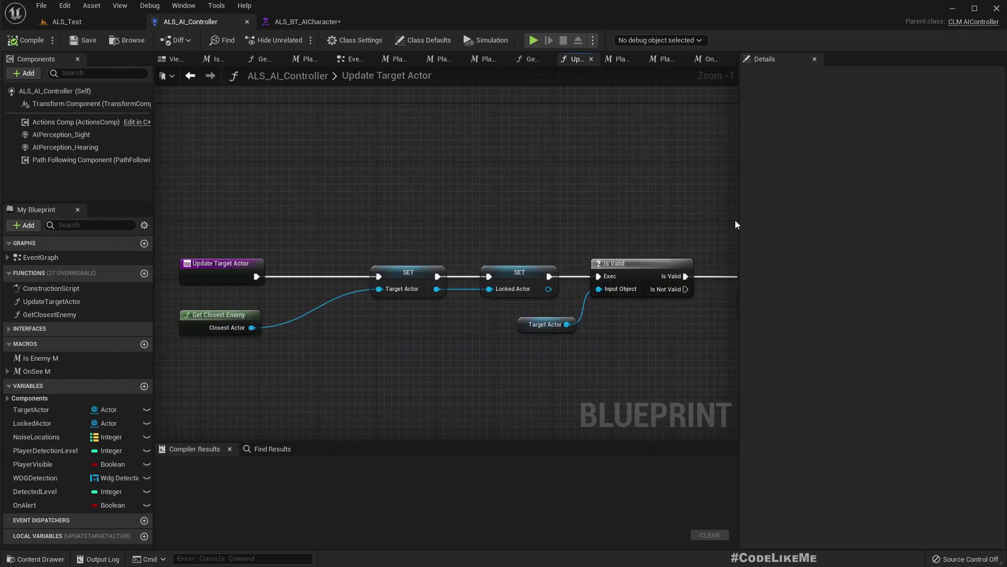
right_click_drag(735, 224, 458, 220)
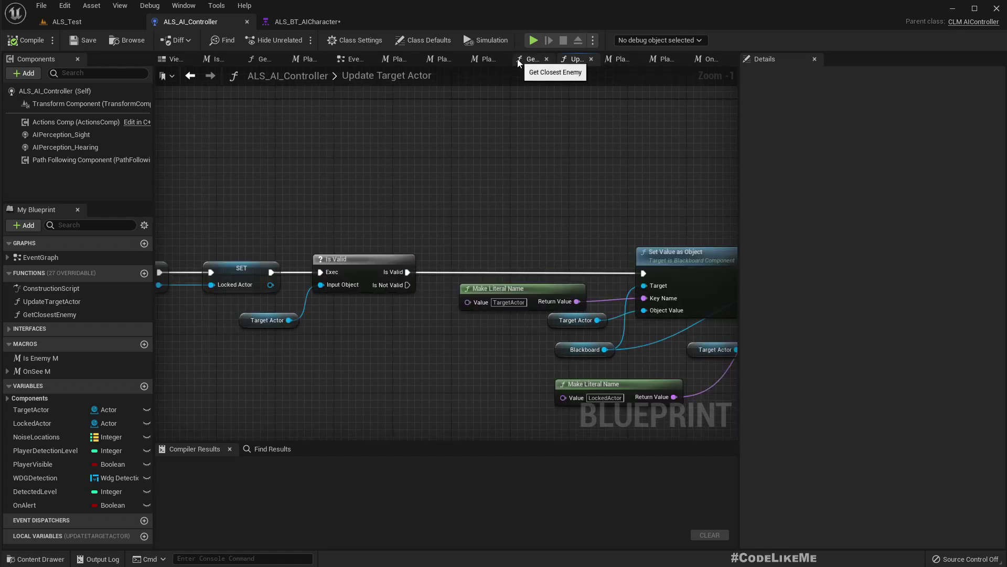
left_click(350, 59)
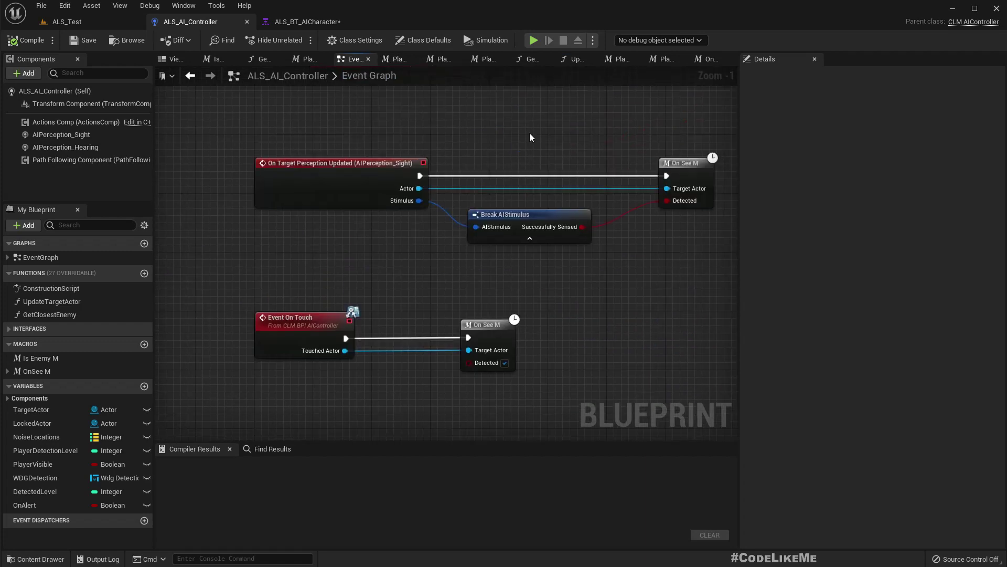
left_click(474, 59)
scroll(578, 196, "down", 2)
scroll(586, 244, "up", 3)
scroll(587, 244, "up", 1)
- Remove the Update Target Actor call after Blink Icon and link Blink Icon straight to the Delay
right_click_drag(542, 271, 474, 224)
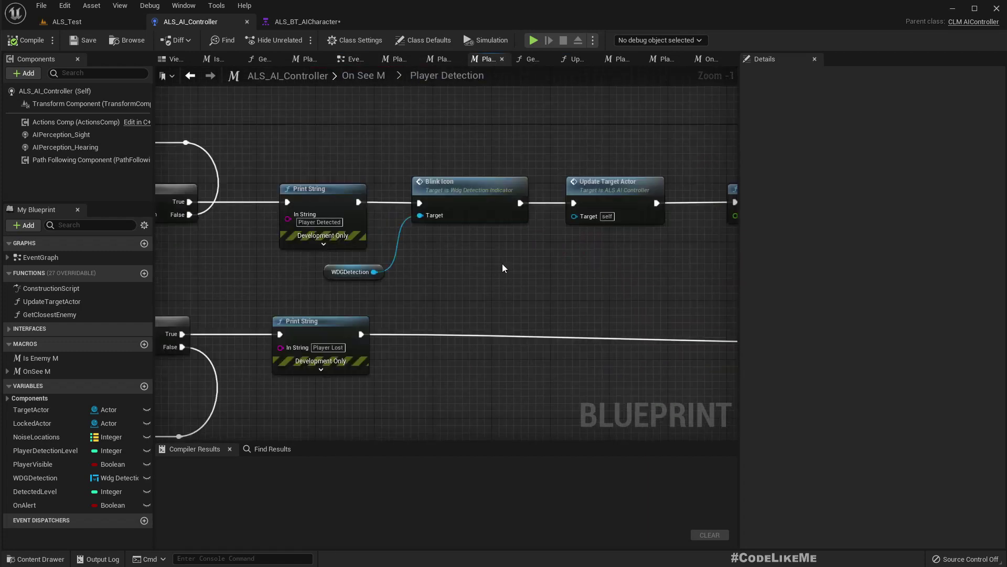
left_click(474, 224)
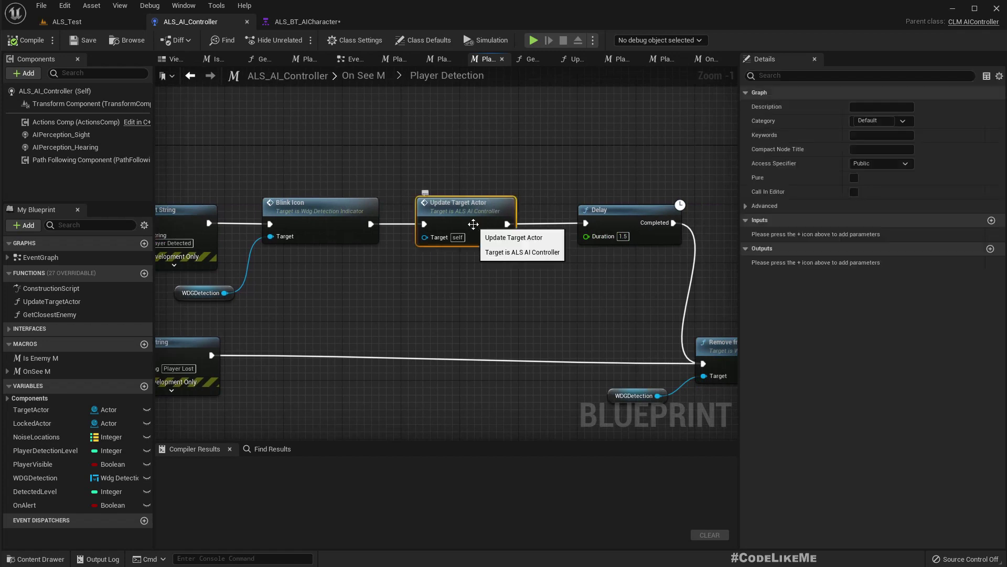
key("Delete")
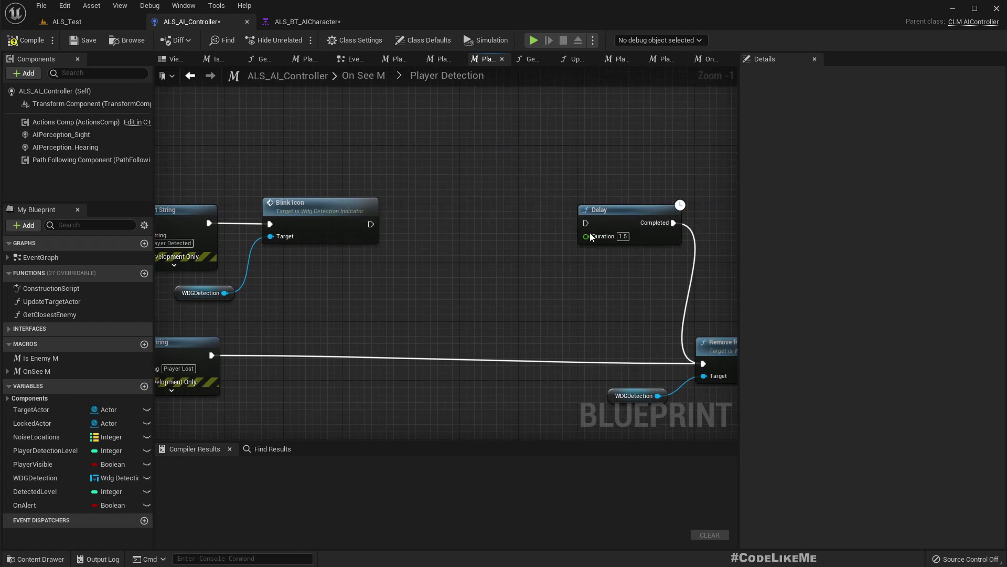
mouse_move(585, 223)
left_mouse_down()
mouse_move(371, 230)
mouse_move(584, 222)
left_mouse_up()
left_click(390, 172)
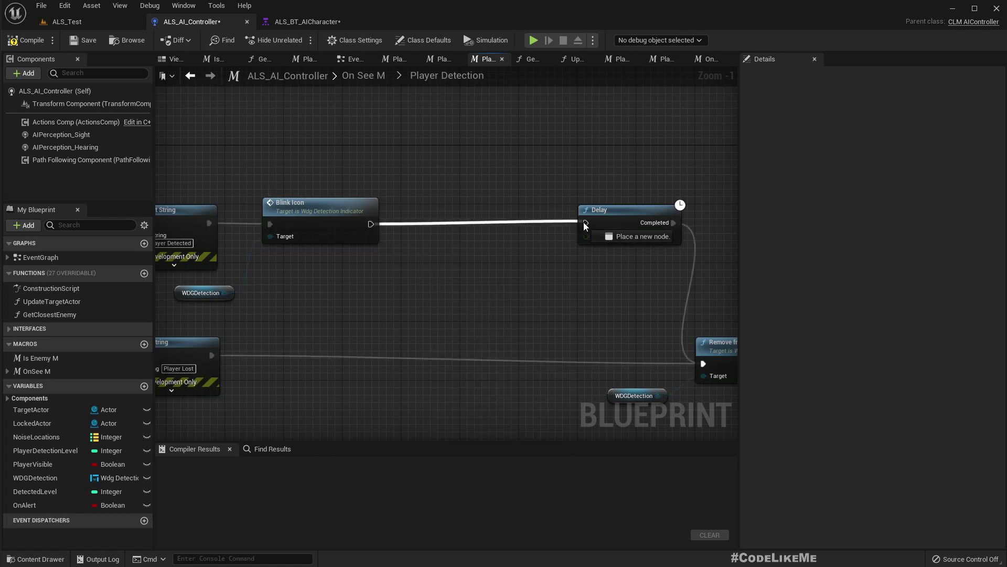
- Paste an Update Target Actor call near the macro start and shift the detection nodes left
mouse_move(509, 196)
right_mouse_down()
mouse_move(243, 277)
mouse_move(705, 321)
right_mouse_up()
scroll(717, 326, "down", 2)
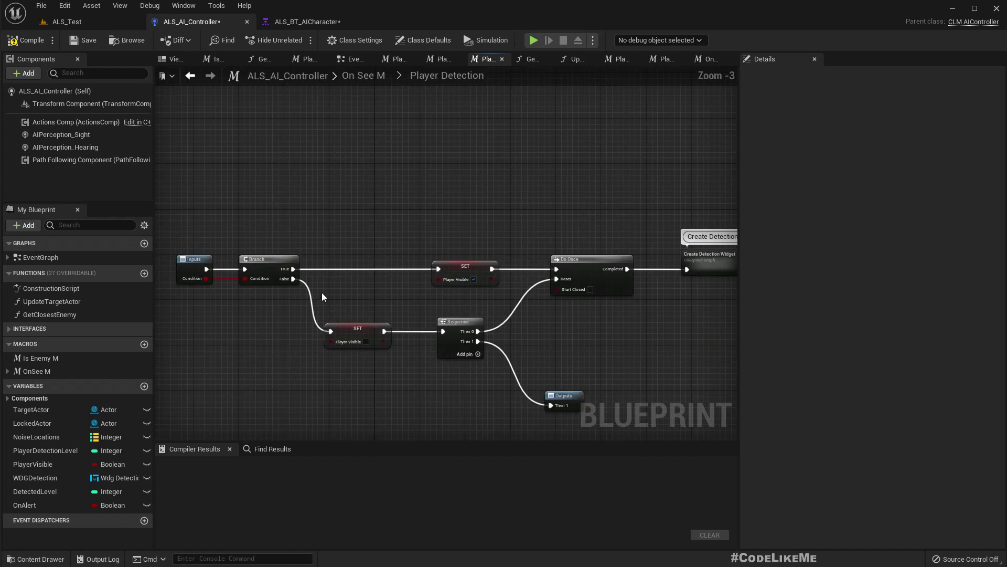
right_click_drag(323, 293, 392, 302)
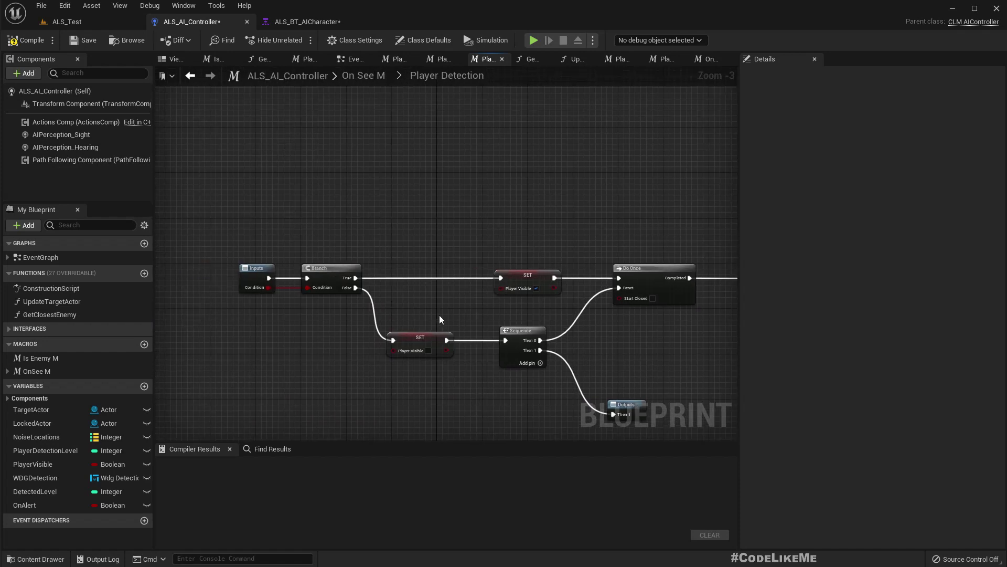
right_click_drag(480, 314, 449, 313)
key("ctrl+v")
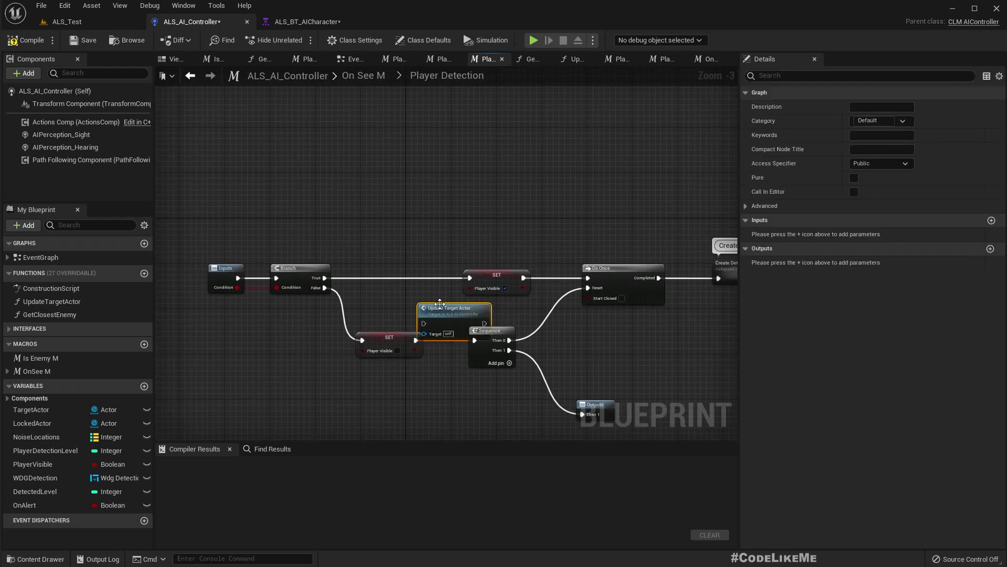
left_click_drag(451, 318, 416, 273)
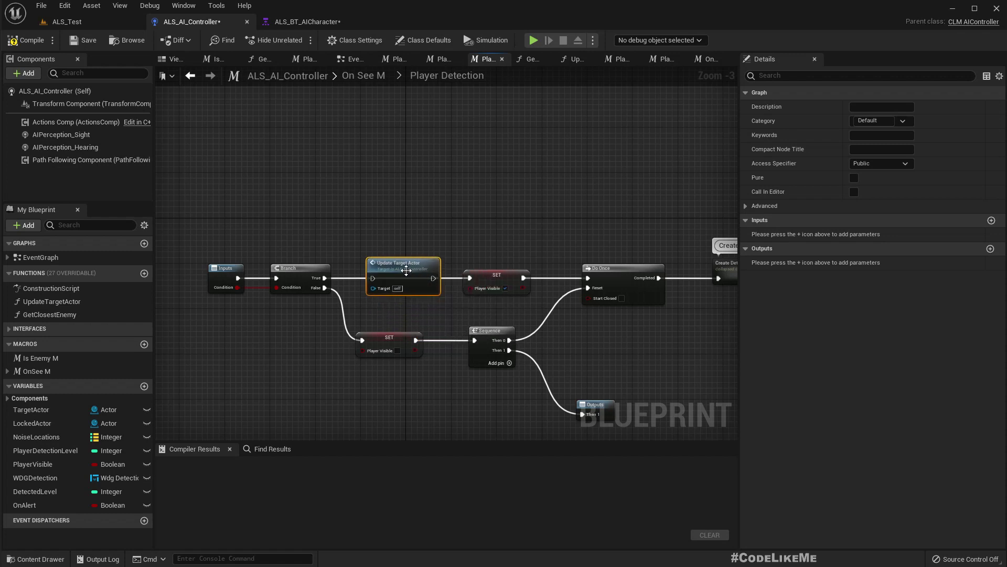
left_click_drag(405, 265, 564, 196)
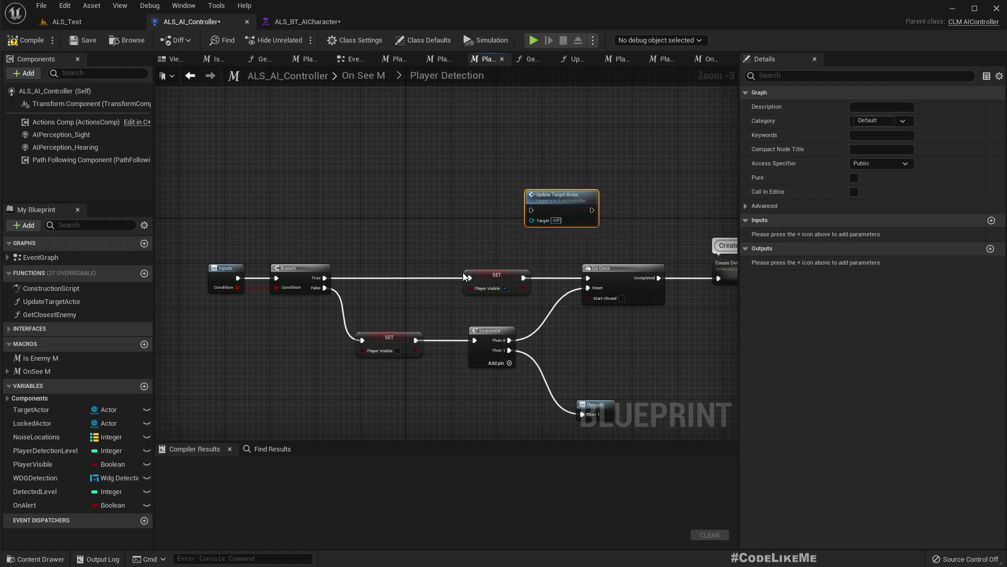
scroll(464, 272, "down", 3)
left_click_drag(340, 258, 500, 331)
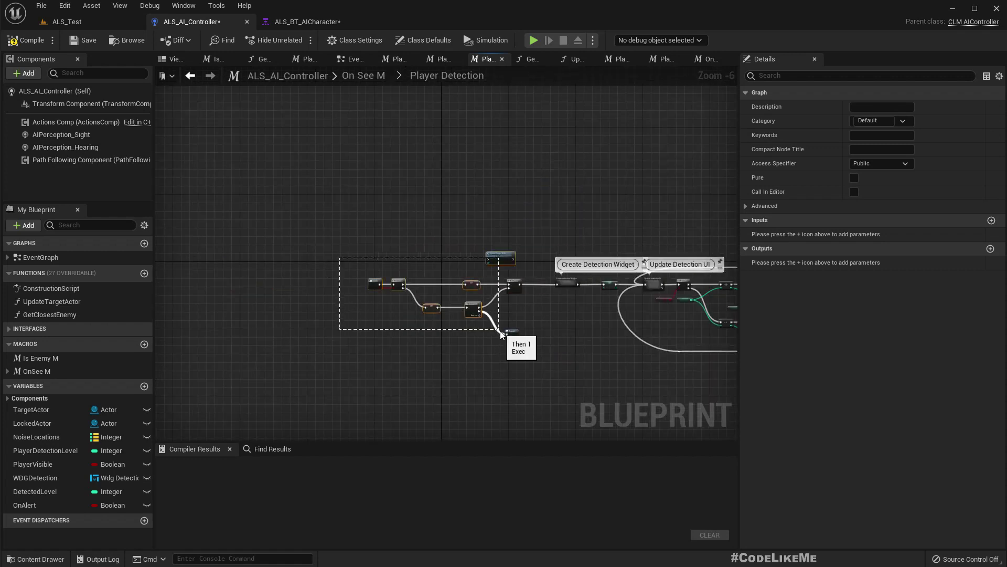
left_click_drag(546, 383, 355, 271)
scroll(529, 278, "up", 3)
left_click_drag(530, 281, 429, 282)
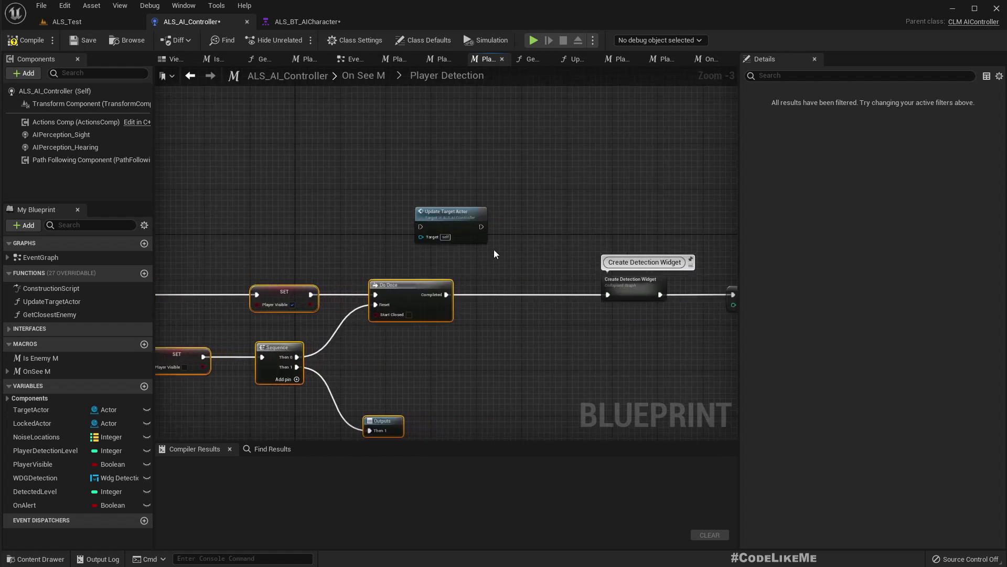
- Wire Do Once Completed into Update Target Actor, then into Create Detection Widget
left_click_drag(459, 213, 540, 281)
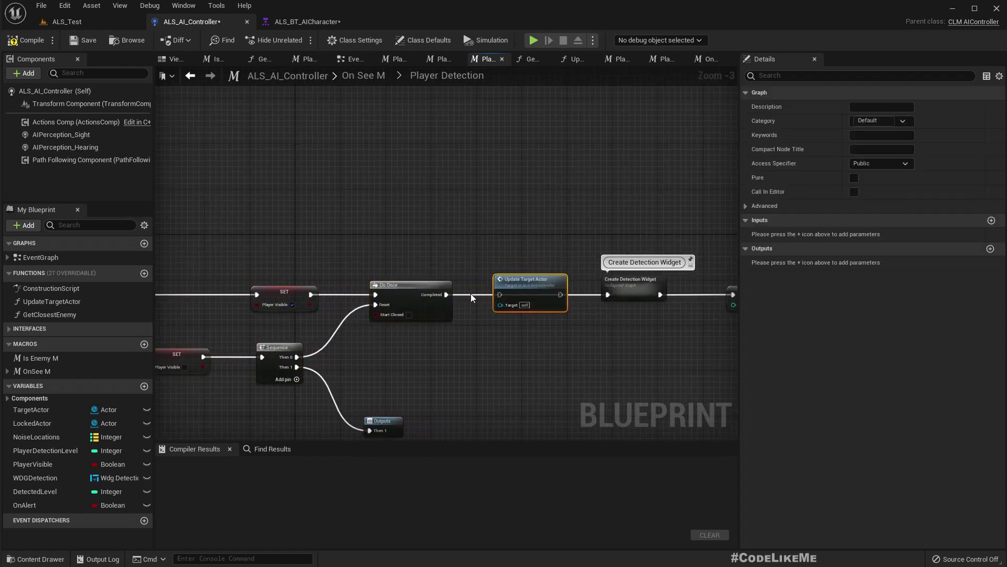
left_click_drag(446, 294, 500, 294)
left_click_drag(560, 294, 607, 295)
right_click_drag(575, 338, 641, 286)
scroll(641, 286, "down", 3)
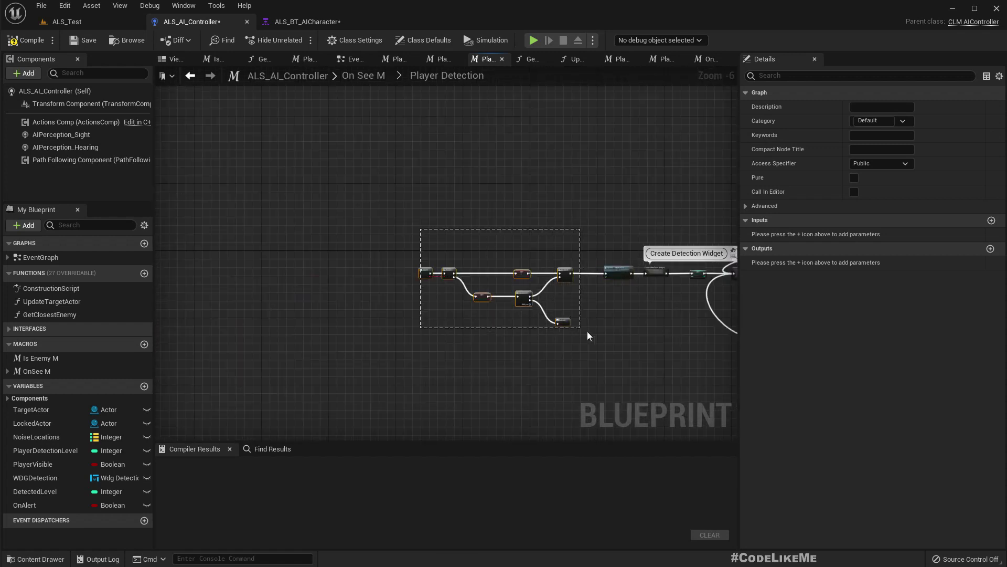
left_click_drag(419, 228, 616, 340)
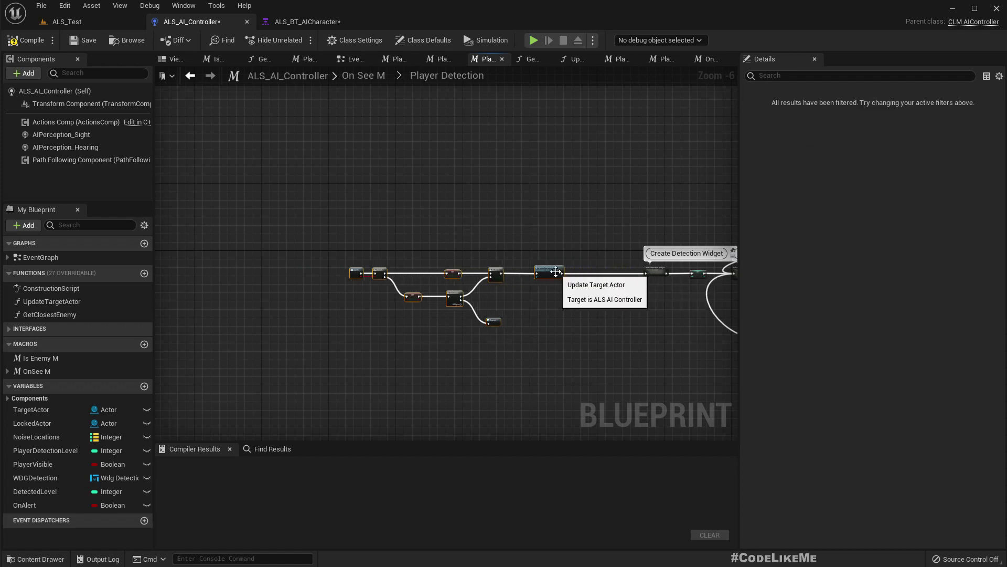
scroll(585, 322, "up", 3)
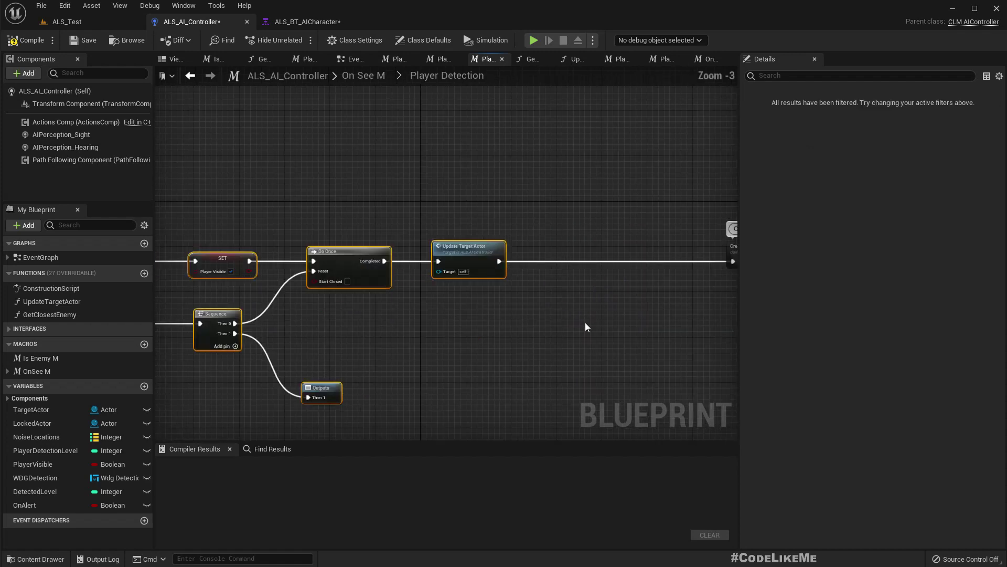
- Move Update Target Actor right to make room beside the Sequence and SET nodes
left_click(294, 24)
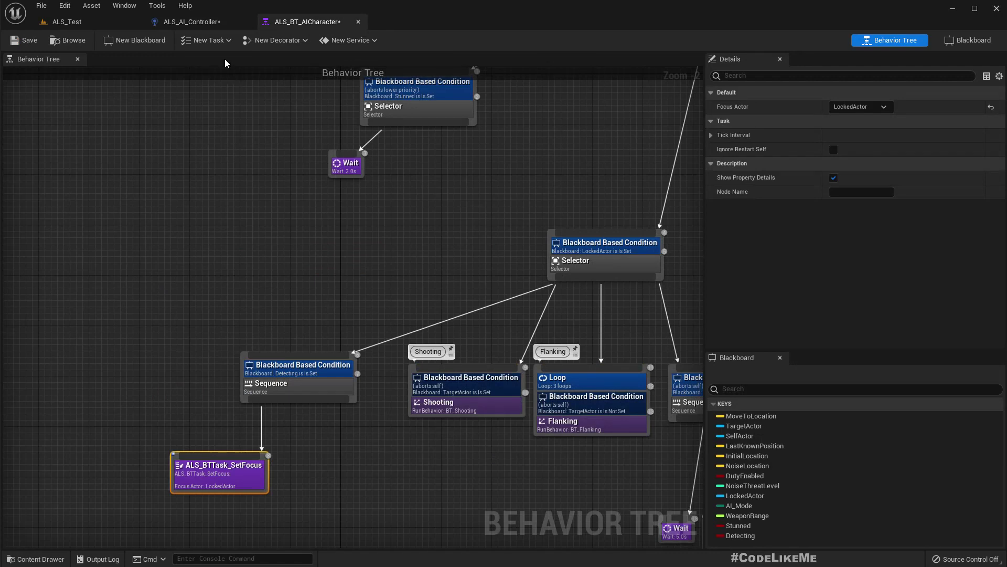
left_click(199, 20)
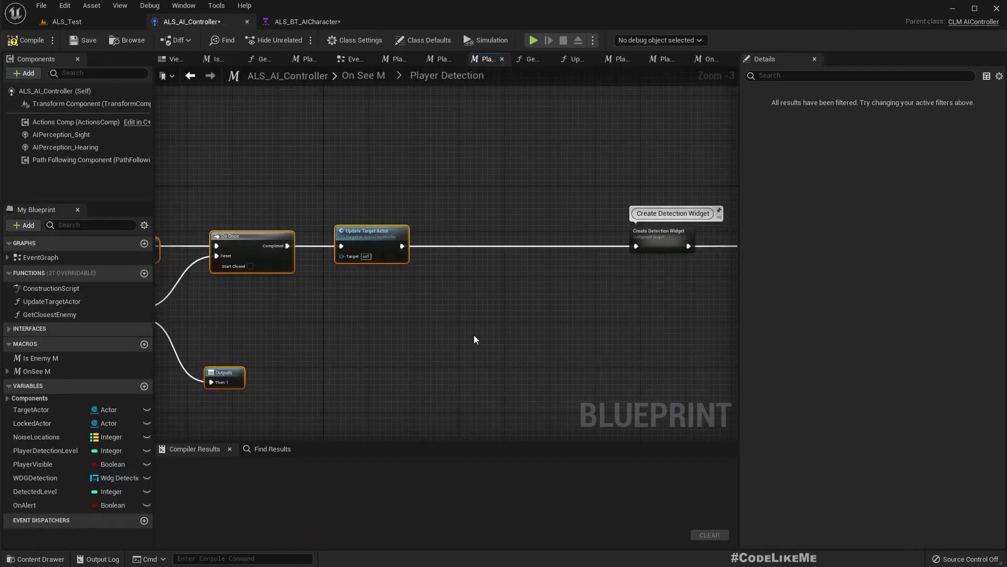
left_click_drag(383, 233, 553, 233)
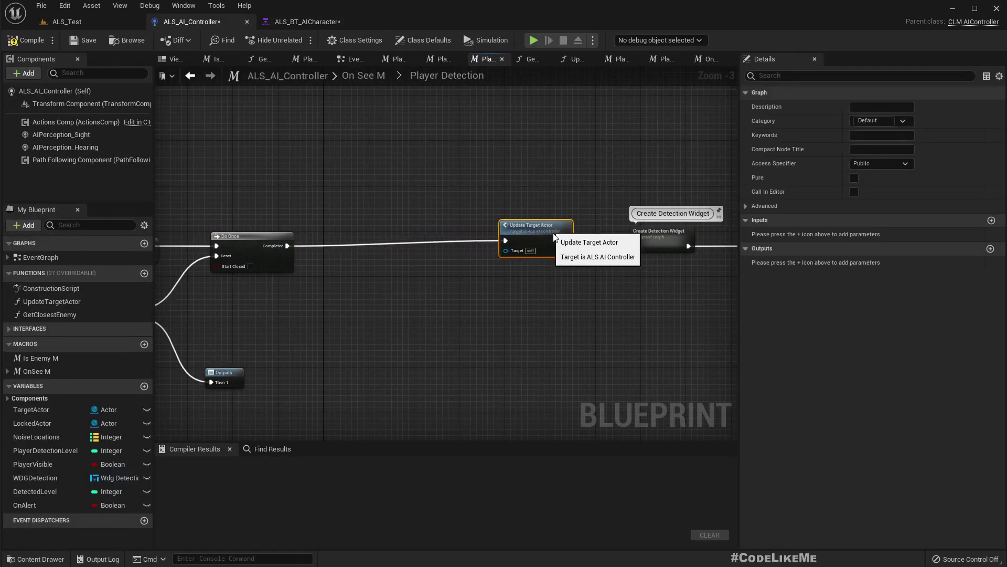
right_click_drag(449, 303, 566, 301)
- Add a Get Blackboard node to the Player Detection graph
right_click(430, 326)
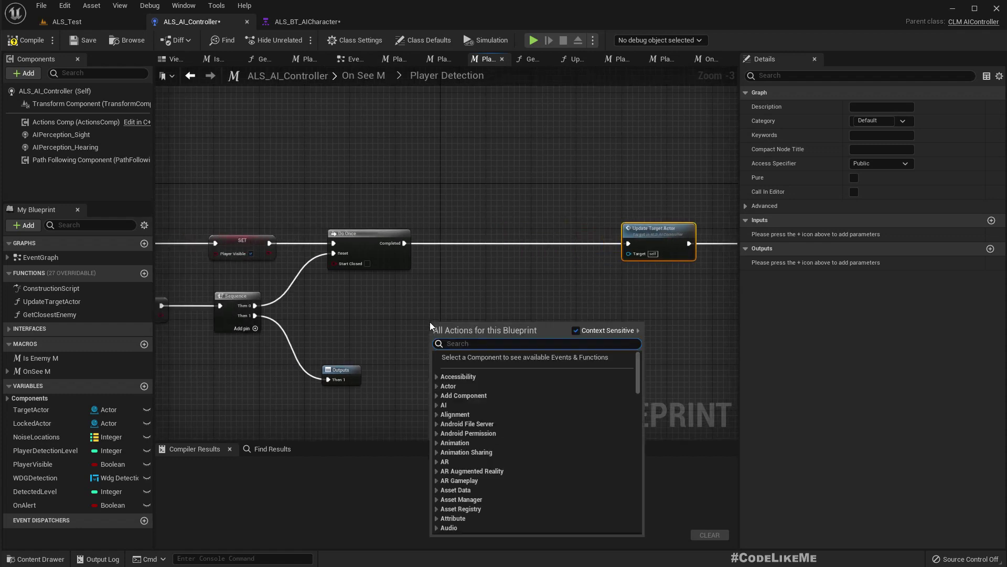
type("set black")
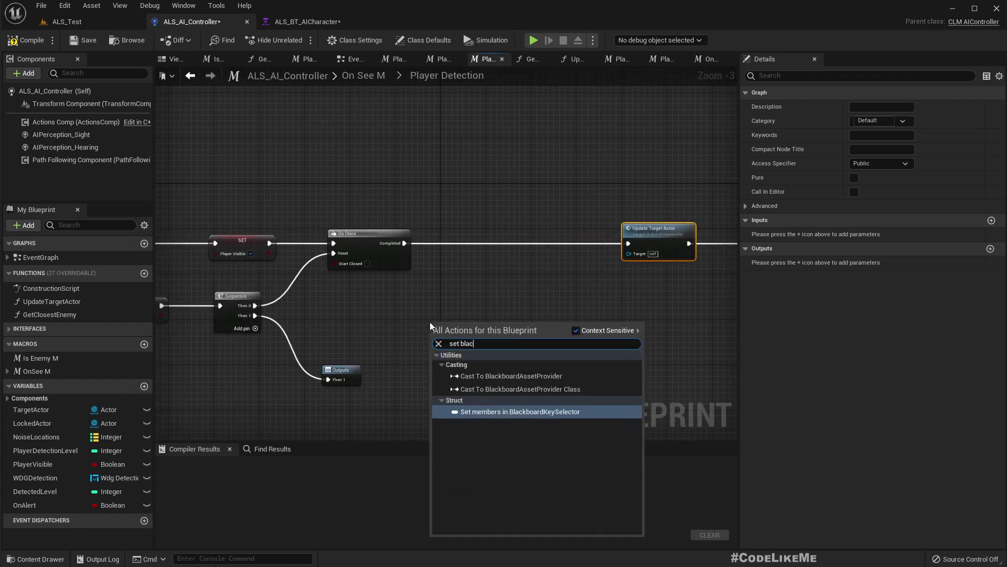
key("ctrl+a")
type("g")
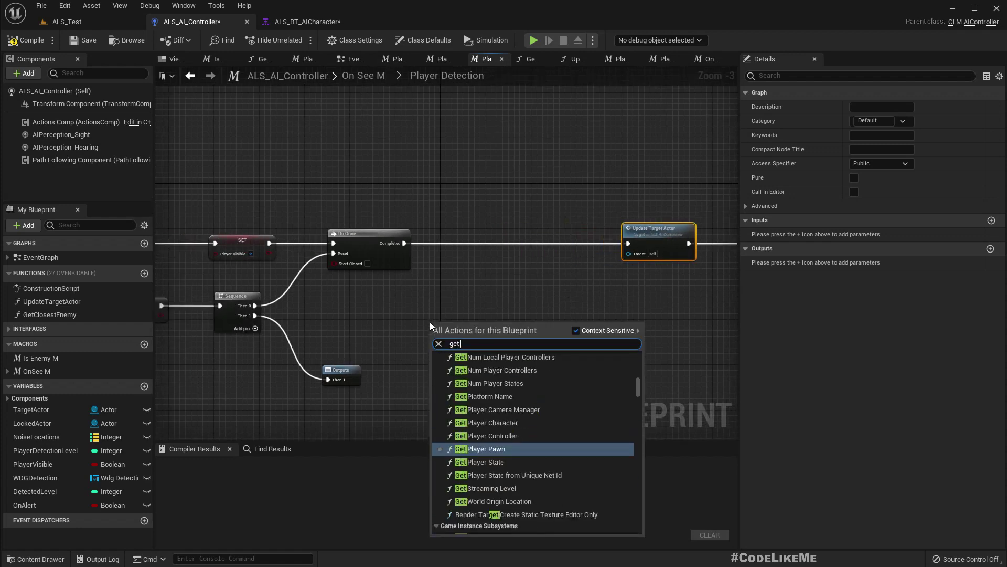
type("et blac")
key("Down")
key("Return")
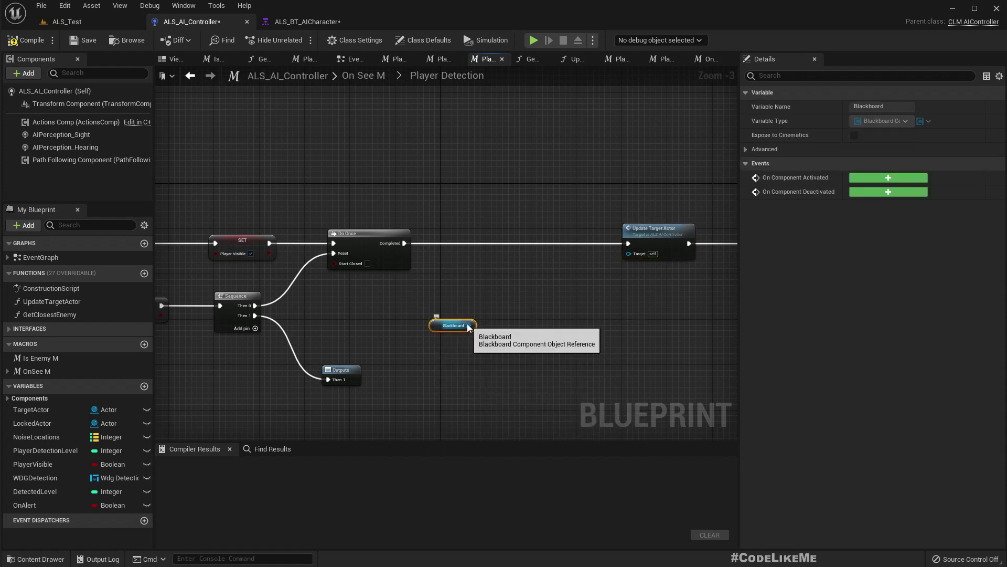
- Search the Blackboard pin's actions for a set-key node
left_click_drag(468, 326, 487, 339)
type("set key")
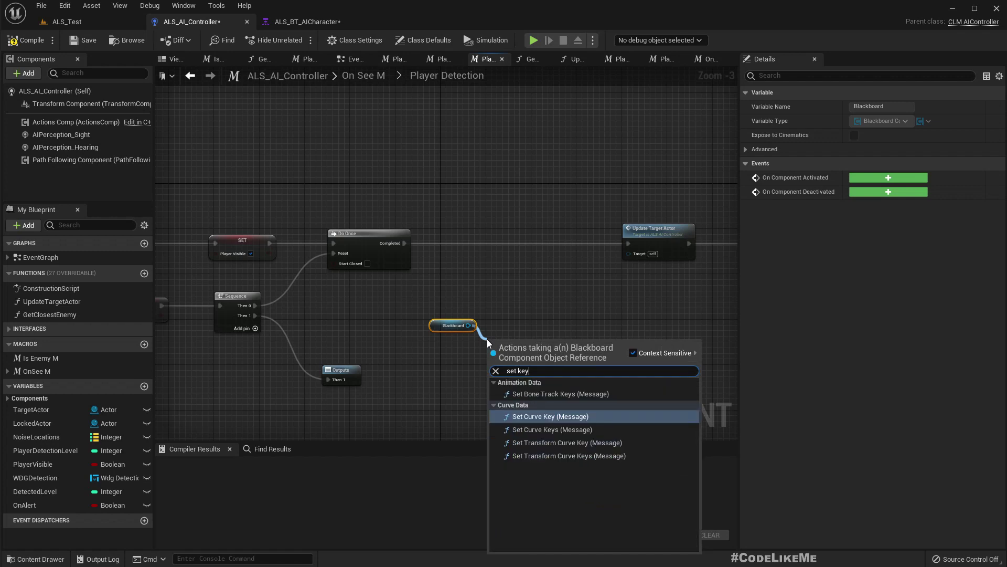
key("BackSpace")
key("BackSpace")
key("BackSpace")
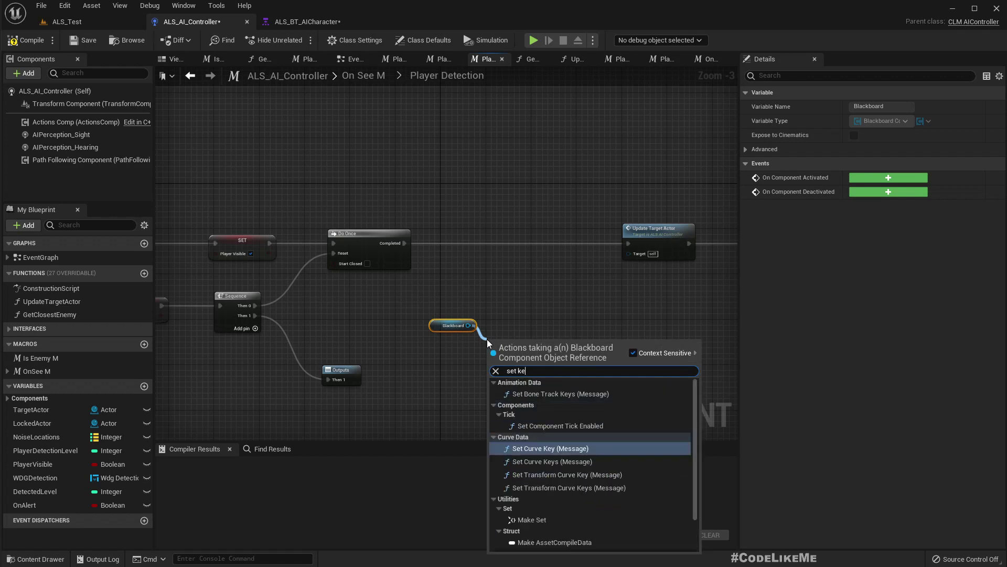
key("BackSpace")
key("BackSpace")
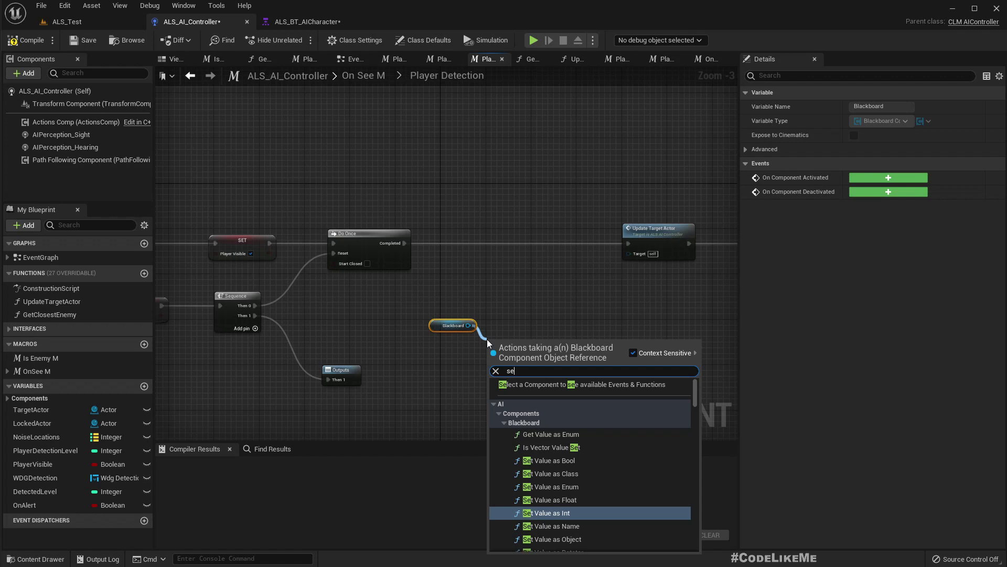
- Insert a Set Value as Bool node between Do Once and Update Target Actor with Bool Value ticked
left_click(546, 461)
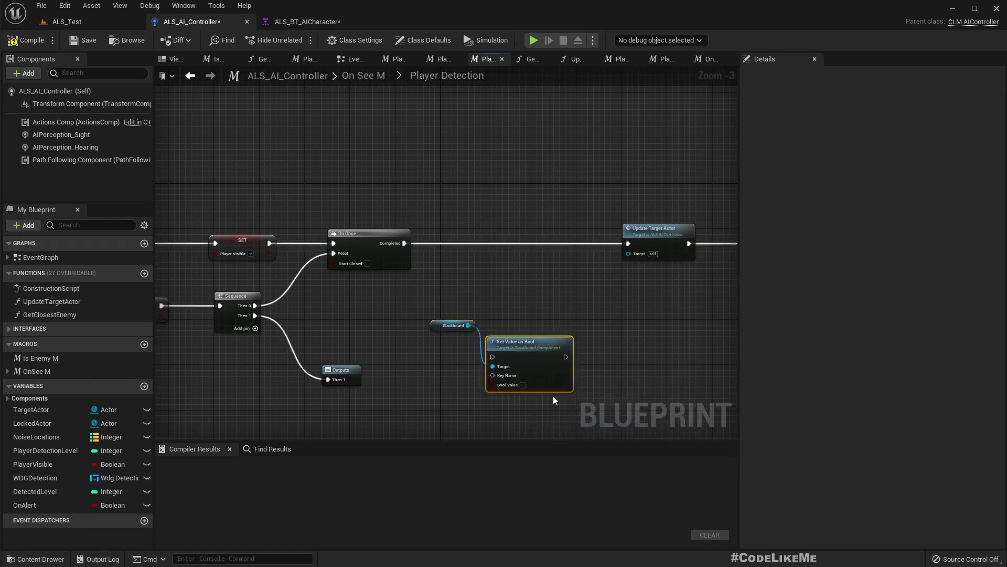
left_click_drag(533, 346, 543, 276)
scroll(544, 294, "up", 2)
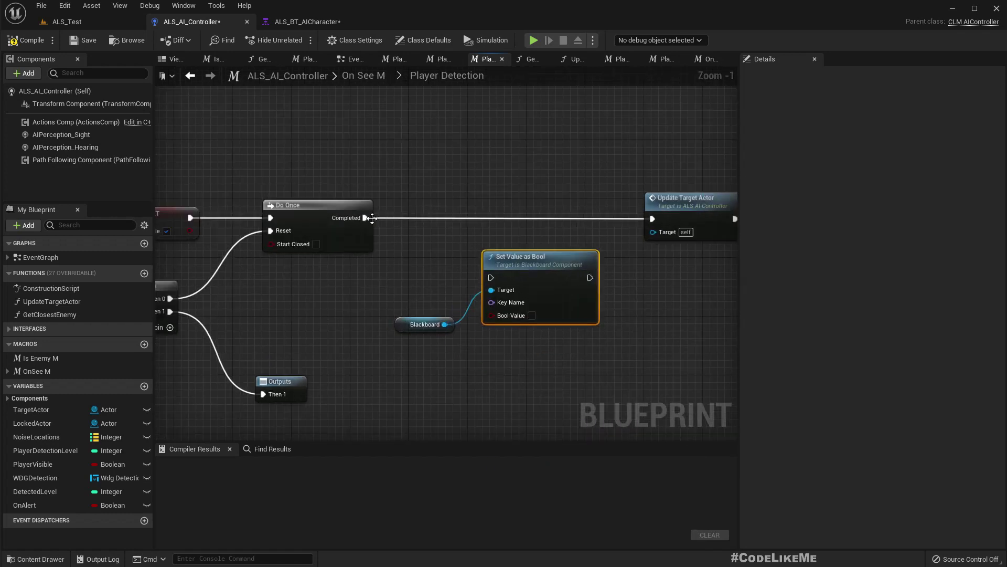
mouse_move(372, 218)
left_mouse_down("ctrl")
mouse_move(488, 276)
mouse_move(533, 247)
mouse_move(519, 196)
left_mouse_up("ctrl")
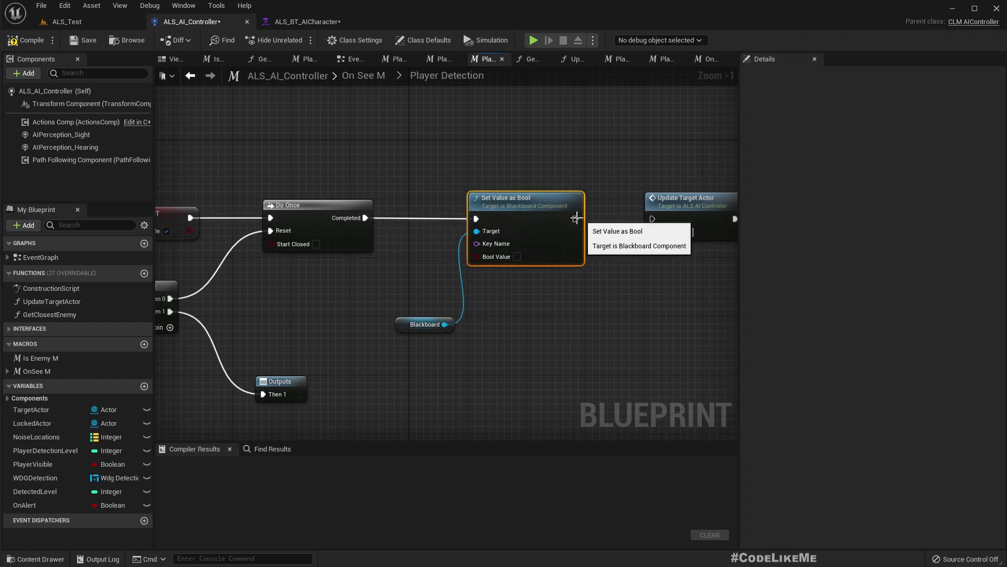
left_click_drag(575, 218, 653, 218)
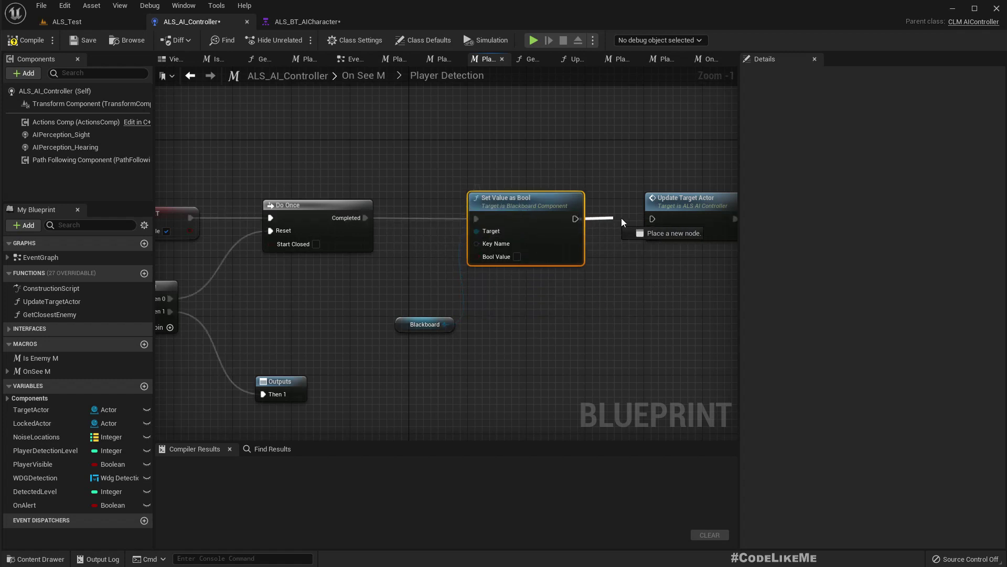
left_click(517, 257)
- Feed its Key Name from a Make Literal Name node set to 'Detecting'
left_click_drag(403, 320, 369, 283)
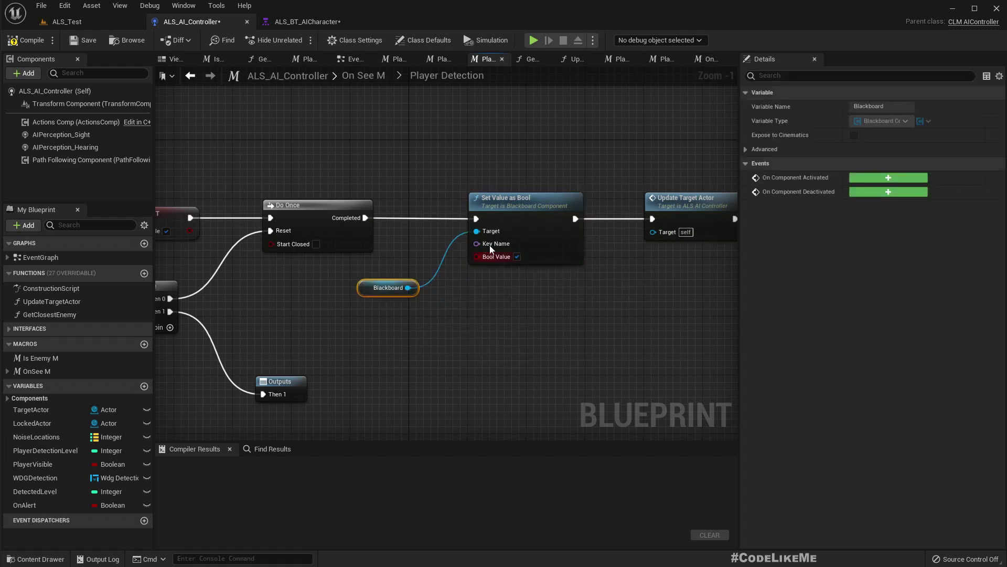
left_click_drag(477, 243, 461, 326)
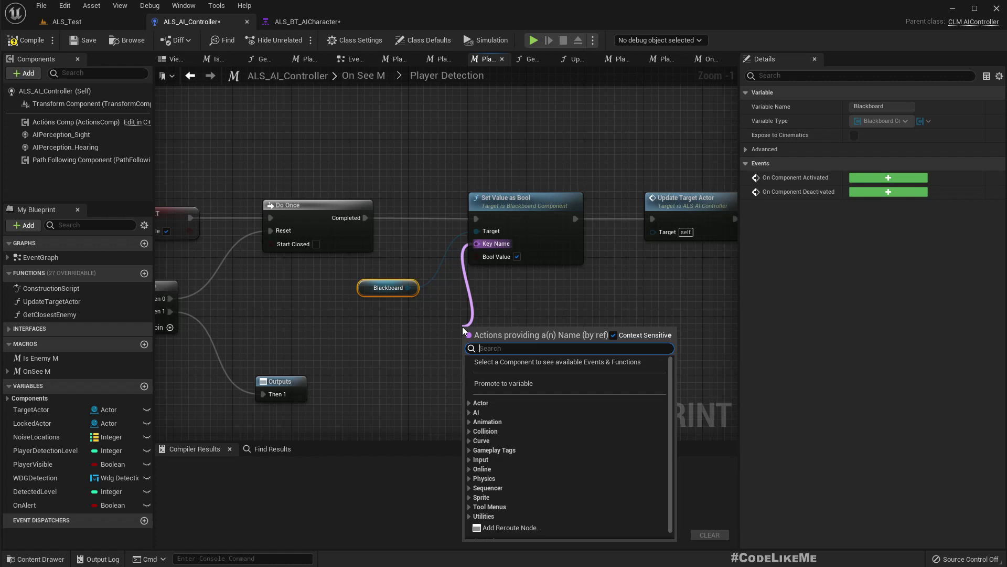
type("make literal name")
key("Return")
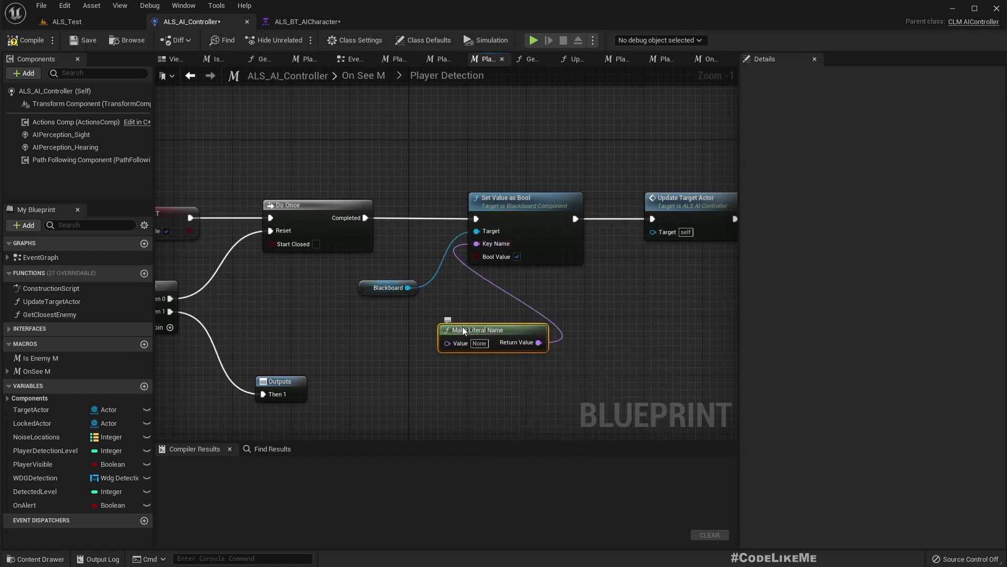
left_click_drag(482, 330, 402, 322)
left_click(398, 336)
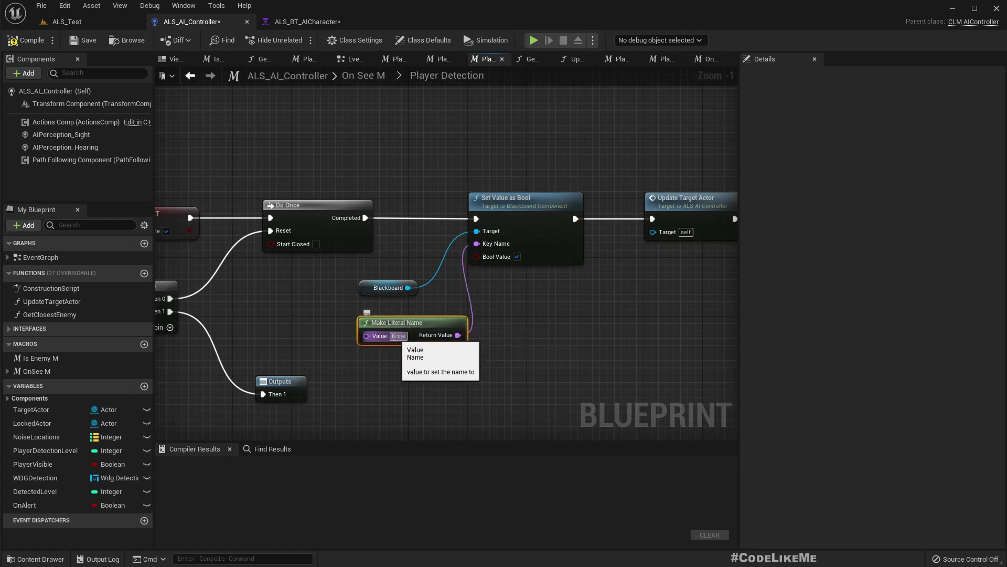
type("Detec")
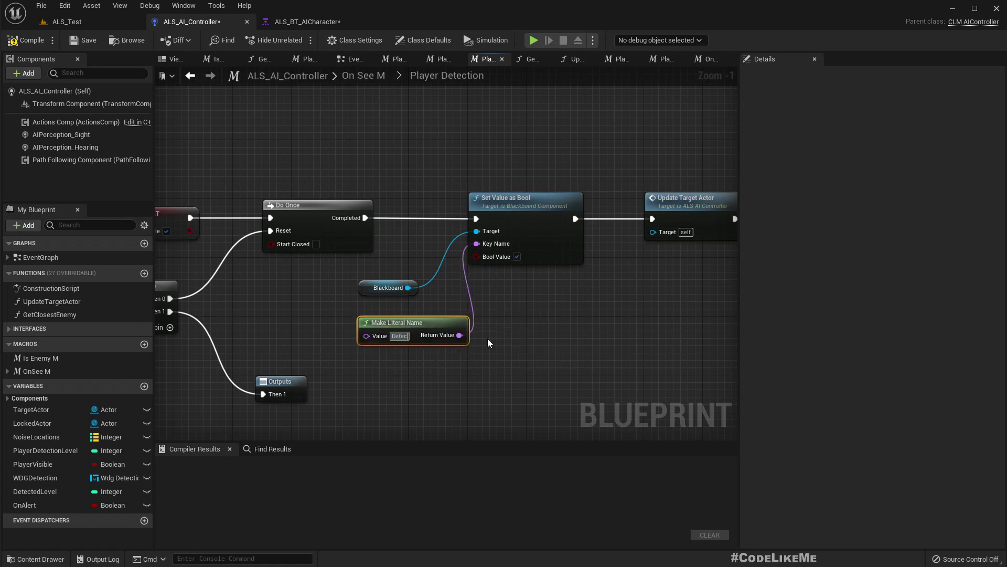
type("ting")
key("Return")
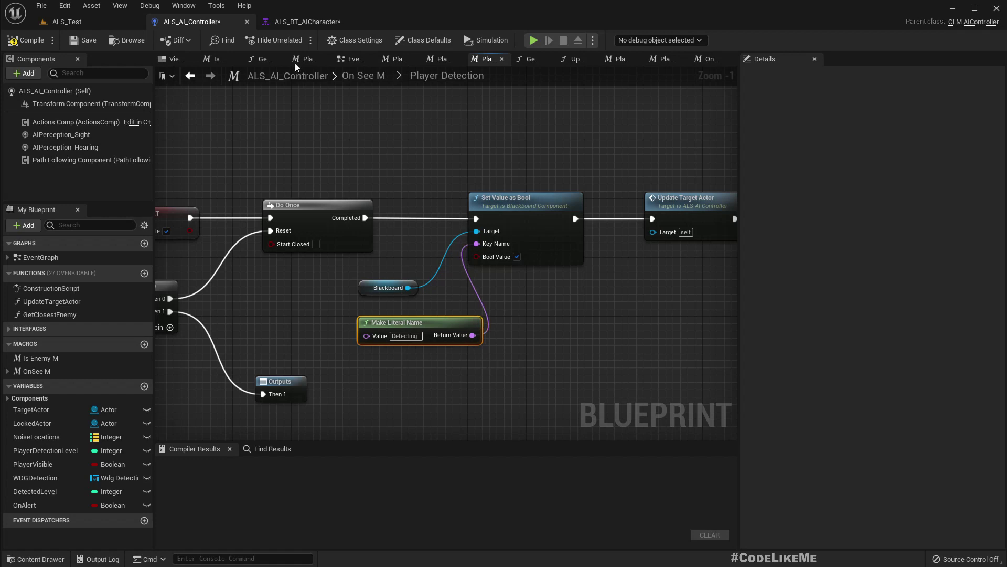
- Copy the Detecting key name from the blackboard into Make Literal Name's Value
left_click(305, 22)
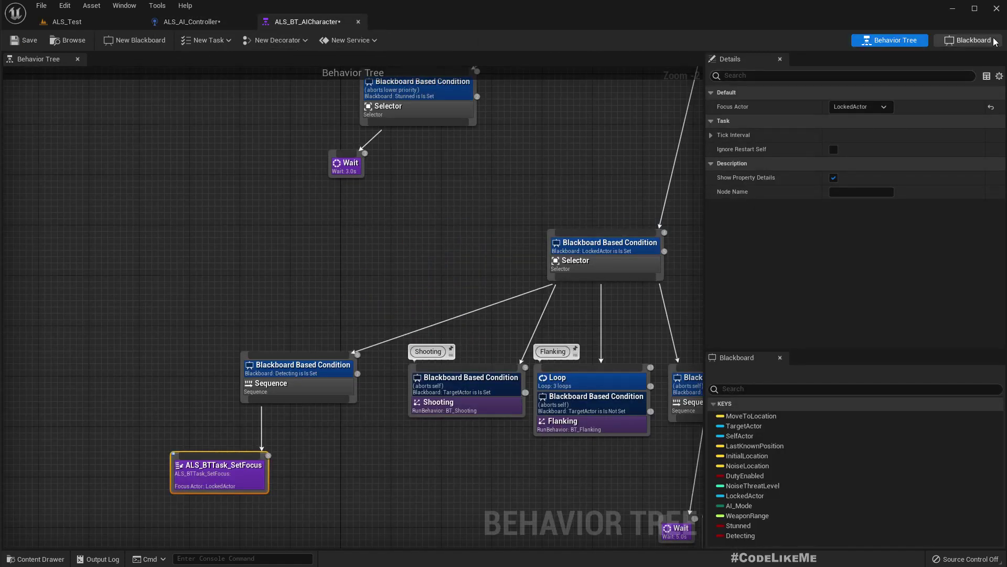
left_click(968, 40)
left_click(39, 245)
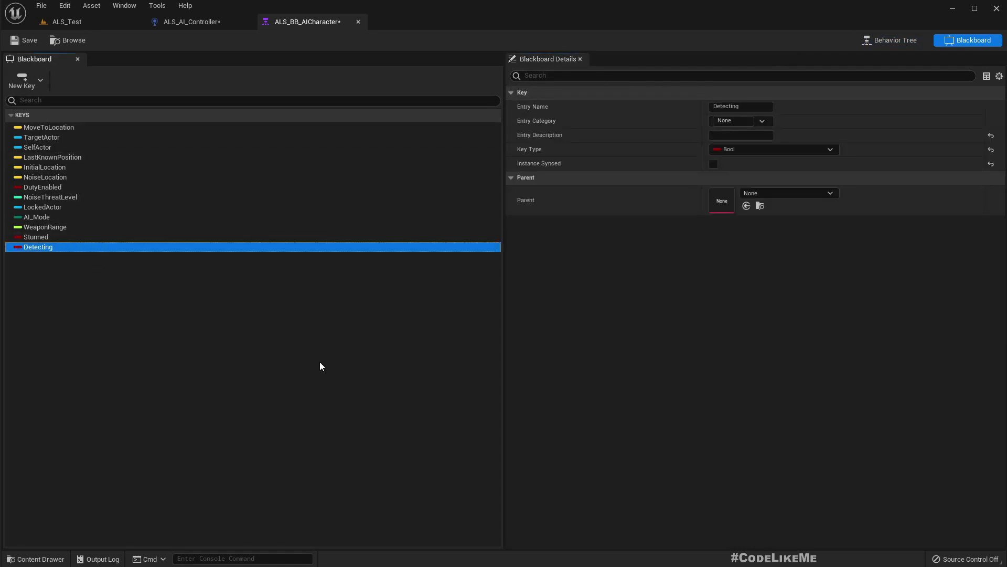
key("F2")
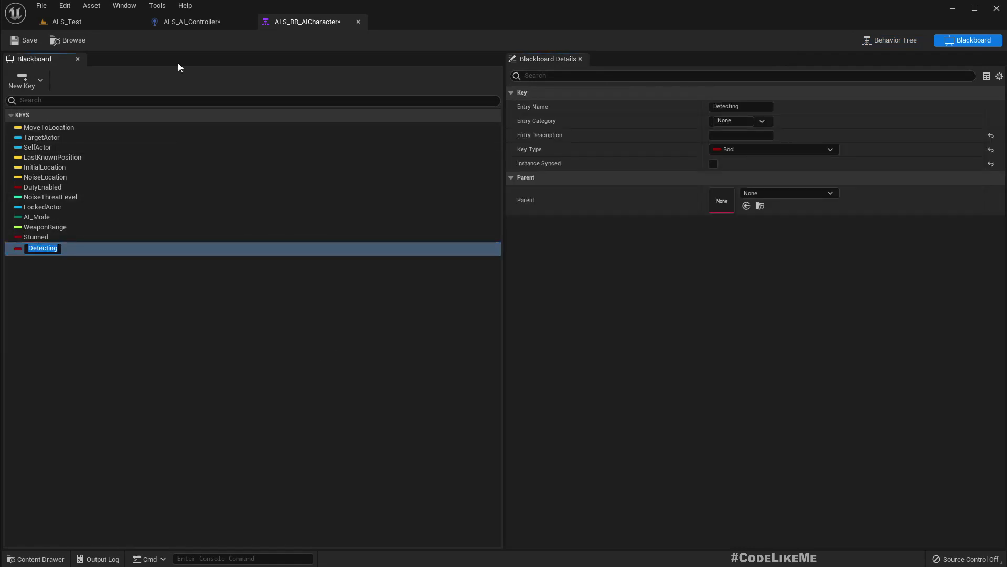
left_click(202, 27)
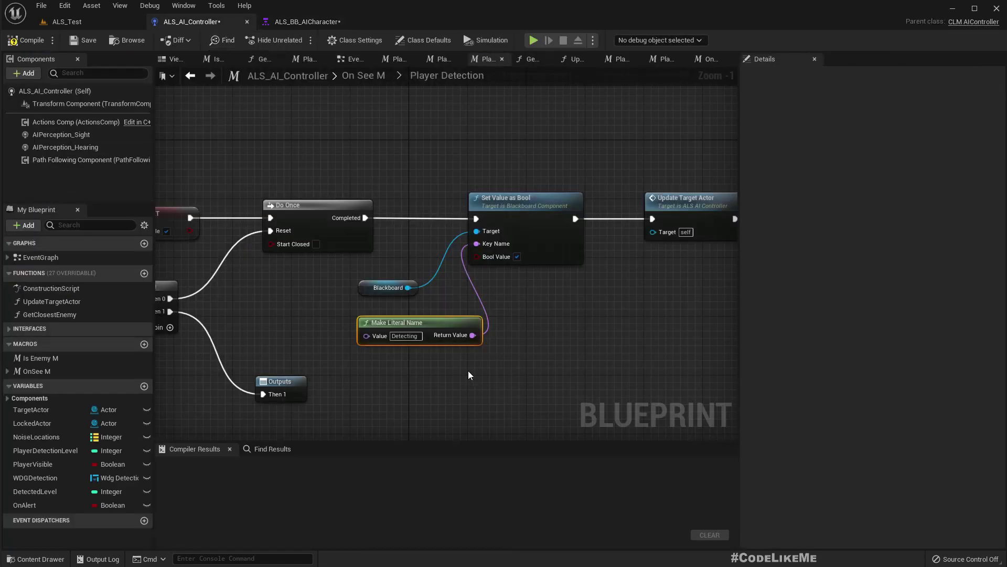
left_click(397, 336)
key("ctrl+v")
key("Return")
- Paste copies of the Blackboard and Detecting Make Literal Name nodes below Blink Icon
left_click_drag(341, 270, 426, 370)
right_click_drag(645, 338, 450, 331)
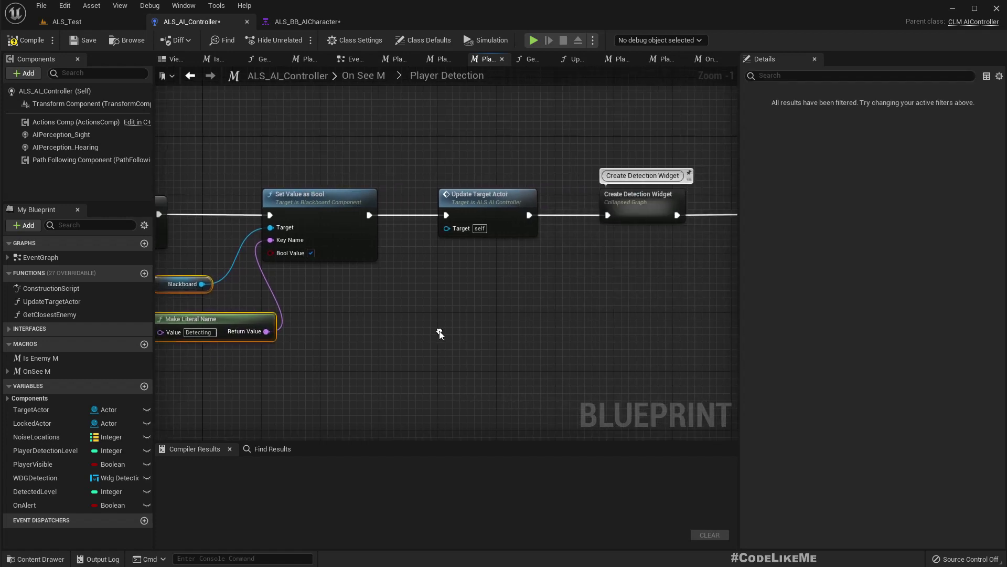
scroll(612, 341, "down", 3)
right_click_drag(612, 341, 262, 341)
right_click_drag(284, 308, 195, 307)
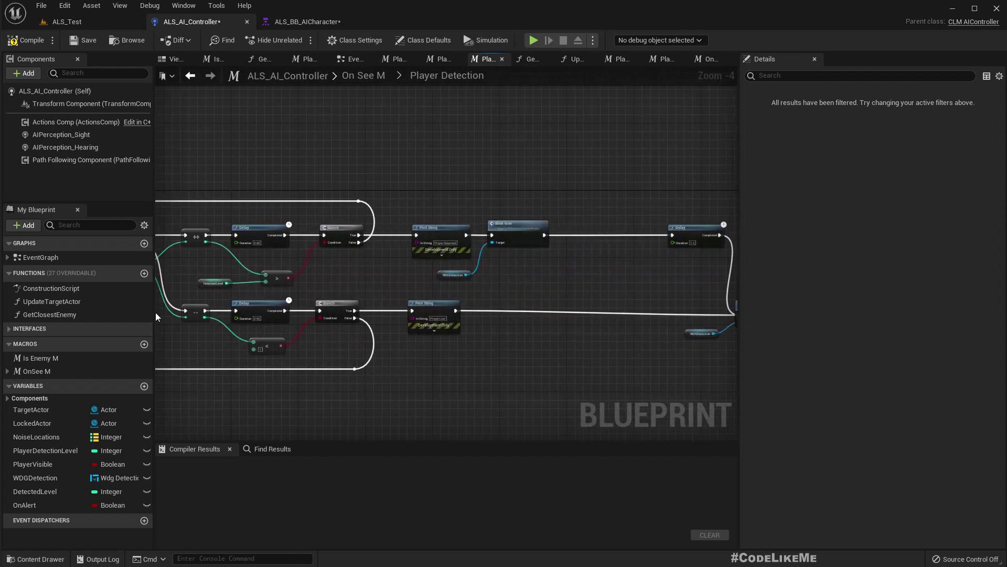
right_click_drag(606, 344, 427, 286)
scroll(450, 287, "up", 1)
scroll(458, 321, "up", 1)
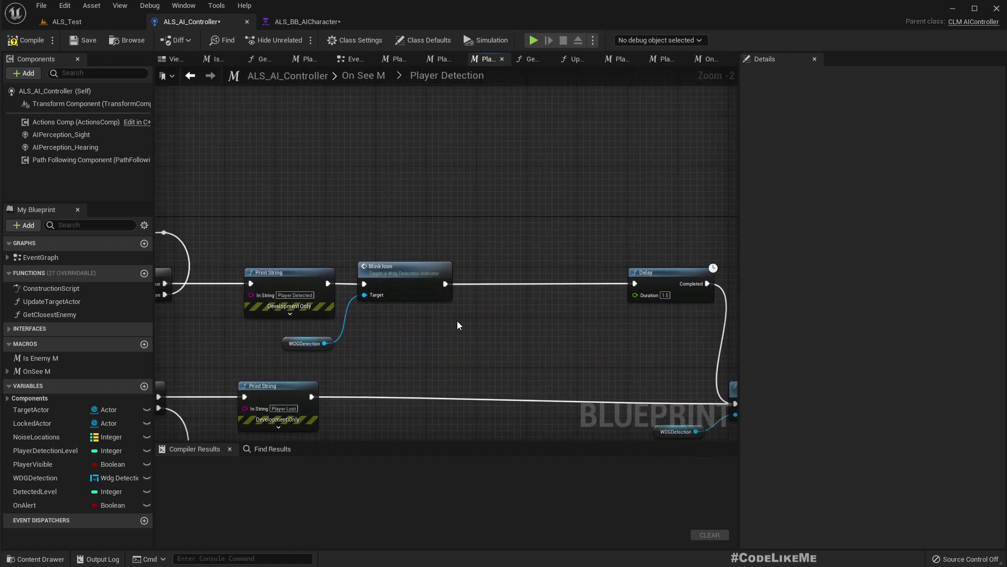
key("ctrl+v")
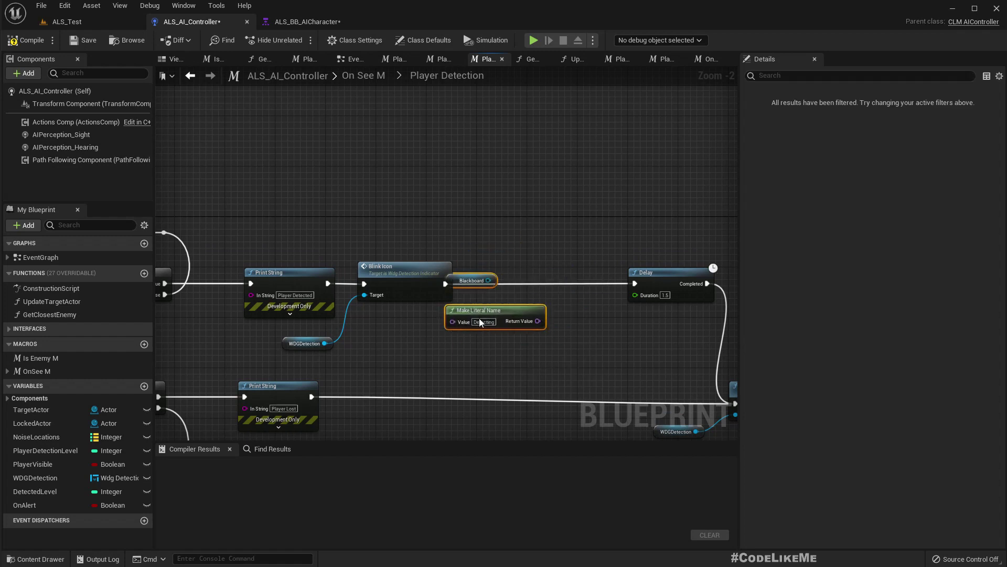
left_click_drag(487, 348, 456, 354)
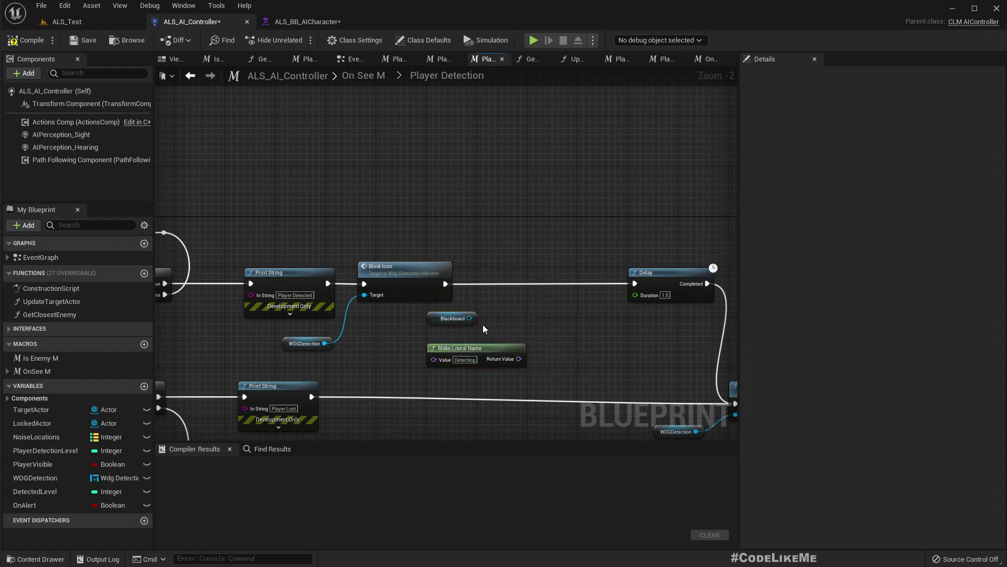
- Add a Clear Value node for the Detecting key, wired Blink Icon → Clear Value → Delay
left_click_drag(475, 318, 513, 320)
type("clear")
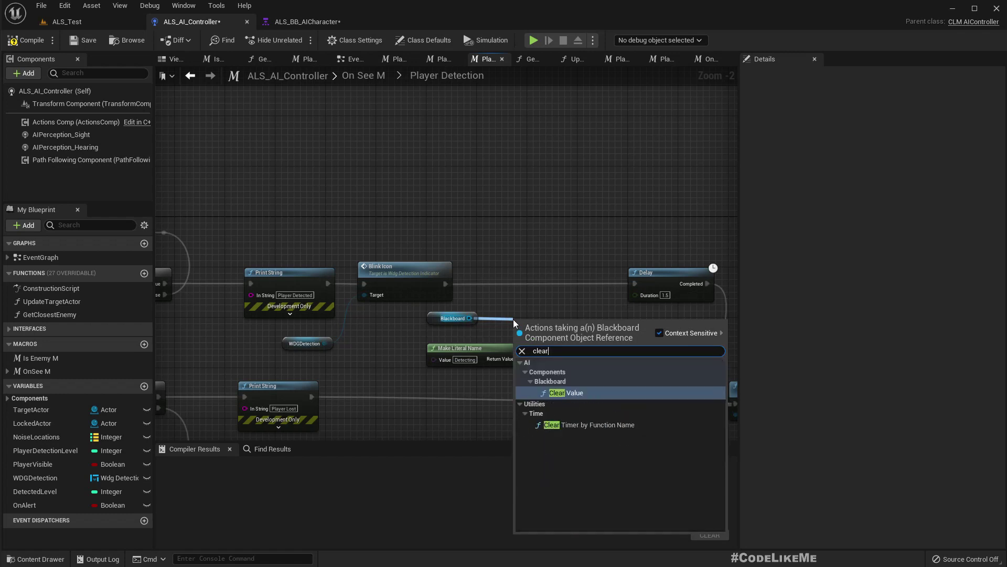
key("Return")
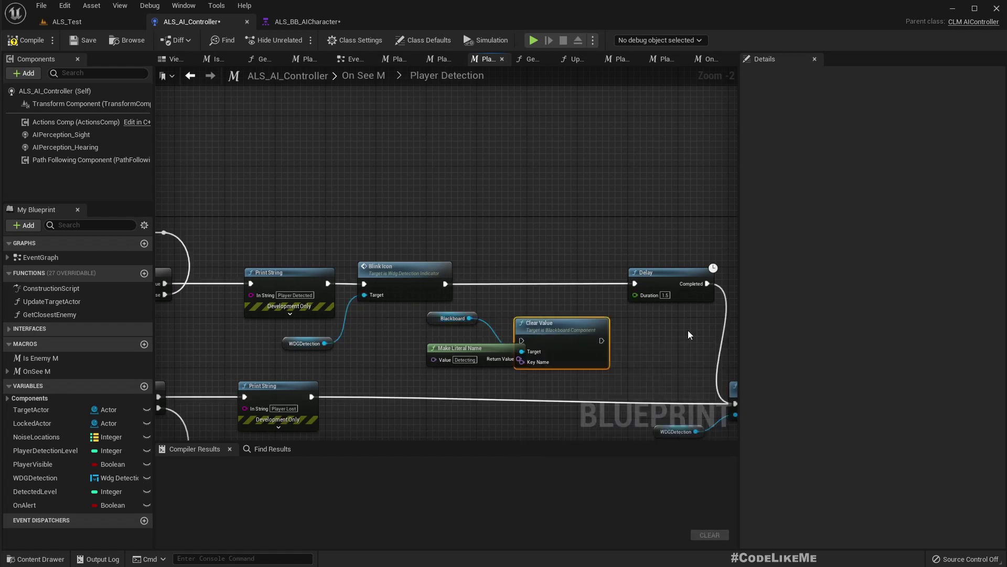
left_click_drag(567, 343, 559, 286)
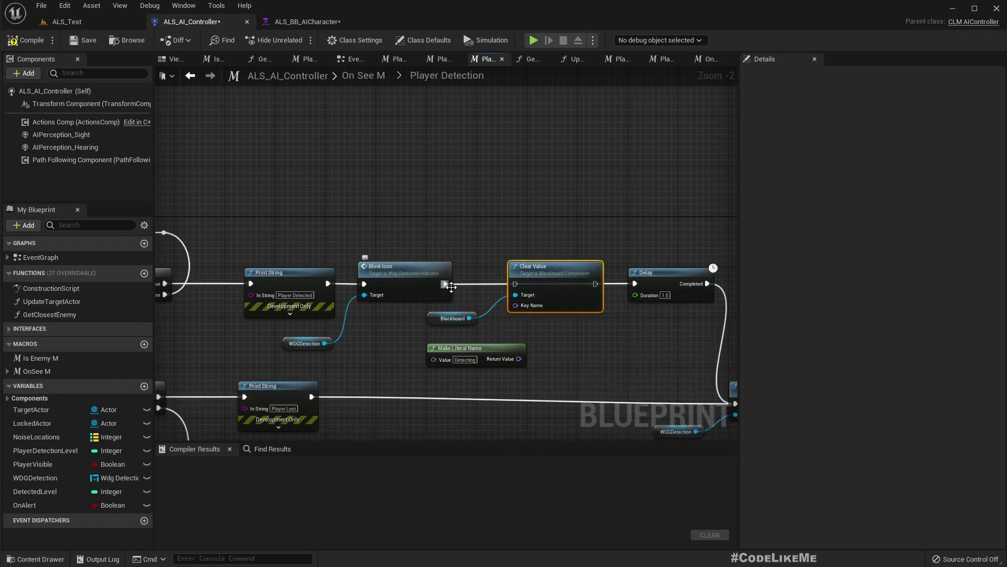
left_click_drag(446, 283, 516, 283)
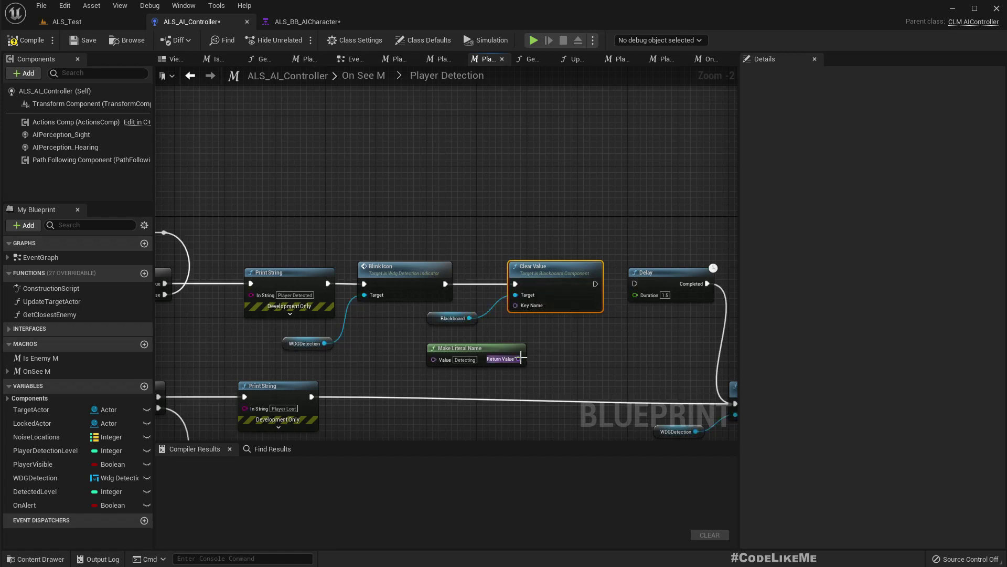
left_click_drag(519, 358, 518, 307)
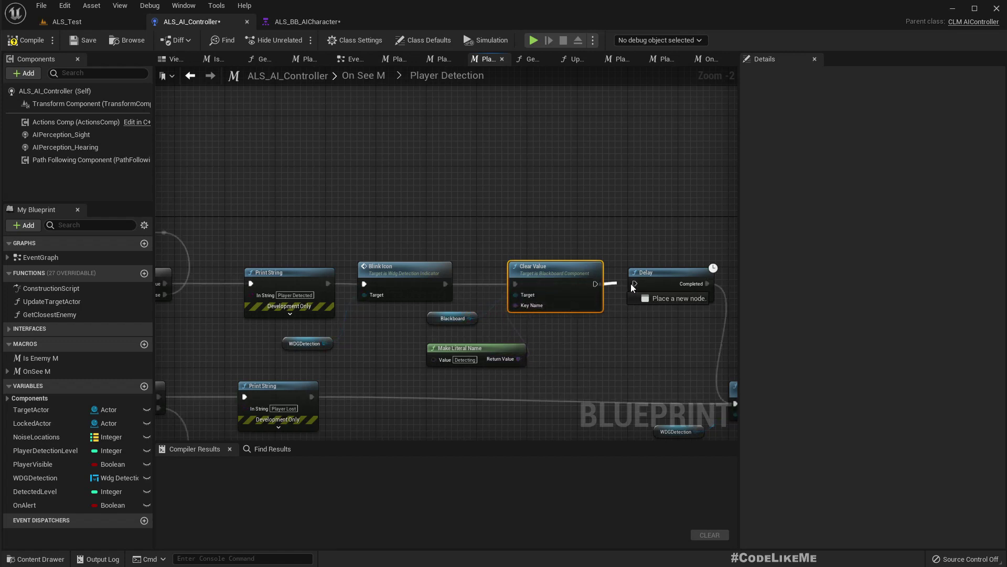
left_click_drag(596, 283, 635, 283)
mouse_move(576, 355)
right_mouse_down()
mouse_move(617, 319)
mouse_move(540, 323)
mouse_move(579, 307)
right_mouse_up()
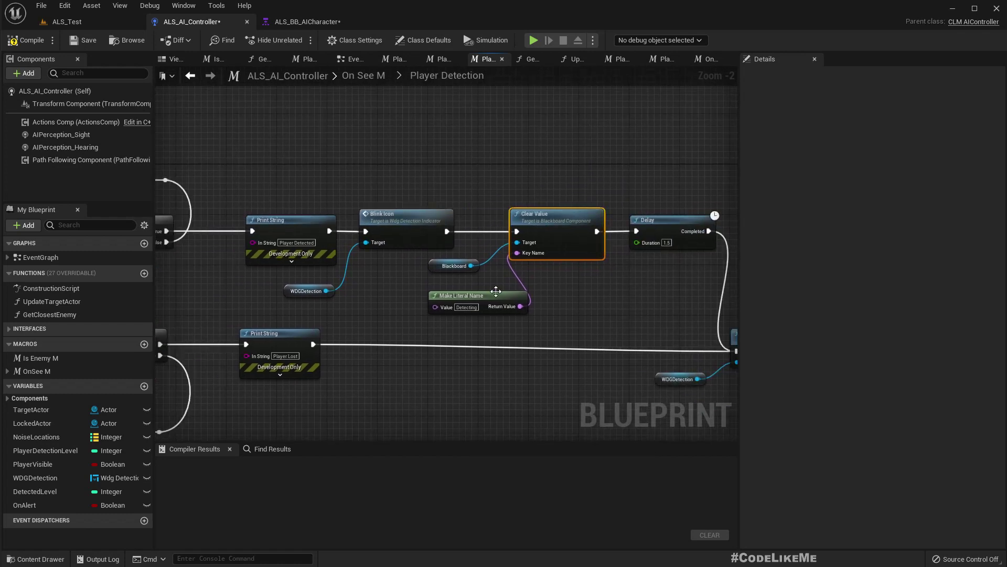
- Shift the Make Literal Name node left and duplicate the Clear Value node
left_click_drag(496, 291, 465, 291)
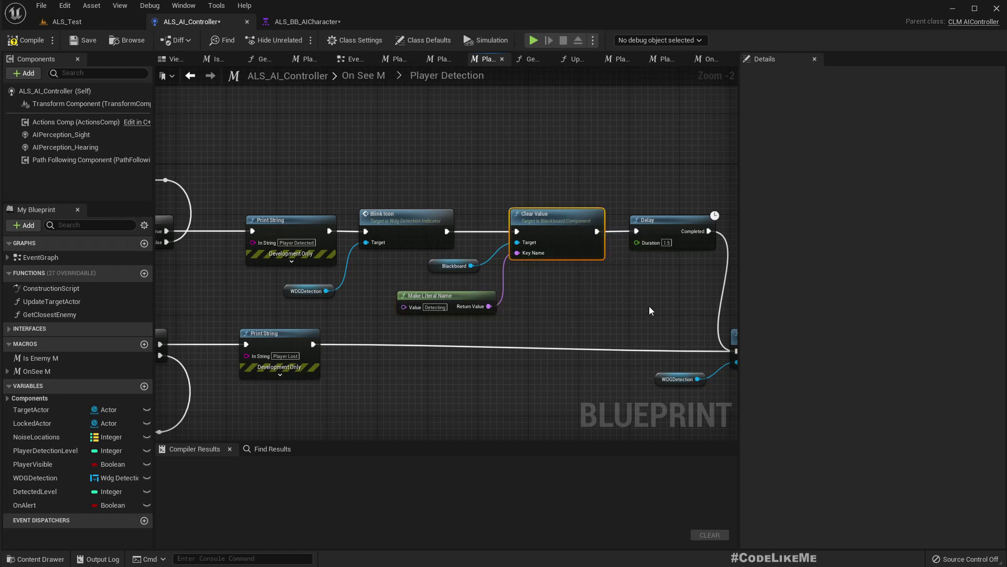
key("ctrl+c")
key("ctrl+v")
- Wire the duplicate Clear Value between Player Lost print and Remove from Parent, with Detecting key and Blackboard target
left_click_drag(648, 307, 509, 339)
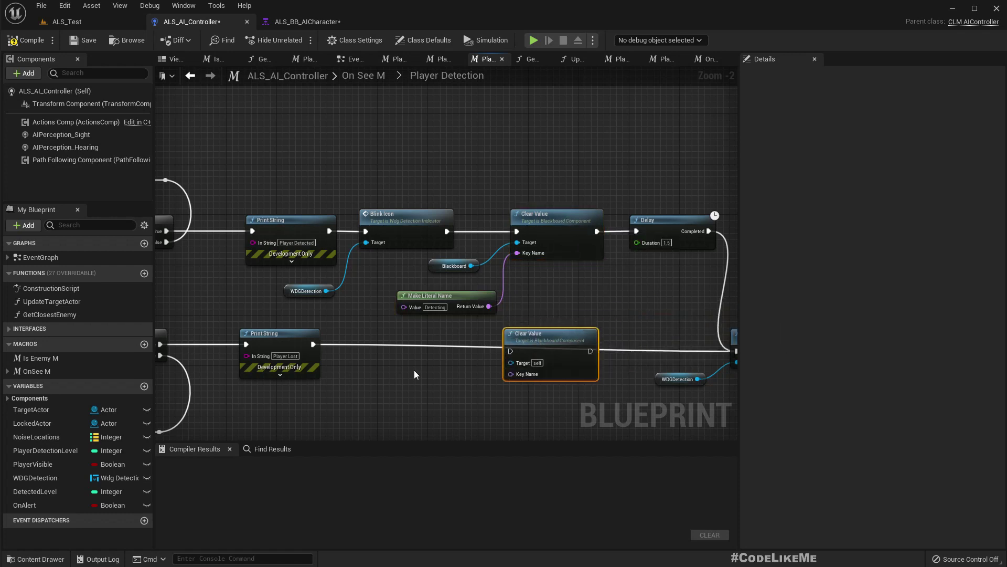
left_click_drag(314, 344, 512, 351)
right_click_drag(613, 349, 509, 348)
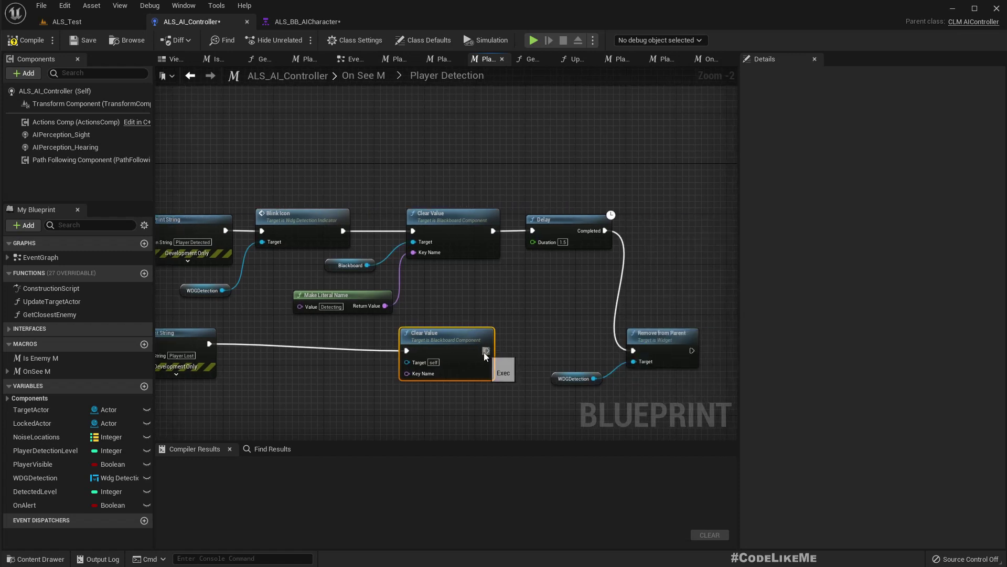
left_click_drag(486, 352, 634, 350)
right_click_drag(498, 304, 645, 310)
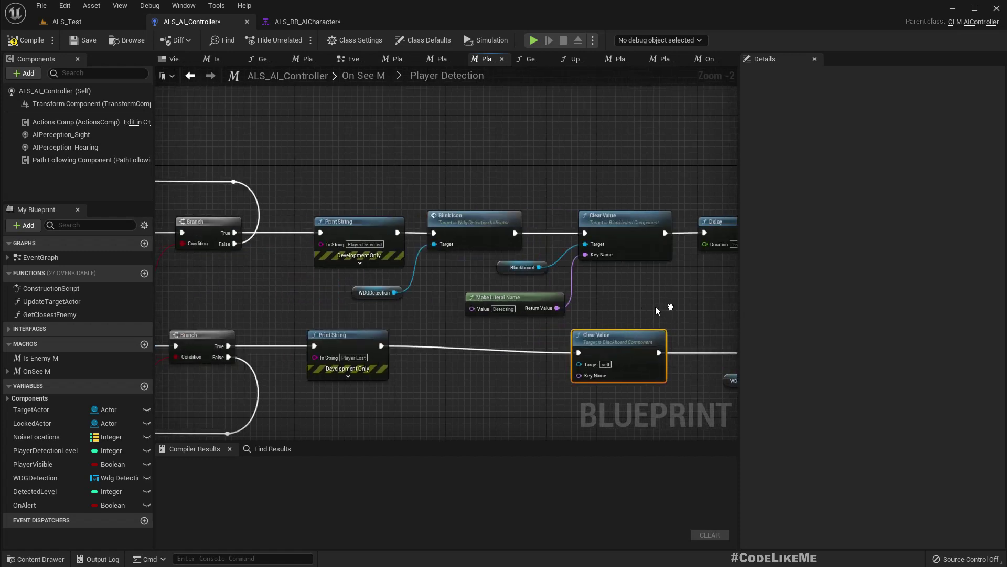
left_click_drag(556, 308, 580, 382)
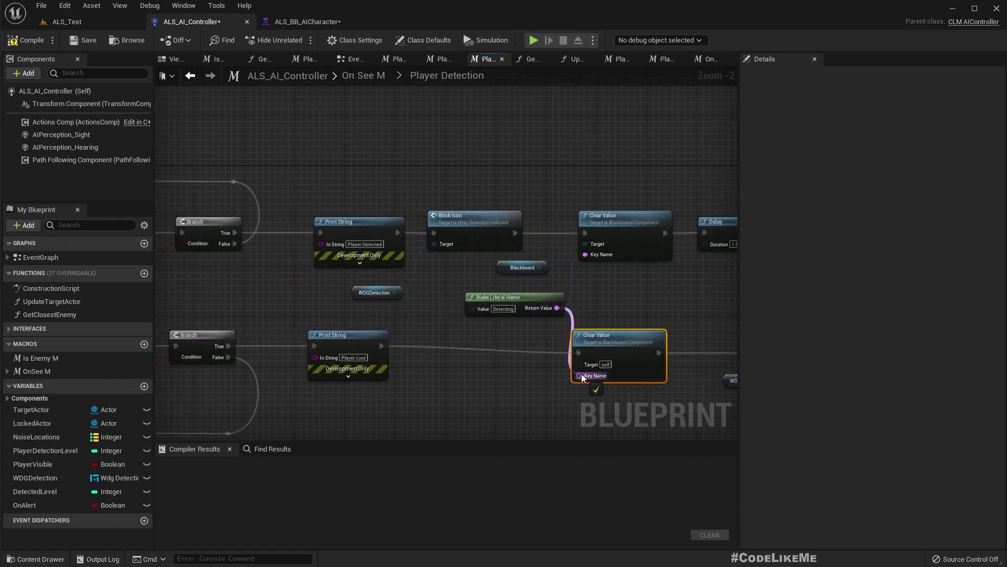
left_click_drag(582, 378, 539, 268)
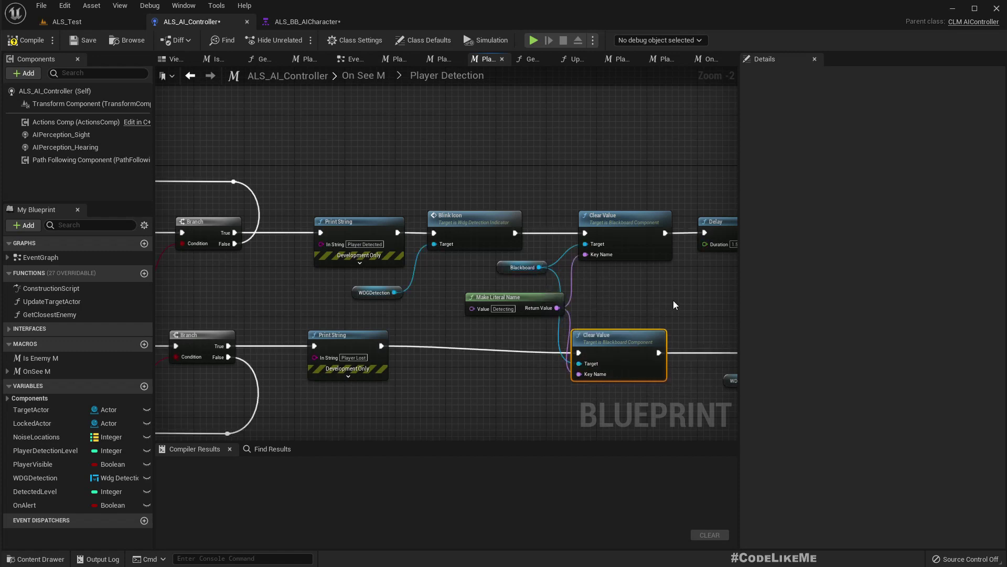
right_click_drag(675, 305, 625, 297)
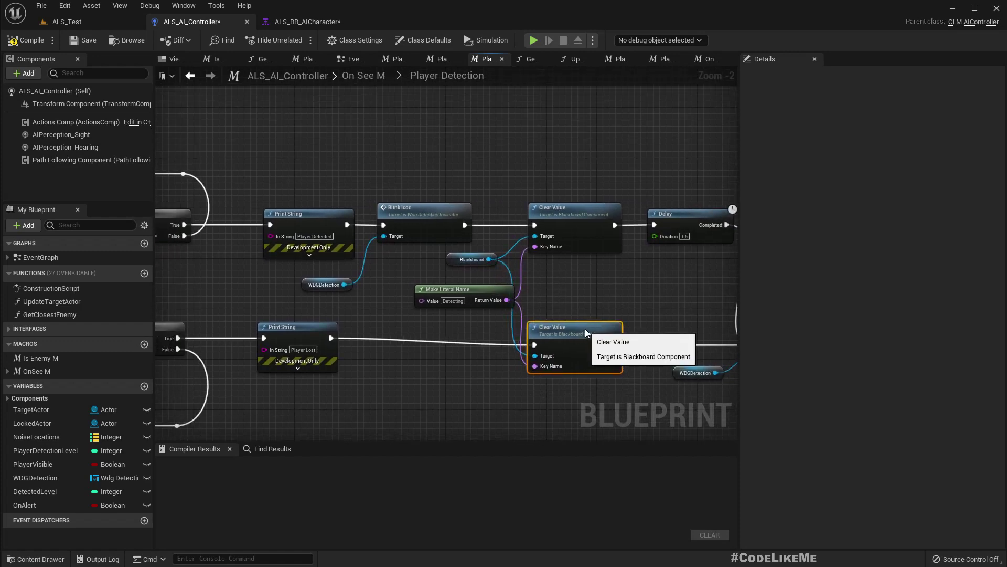
mouse_move(603, 215)
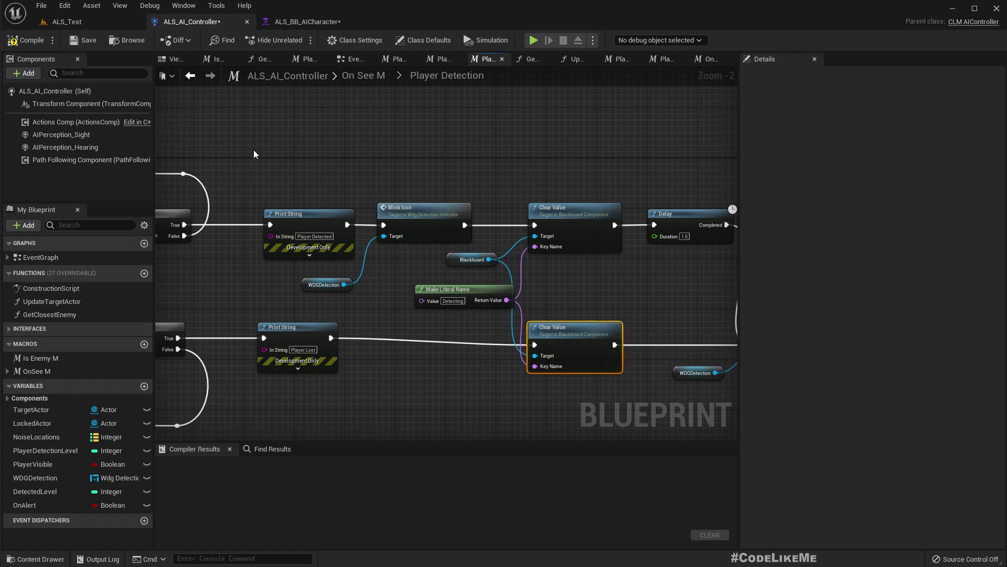
- Pan and zoom across the Player Detection graph to review the detected and lost branches
right_click_drag(228, 180, 735, 186)
right_click_drag(577, 241, 712, 241)
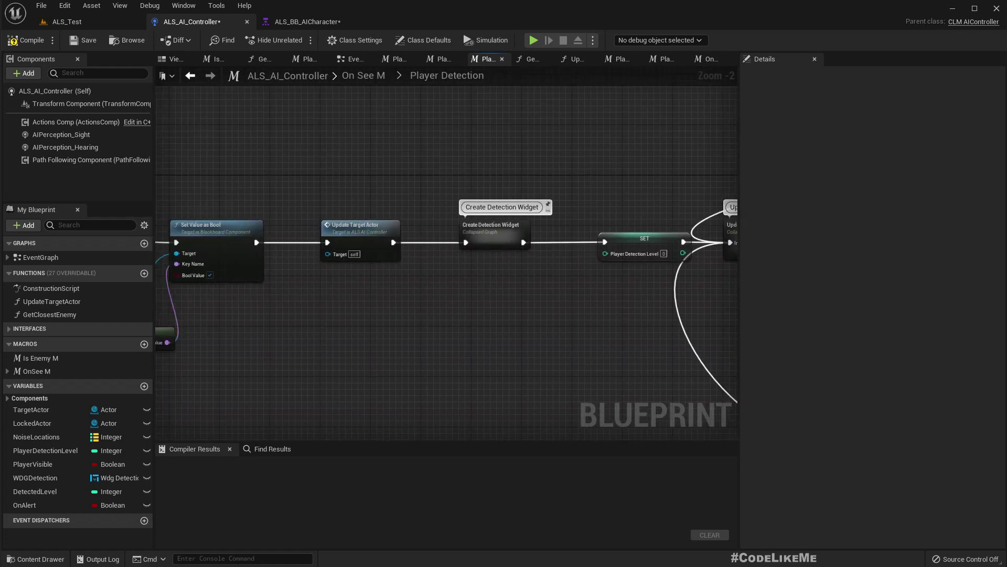
right_click_drag(404, 201, 173, 210)
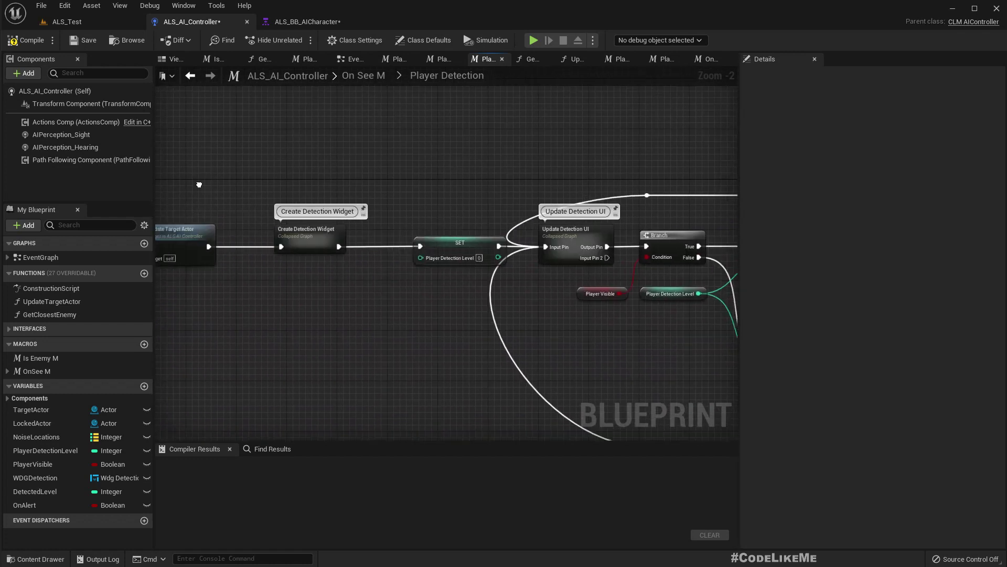
right_click_drag(691, 270, 407, 248)
right_click_drag(688, 317, 704, 272)
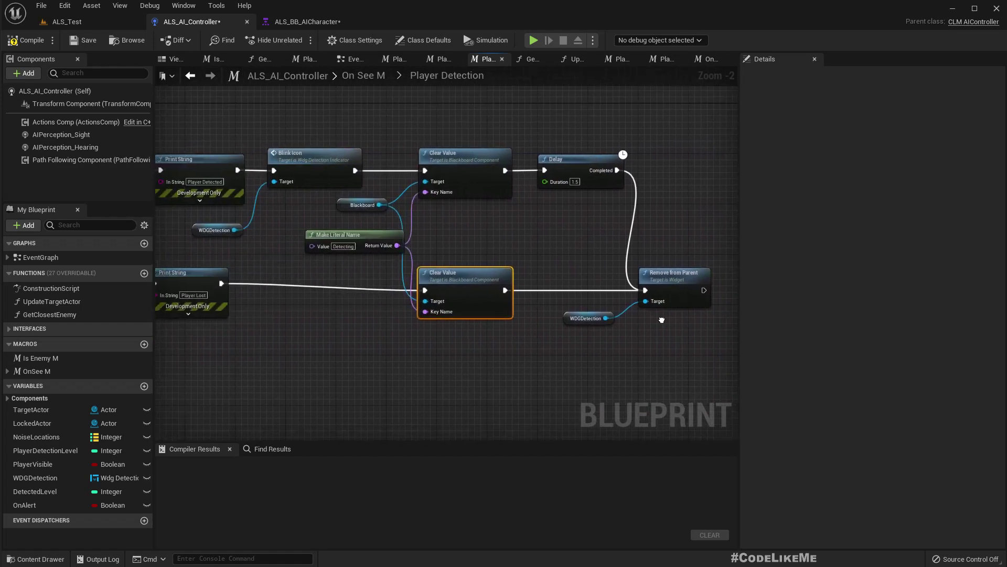
right_click_drag(688, 317, 997, 317)
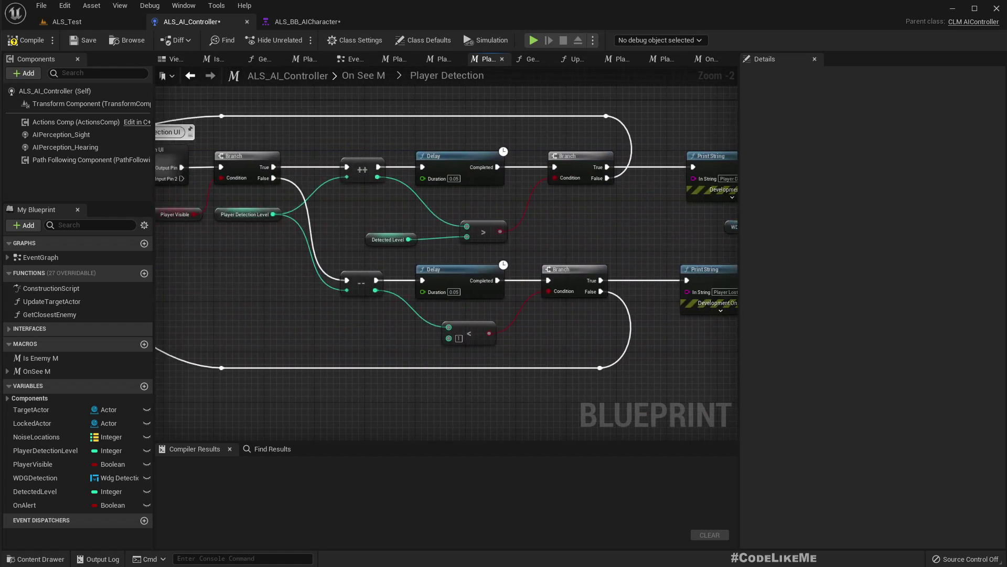
right_click_drag(446, 263, 488, 284)
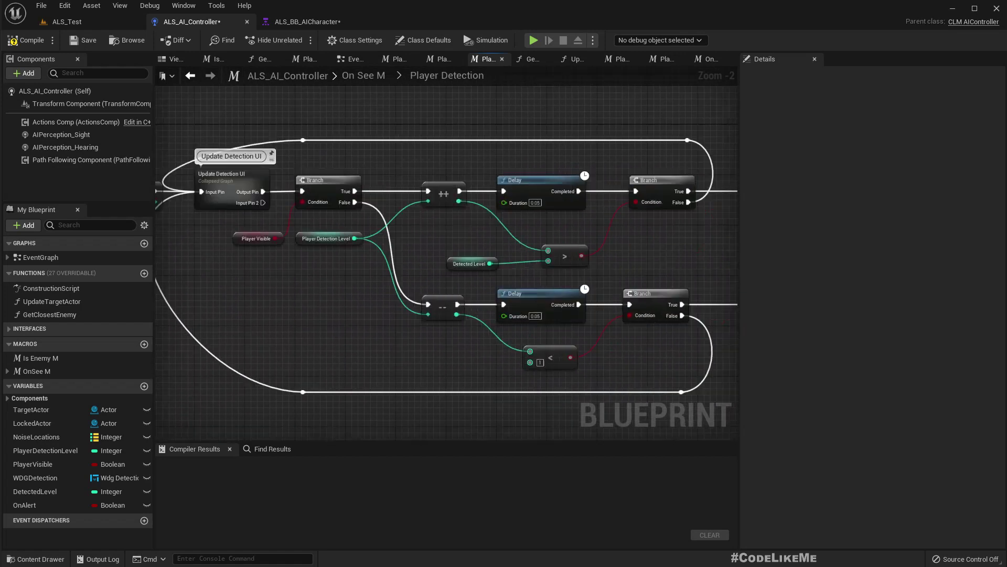
right_click_drag(997, 297, 579, 297)
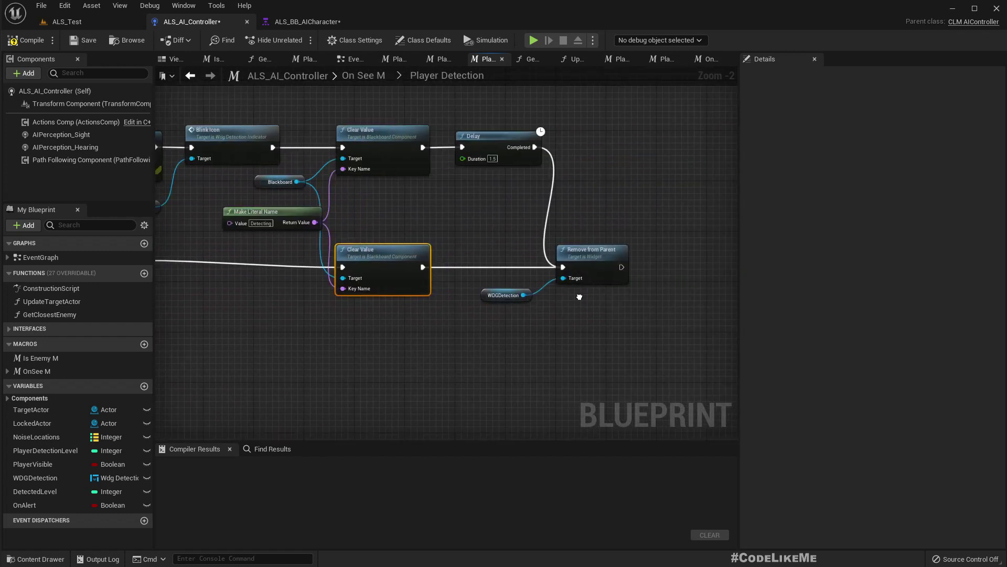
scroll(487, 315, "down", 1)
mouse_move(486, 315)
right_mouse_down()
mouse_move(666, 267)
mouse_move(508, 261)
mouse_move(565, 287)
right_mouse_up()
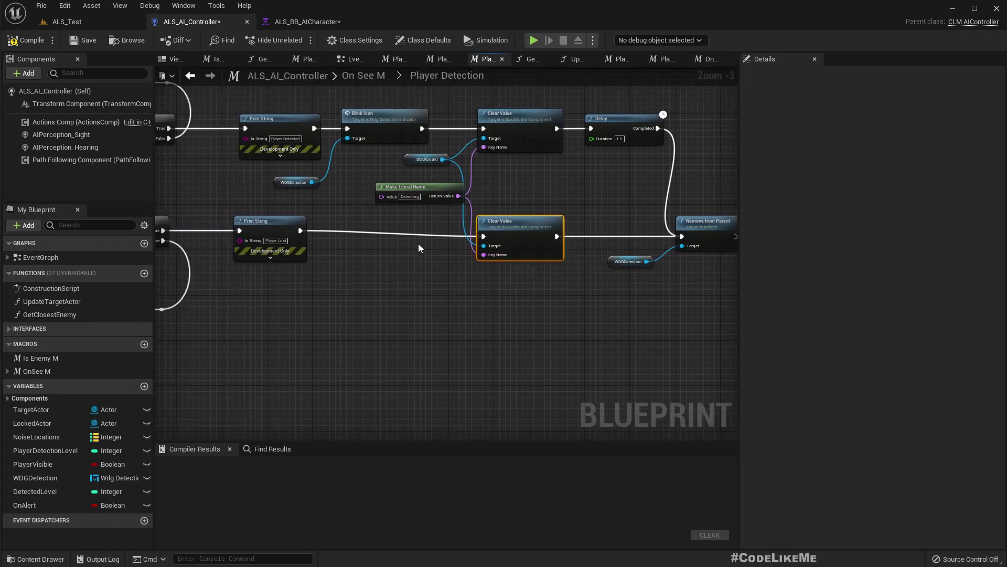
scroll(420, 244, "down", 5)
scroll(211, 269, "up", 1)
scroll(363, 291, "up", 1)
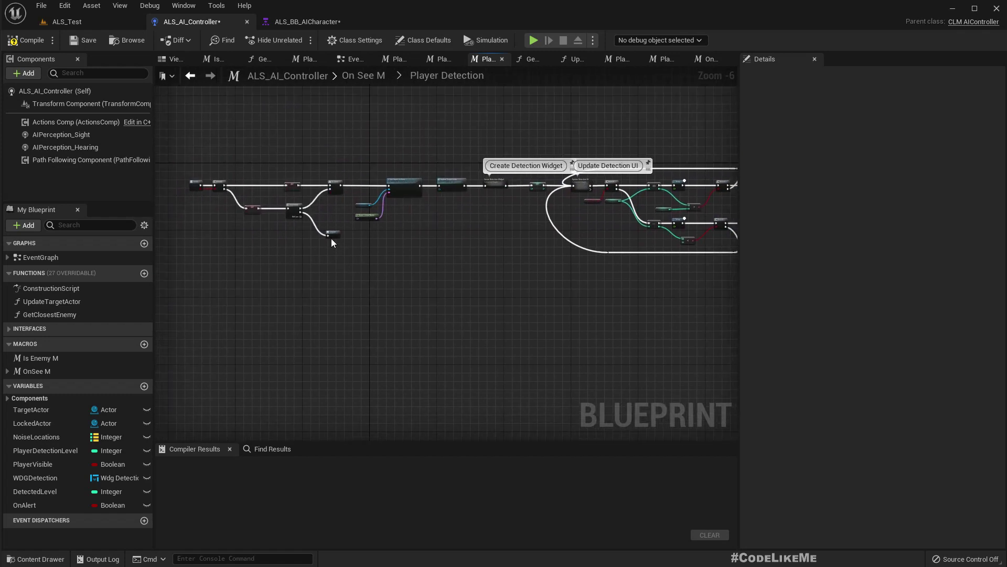
- Move the Outputs node aside and pull a reroute point on its long wire downward
mouse_move(331, 238)
left_mouse_down()
mouse_move(506, 339)
mouse_move(600, 292)
left_mouse_up()
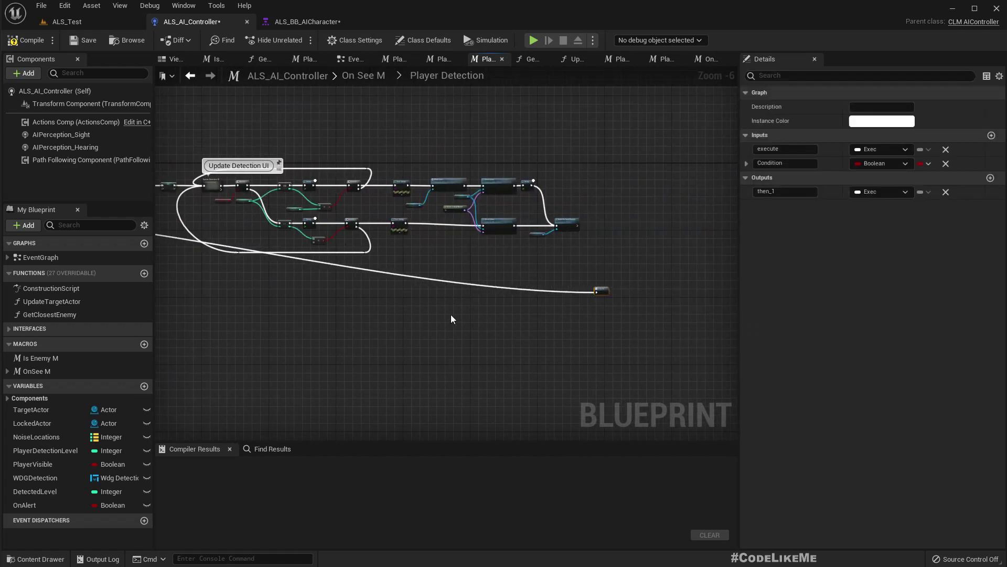
right_click_drag(449, 319, 512, 295)
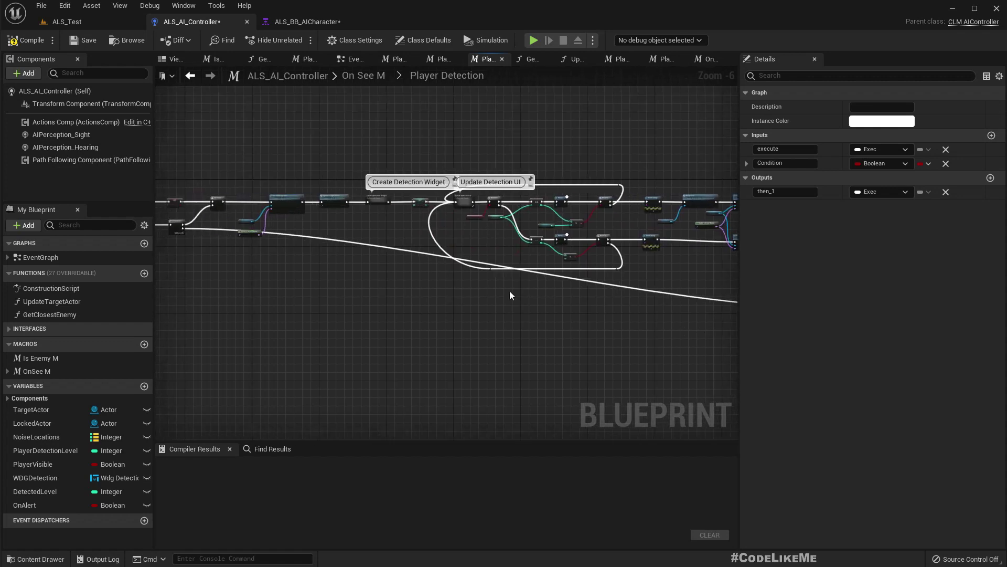
double_click(330, 241)
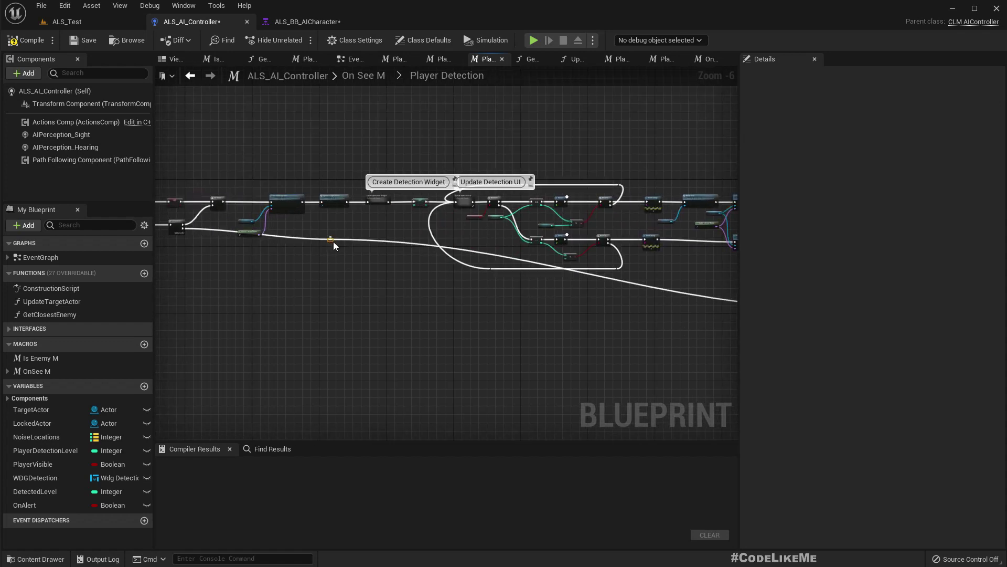
mouse_move(331, 240)
left_mouse_down()
mouse_move(260, 318)
mouse_move(294, 304)
left_mouse_up()
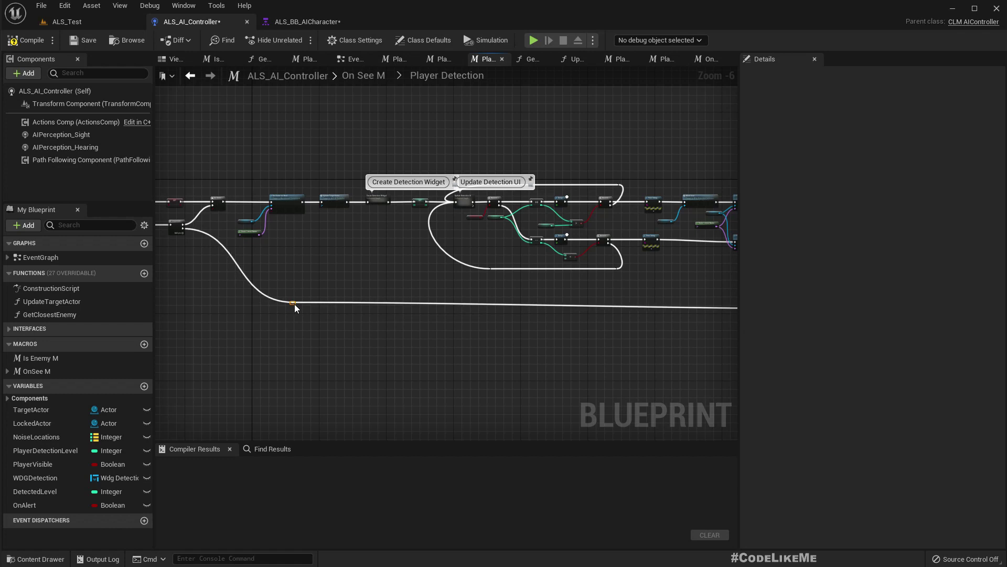
right_click_drag(706, 295, 410, 330)
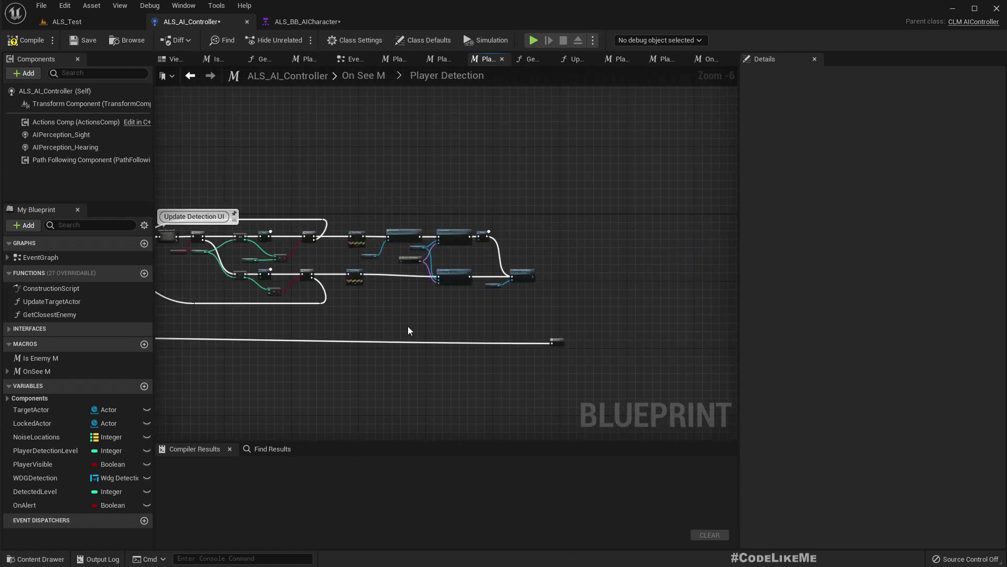
left_click(377, 80)
scroll(505, 335, "down", 2)
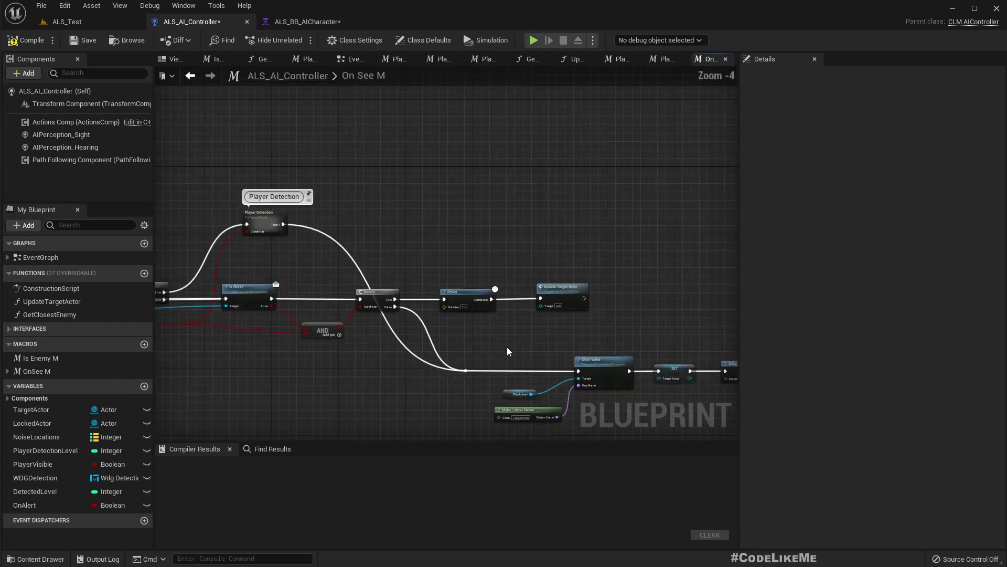
scroll(488, 359, "up", 2)
scroll(569, 352, "down", 2)
right_click_drag(550, 325, 334, 320)
scroll(509, 314, "up", 2)
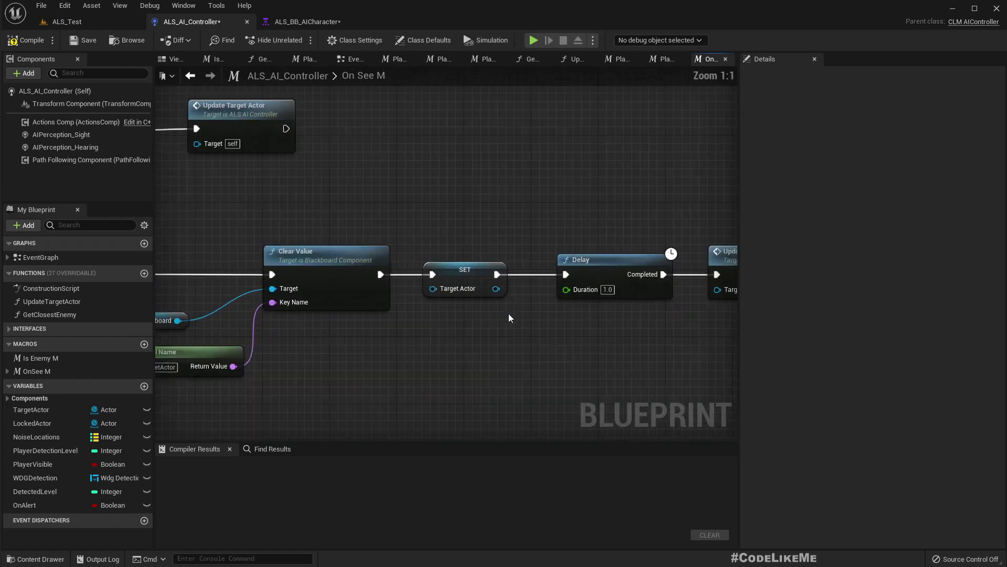
right_click_drag(596, 321, 354, 305)
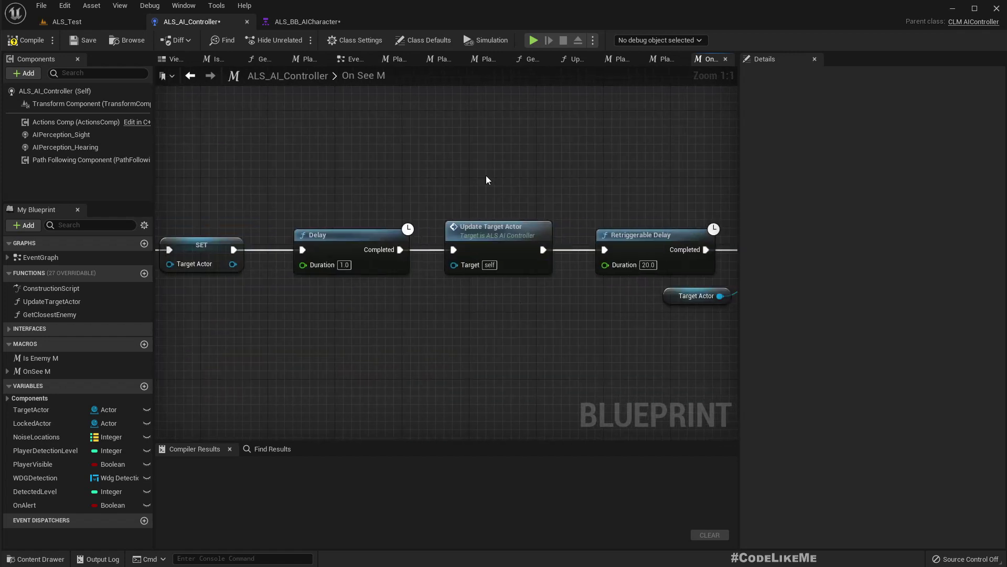
scroll(588, 329, "down", 3)
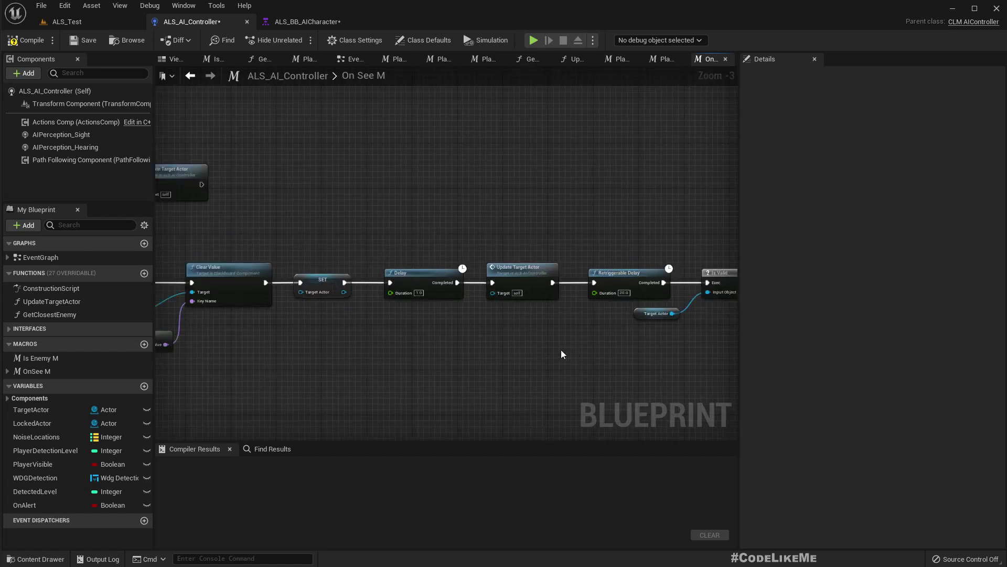
left_click(657, 59)
mouse_move(538, 248)
right_mouse_down()
mouse_move(456, 241)
mouse_move(461, 166)
right_mouse_up()
scroll(499, 268, "up", 1)
right_click_drag(499, 268, 449, 301)
- Add a Sequence after the lower Clear Value, with Then 1 wired to the Outputs exit
left_click_drag(623, 375, 510, 352)
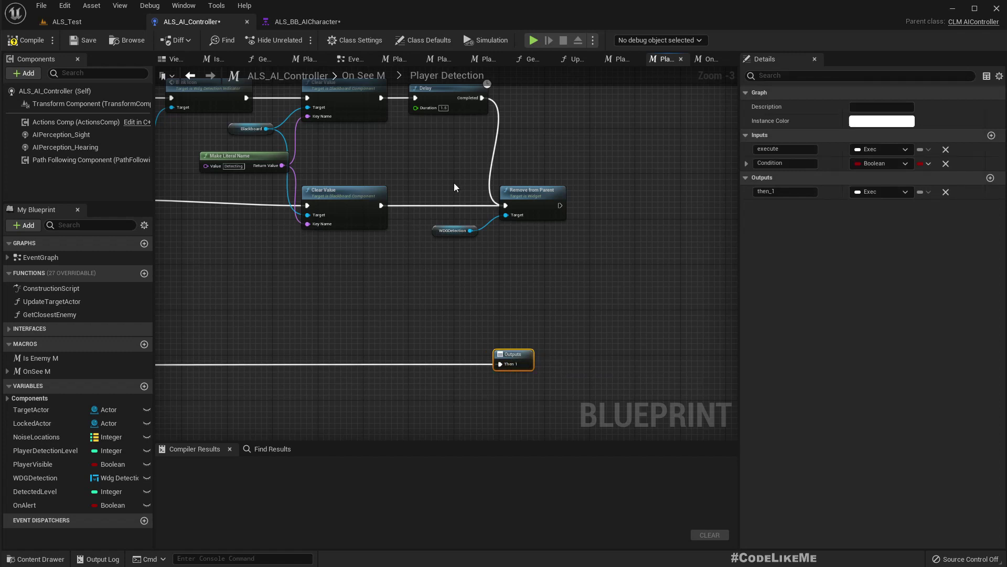
left_click_drag(535, 198, 610, 198)
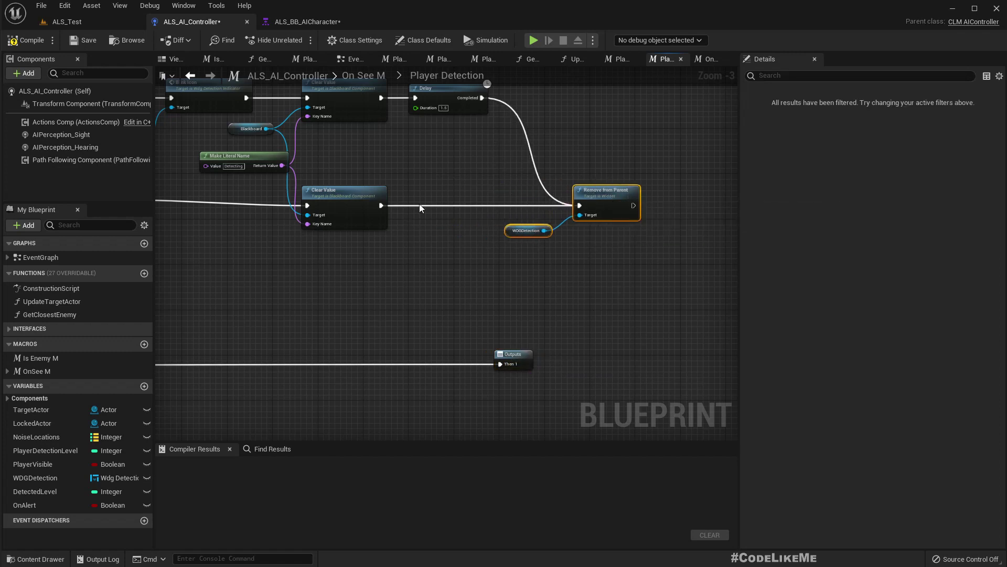
left_click_drag(388, 206, 426, 203)
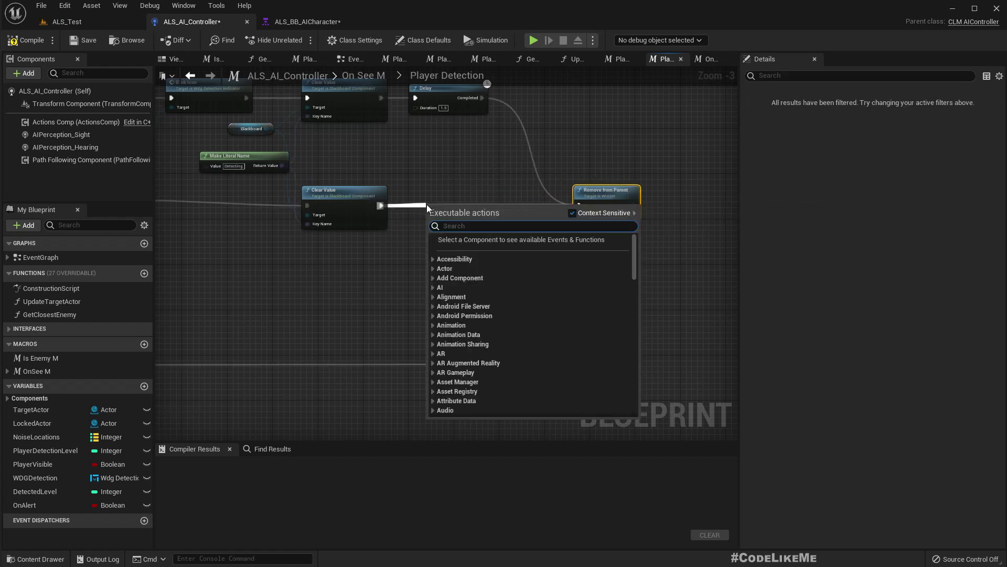
type("ser")
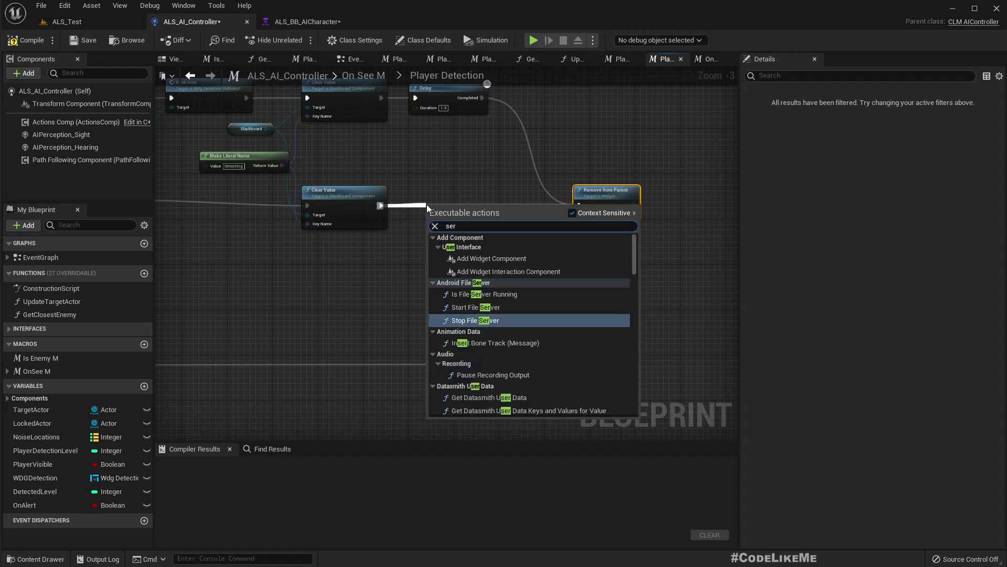
key("BackSpace")
type("qu")
key("Return")
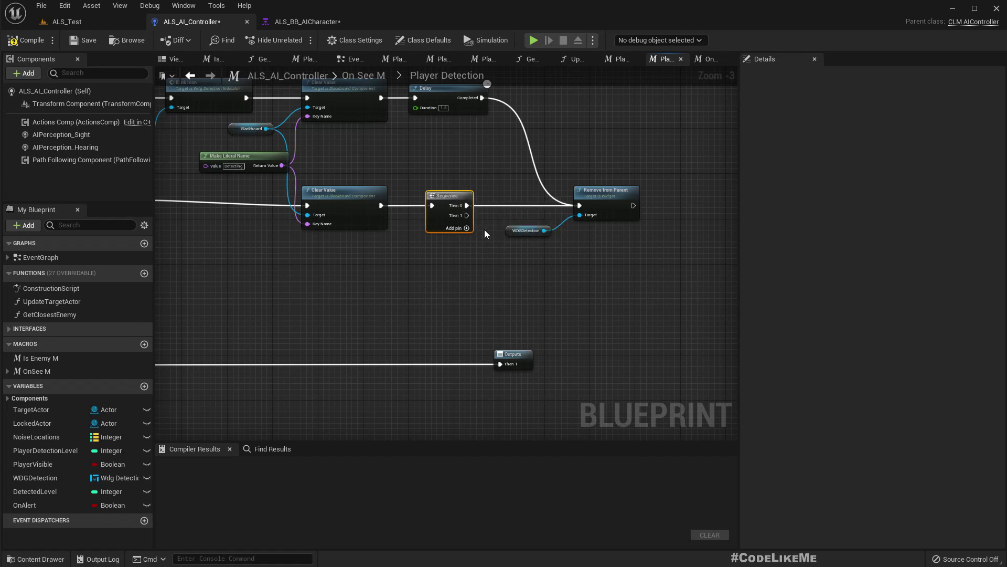
left_click_drag(466, 215, 500, 363)
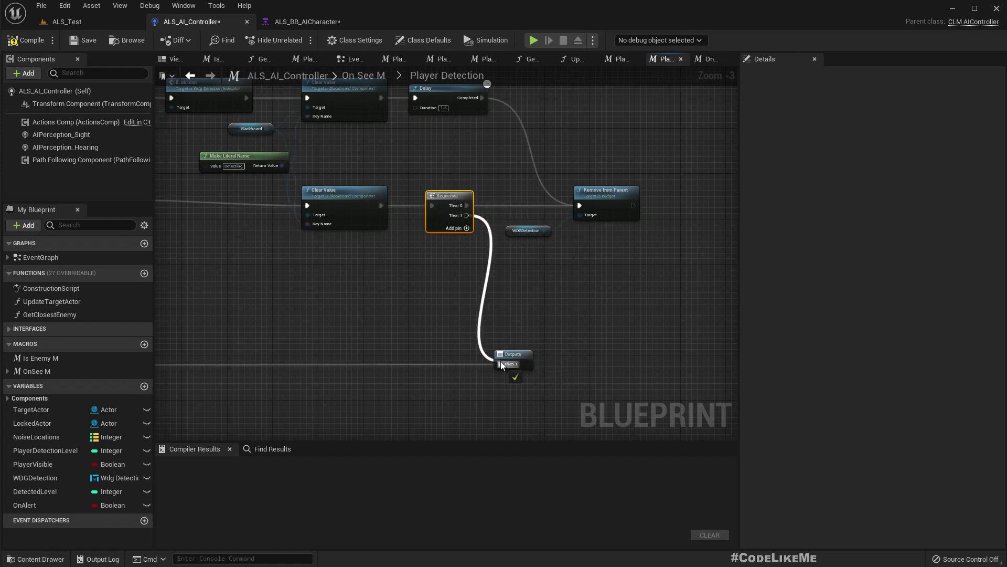
- Compile the ALS_AI_Controller blueprint with F7
mouse_move(400, 303)
right_mouse_down()
mouse_move(731, 285)
mouse_move(558, 305)
right_mouse_up()
scroll(578, 292, "down", 3)
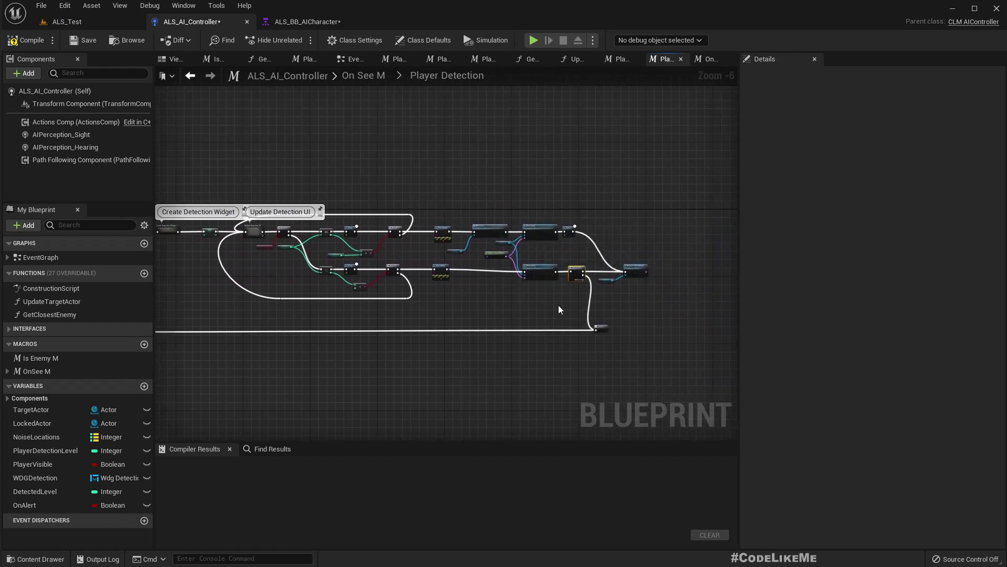
key("F7")
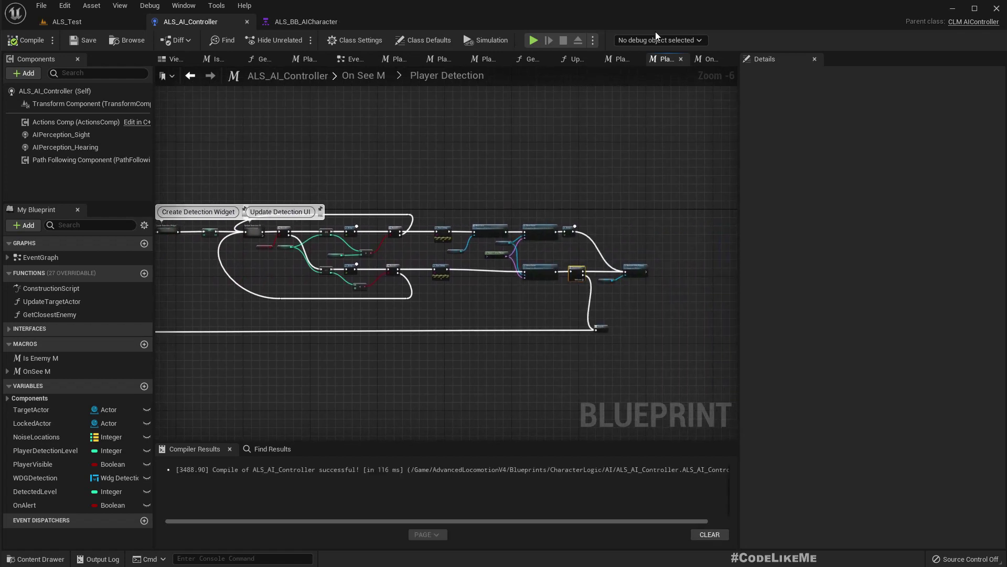
- Check the blackboard's Detecting key and bring up the behavior tree's Detecting branch
left_click(297, 22)
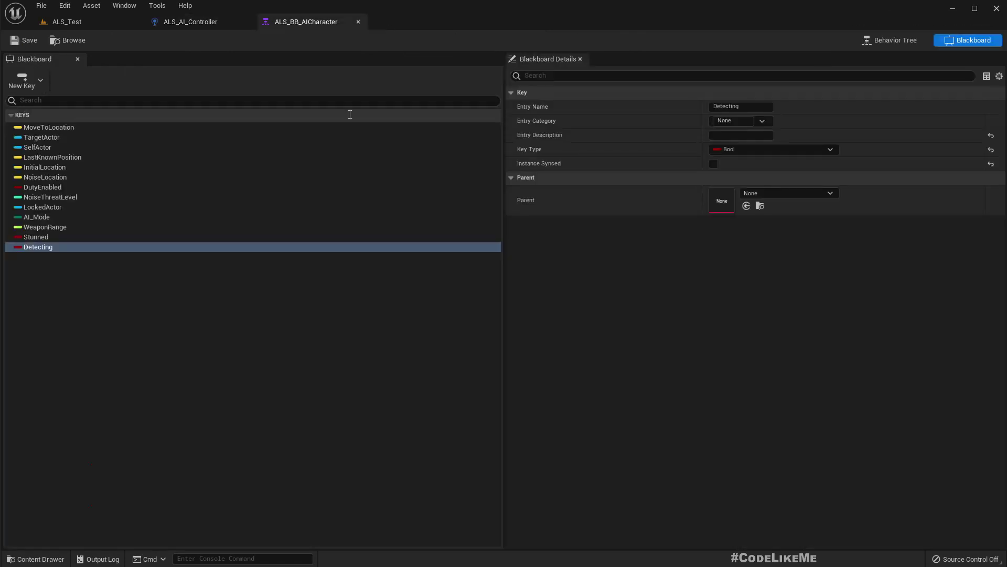
left_click(186, 22)
left_click(308, 22)
left_click(890, 40)
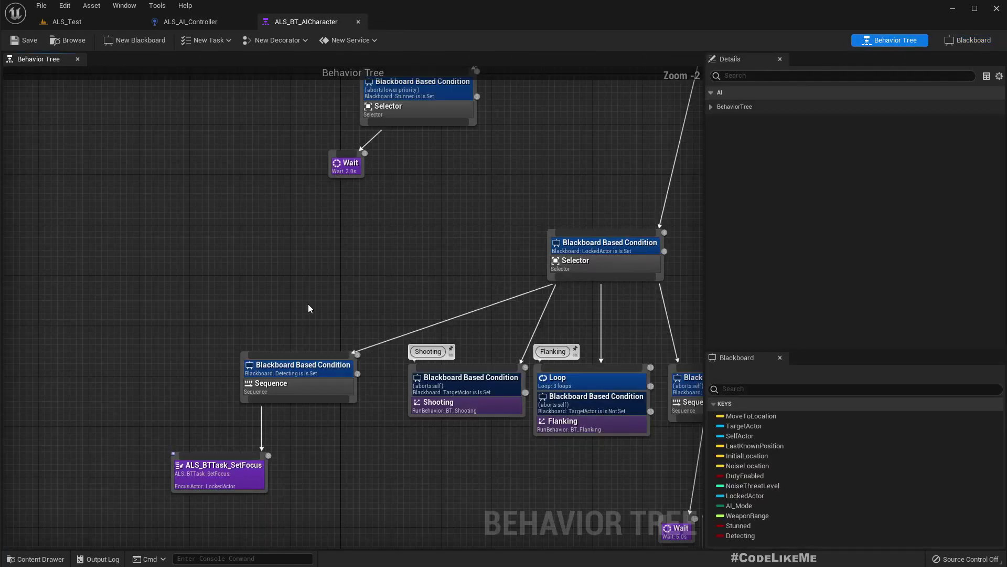
right_click_drag(315, 274, 402, 209)
scroll(336, 412, "up", 2)
- Inspect the SetFocus task and Detecting decorator, then return to the ALS_Test level
left_click(327, 408)
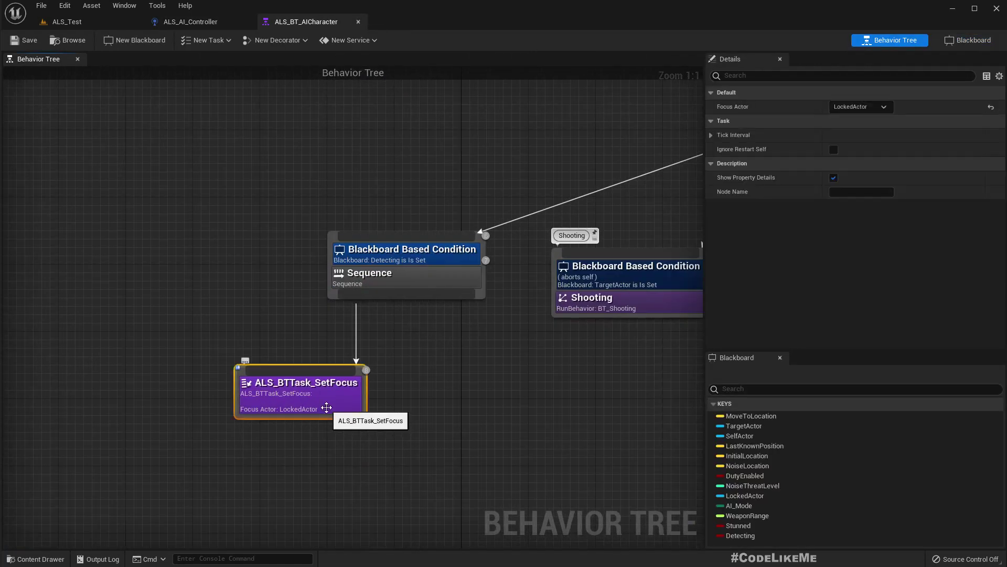
left_click(431, 256)
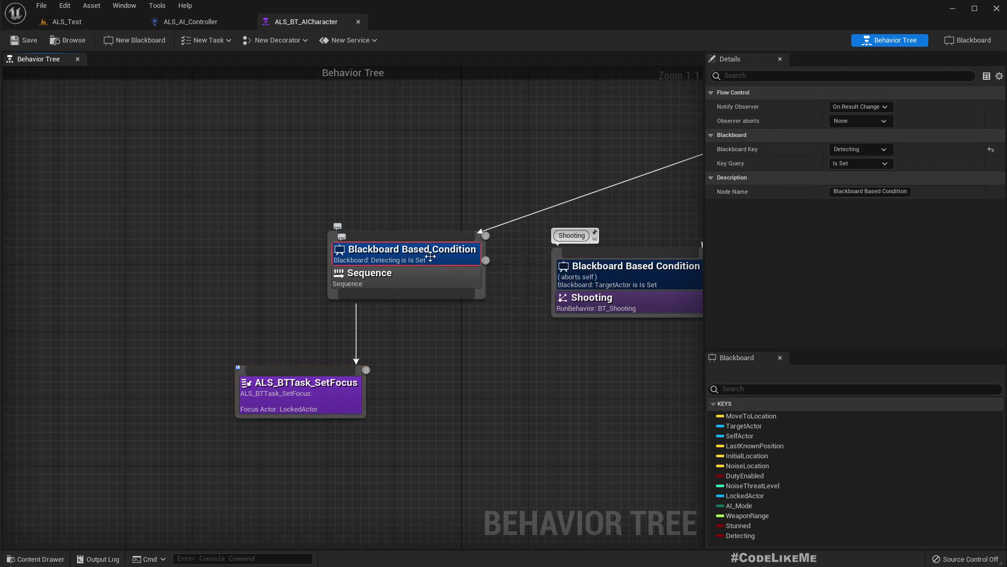
scroll(544, 408, "down", 2)
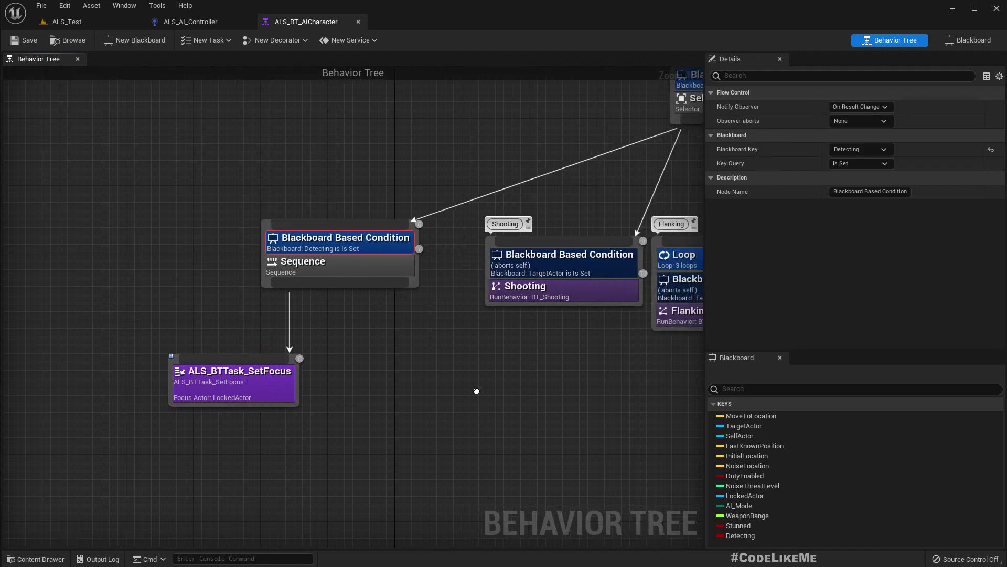
left_click(67, 22)
right_click_drag(408, 202, 407, 202)
- Maximise the viewport, start a play-test, and walk along the wall into crouched cover
key("F11")
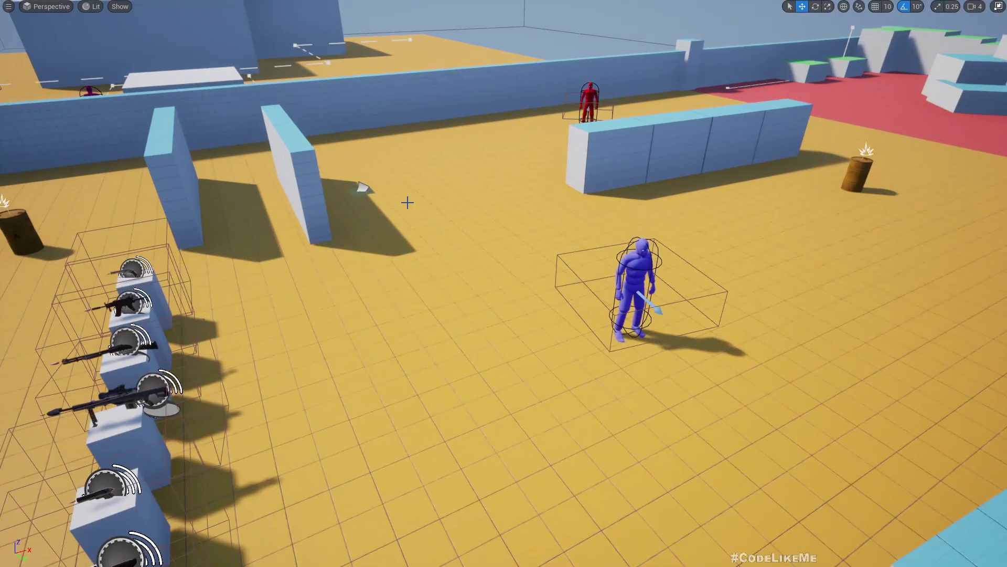
key("alt+p")
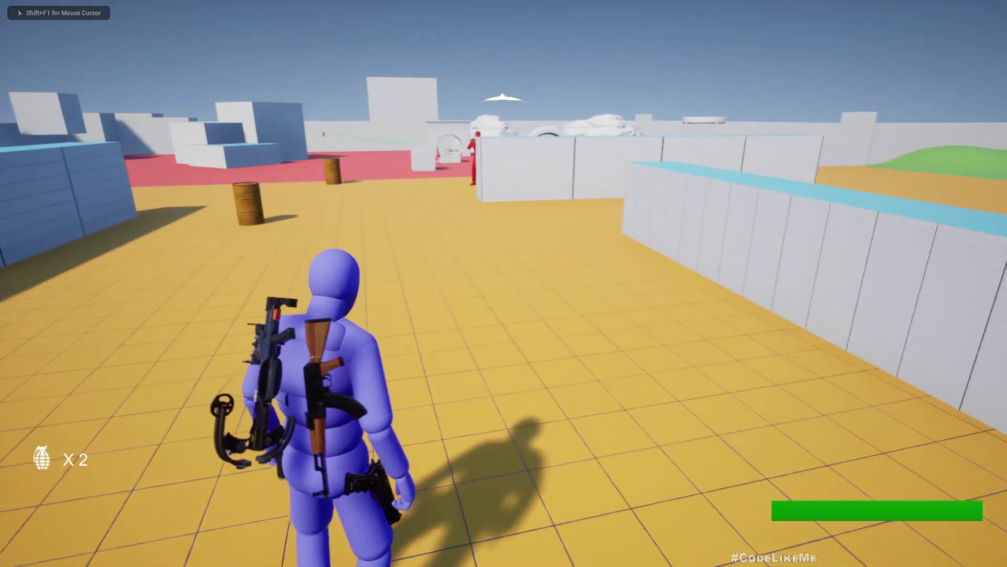
key("d")
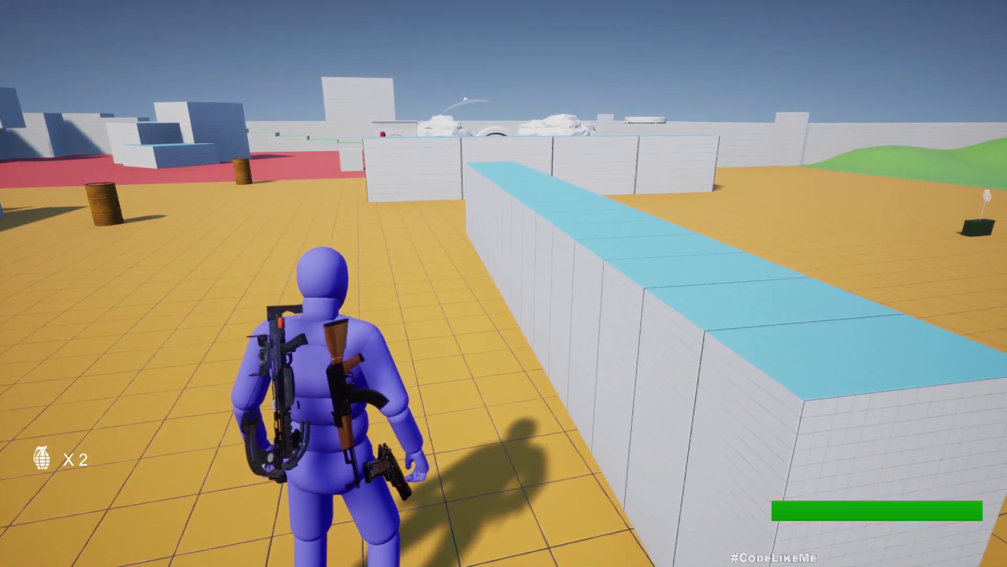
key("w")
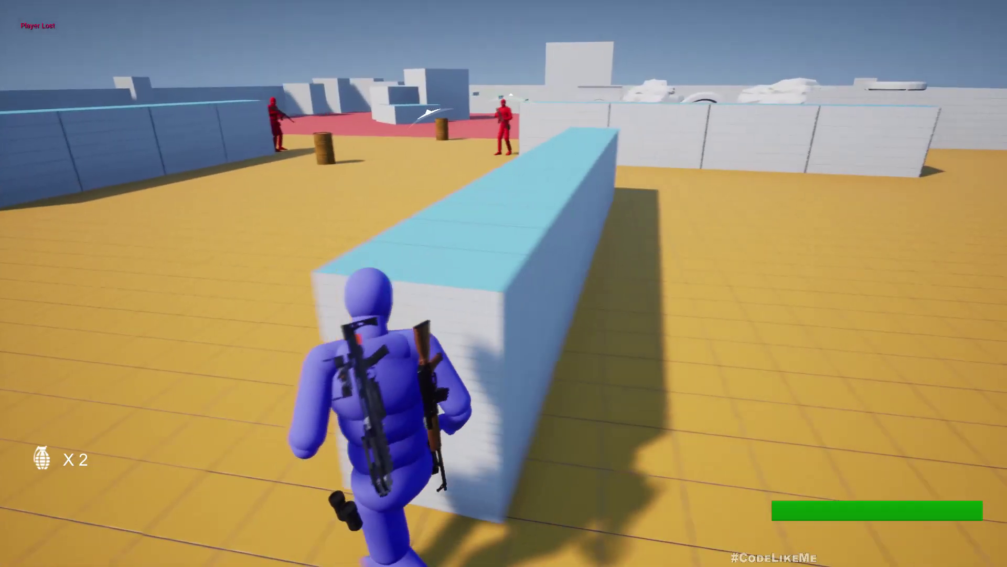
key("d")
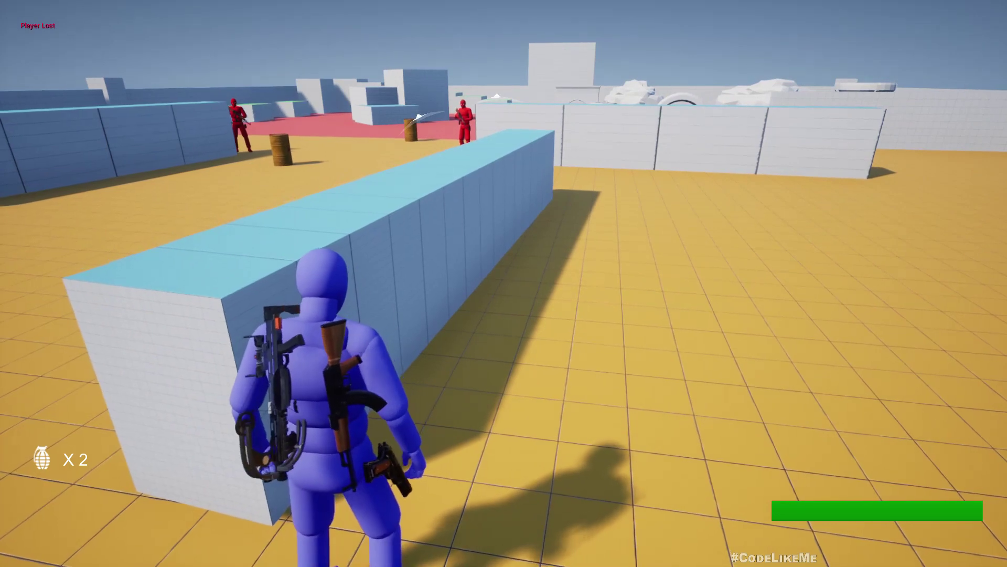
key("q")
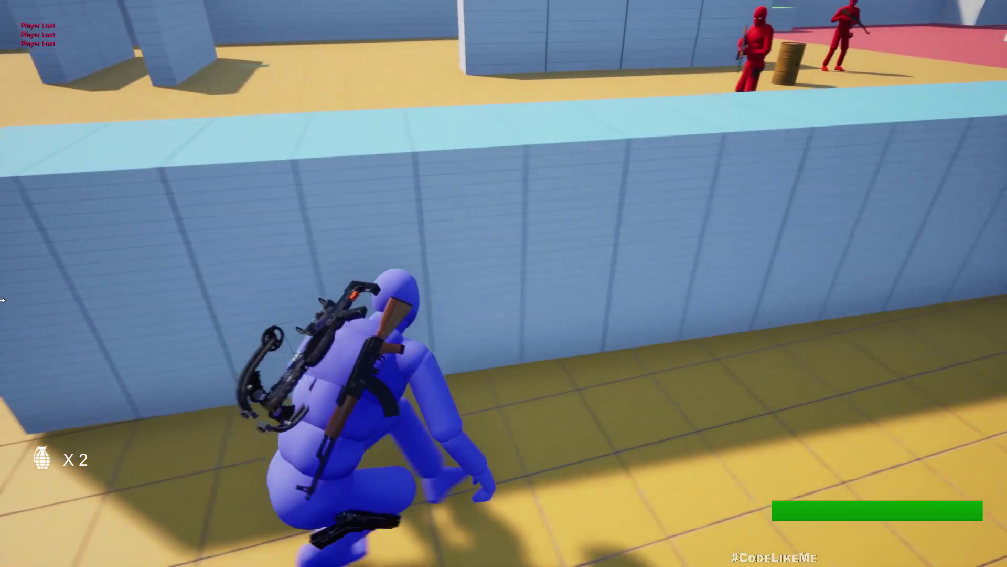
- Move along the wall in cover until the enemy detects the player, then stop the play-test
key("q")
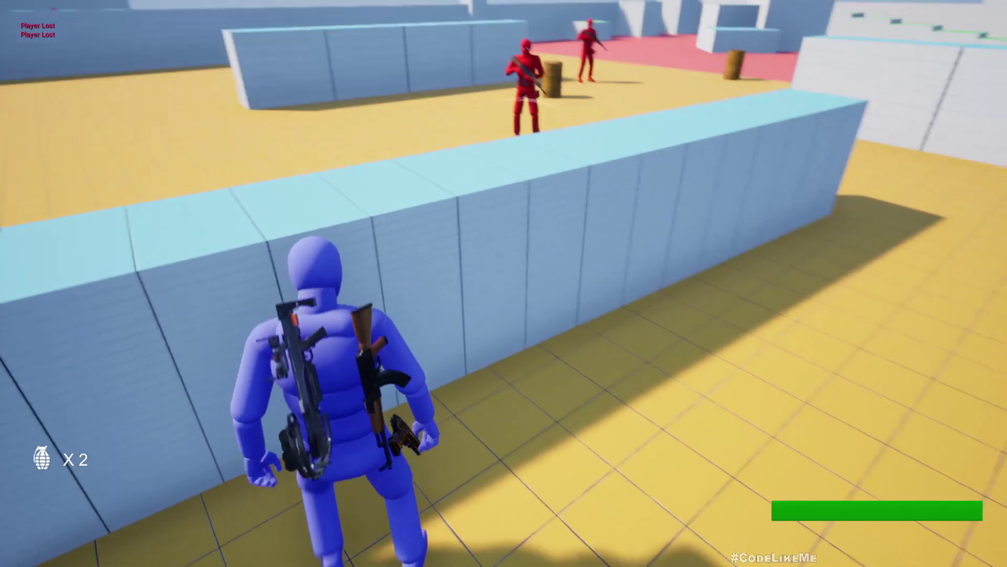
key("q")
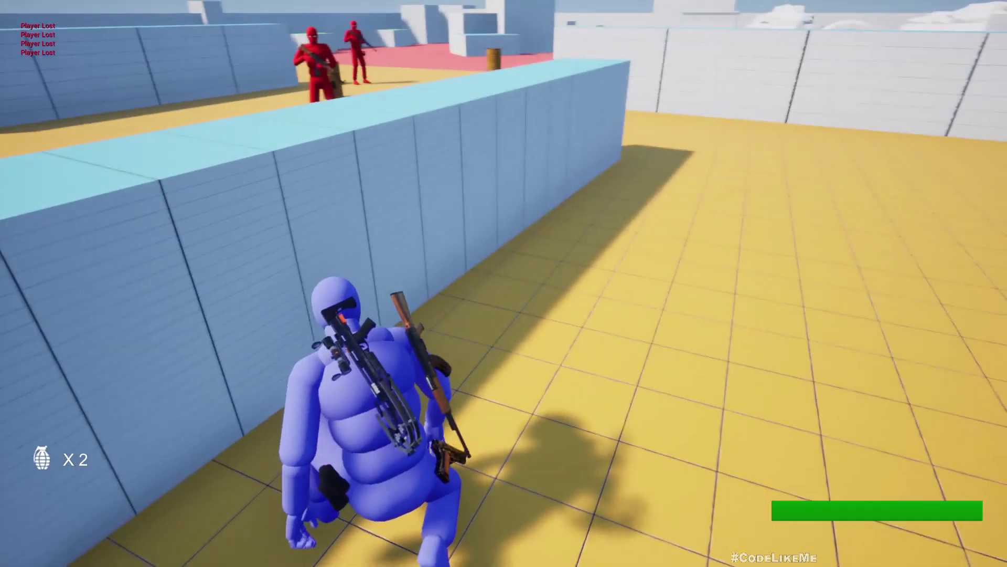
key("d")
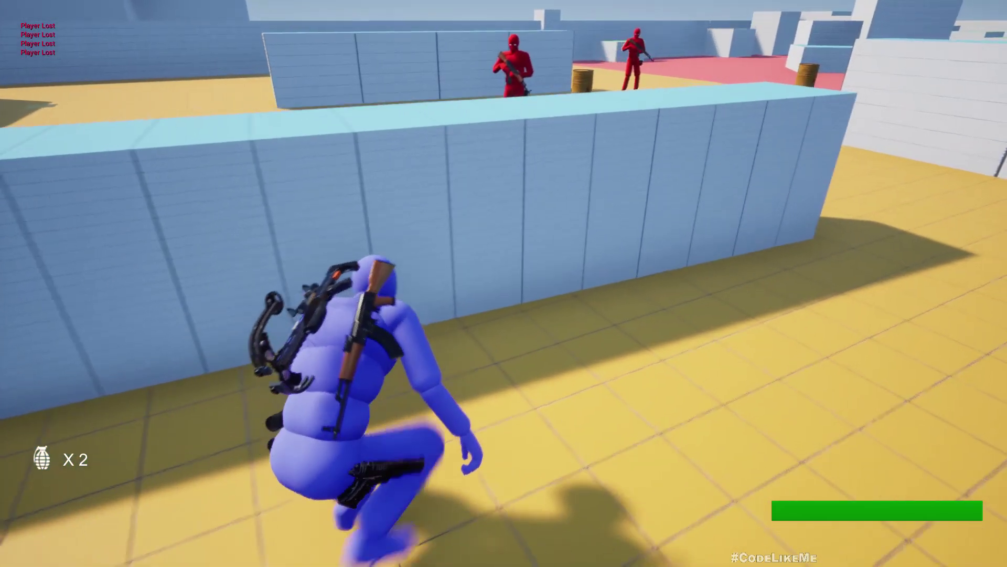
key("q")
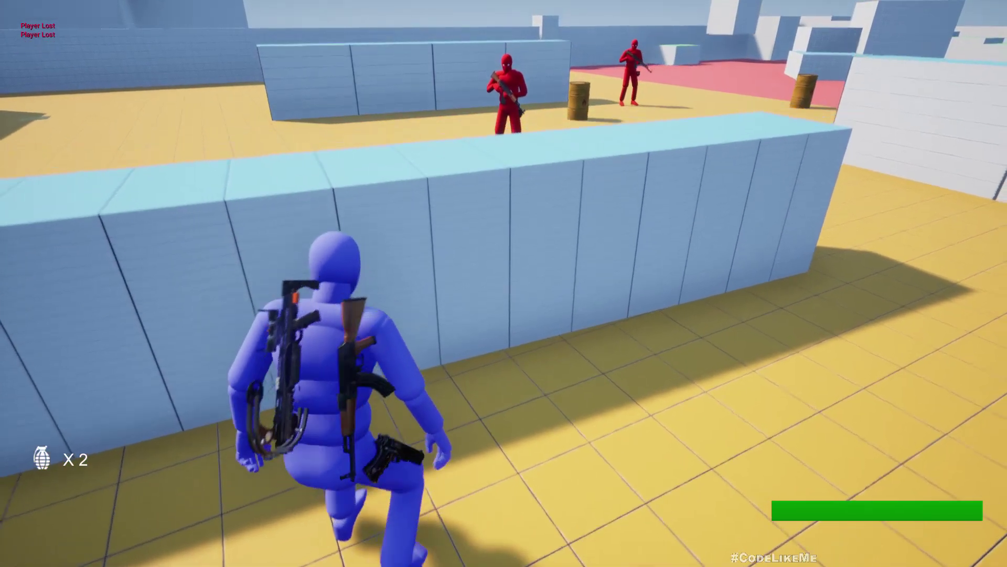
key("q")
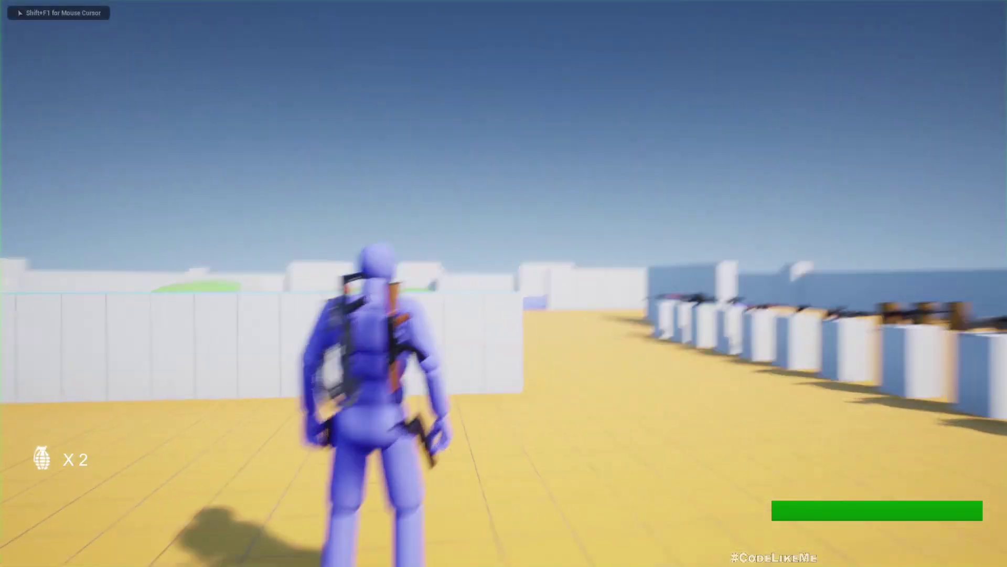
key("w")
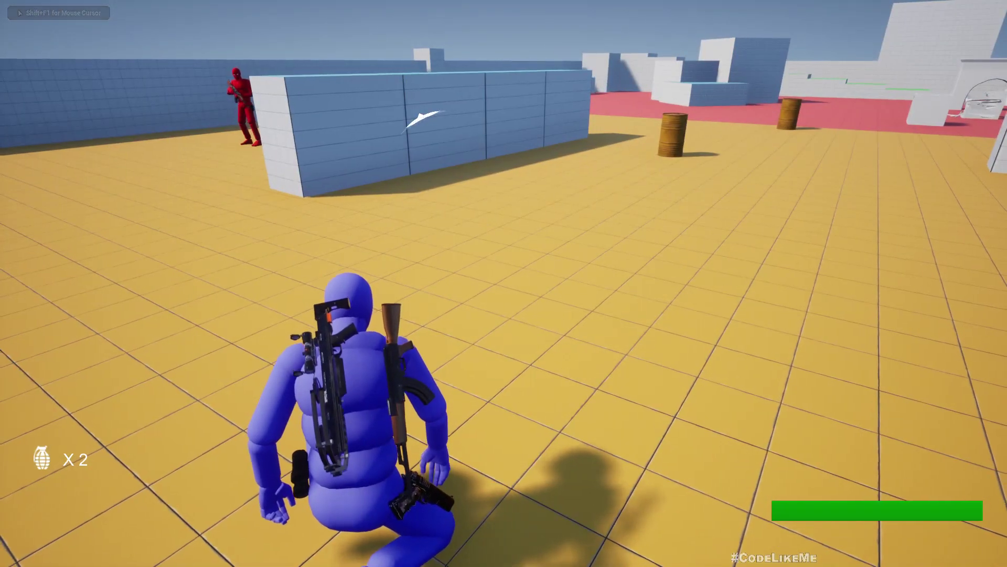
key("w")
key("Escape")
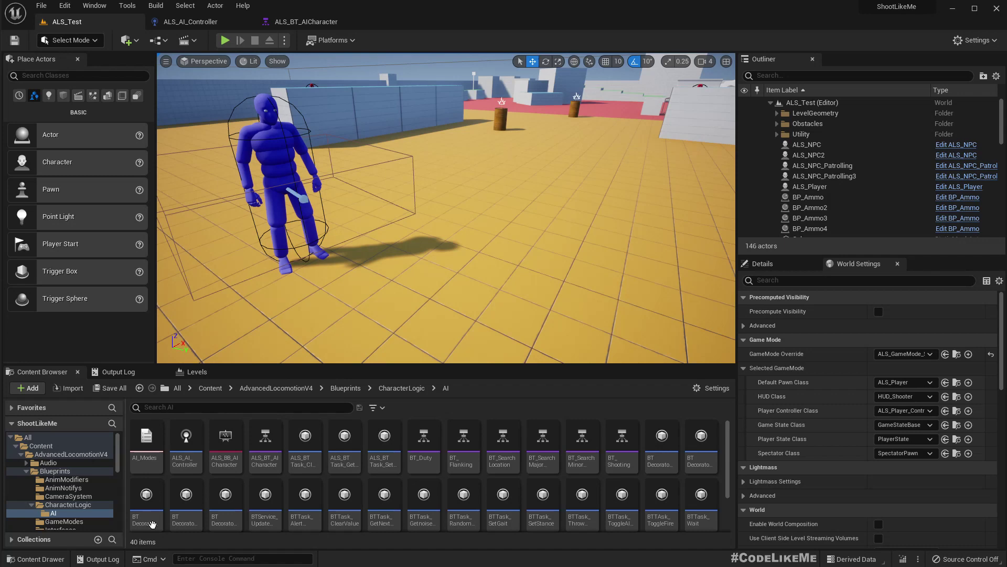
- Browse the ALS_BT_AICharacter behavior tree, selecting the SetFocus task in the detection branch
left_click(290, 23)
scroll(528, 357, "down", 1)
scroll(367, 367, "down", 2)
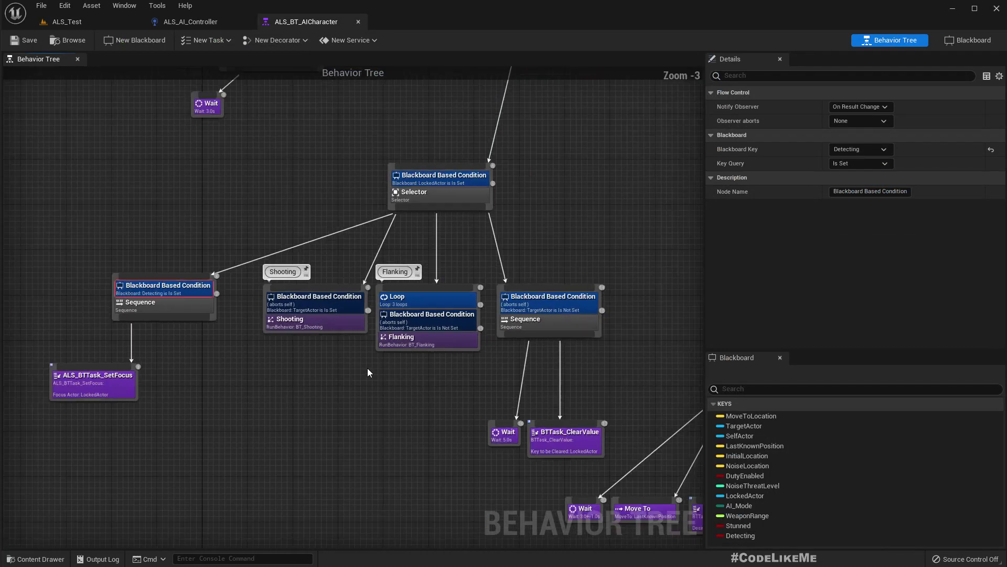
right_click_drag(569, 346, 415, 344)
scroll(363, 342, "down", 2)
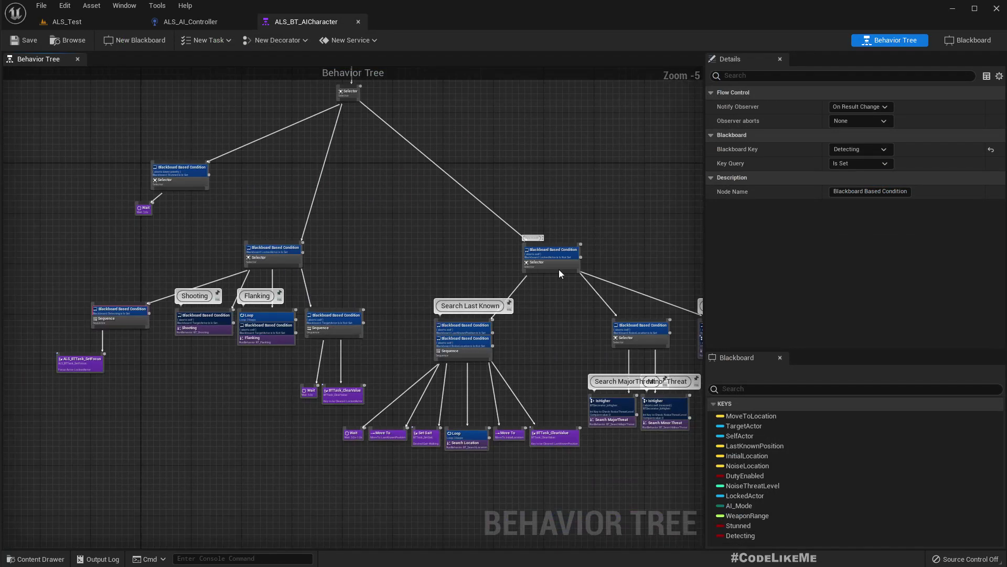
scroll(433, 306, "up", 2)
mouse_move(350, 367)
right_mouse_down()
mouse_move(453, 299)
mouse_move(547, 289)
mouse_move(602, 413)
mouse_move(616, 402)
mouse_move(308, 326)
mouse_move(191, 326)
mouse_move(528, 283)
right_mouse_up()
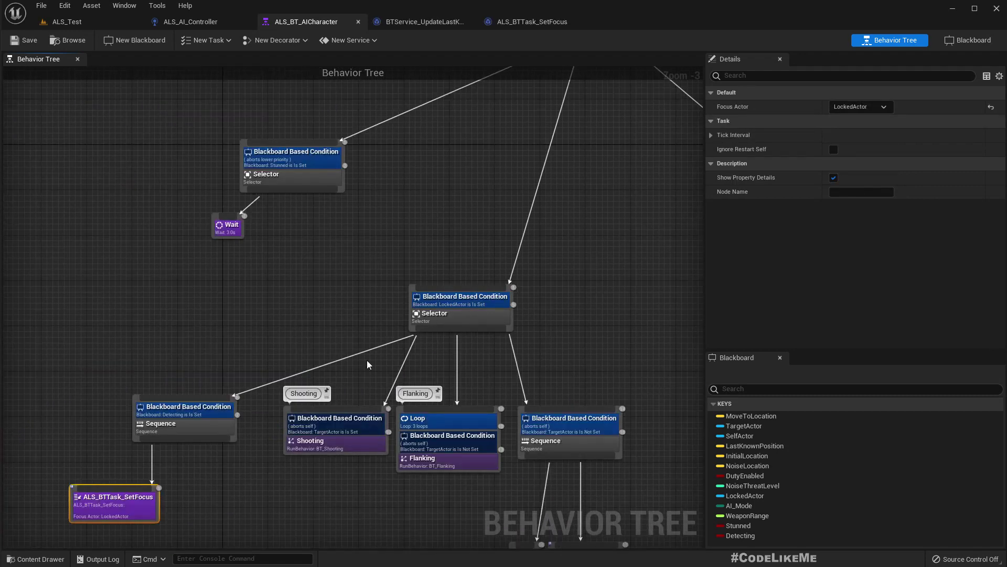
right_click_drag(537, 303, 393, 230)
scroll(551, 336, "up", 2)
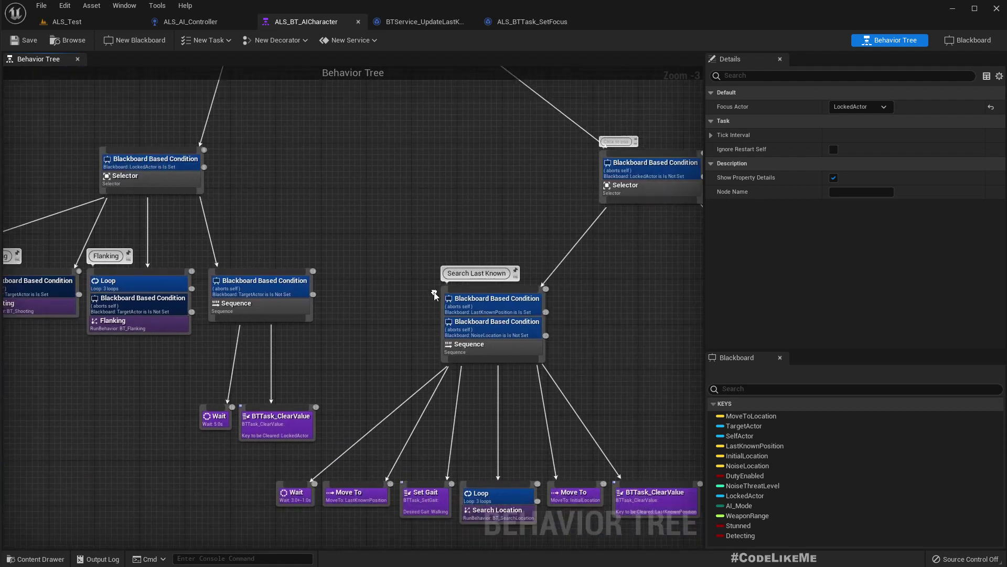
scroll(535, 314, "up", 1)
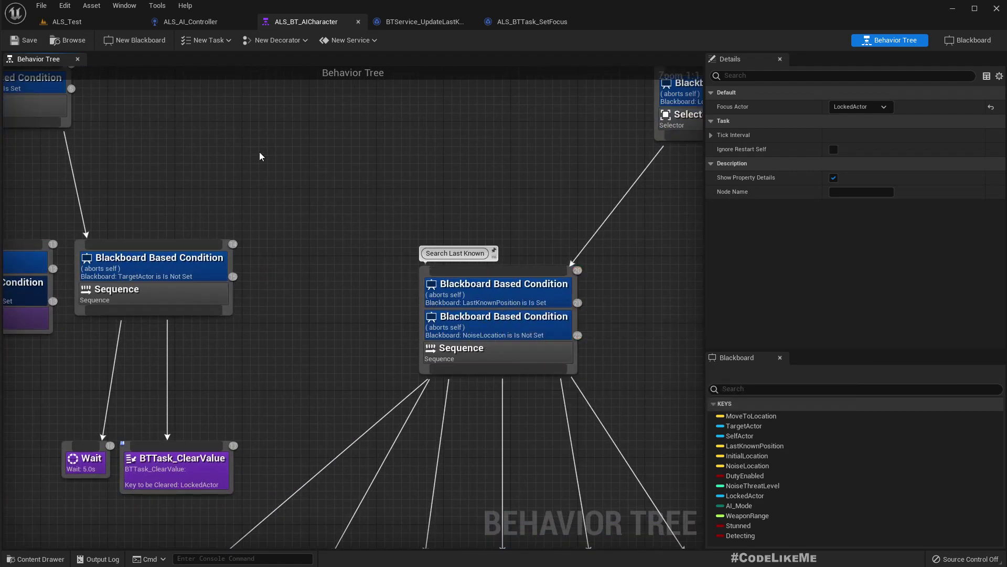
right_click_drag(251, 160, 301, 176)
right_click_drag(577, 329, 621, 342)
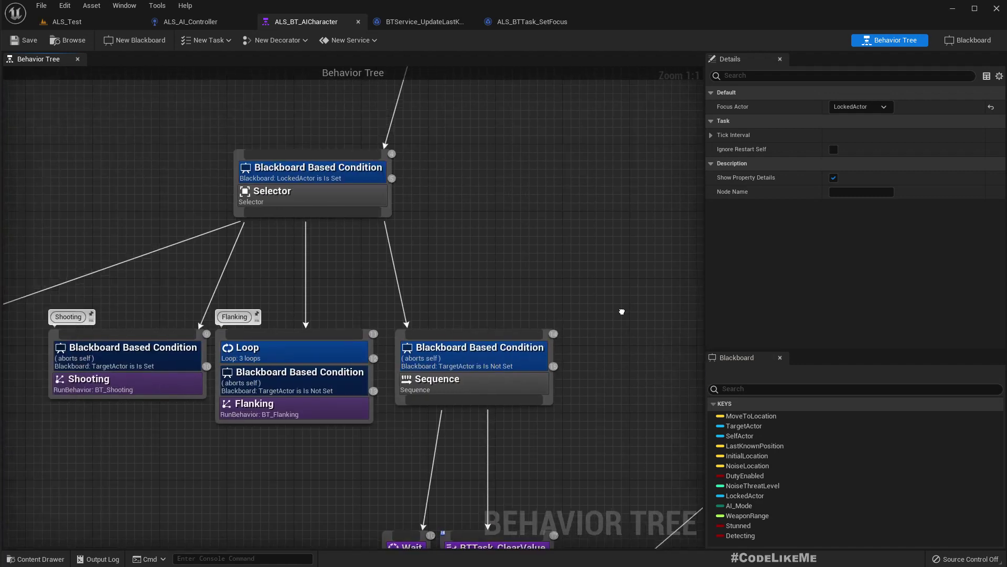
- Open the BT_Shooting subtree and the UpdateLastKnownPosition service's event graph
double_click(235, 395)
right_click_drag(221, 429, 426, 349)
left_click(499, 173)
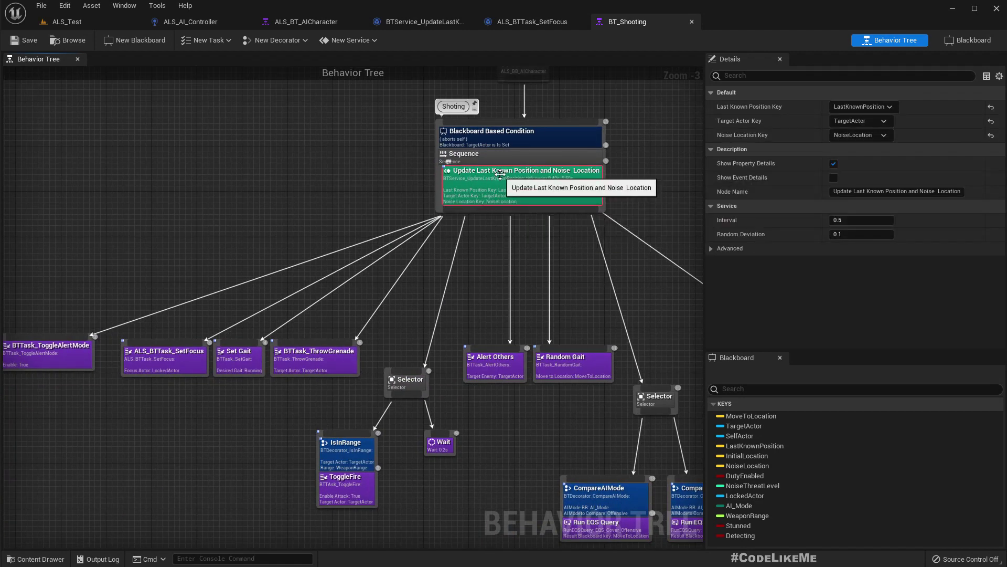
left_click(414, 23)
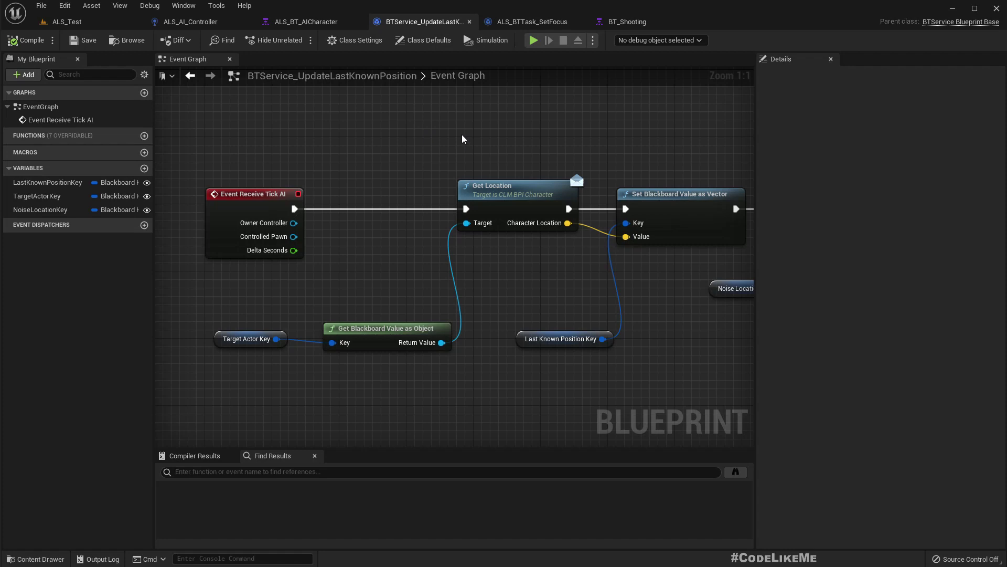
- Back in the Player Detection graph, move the Detecting name node aside to expose the lost branch
left_click(190, 22)
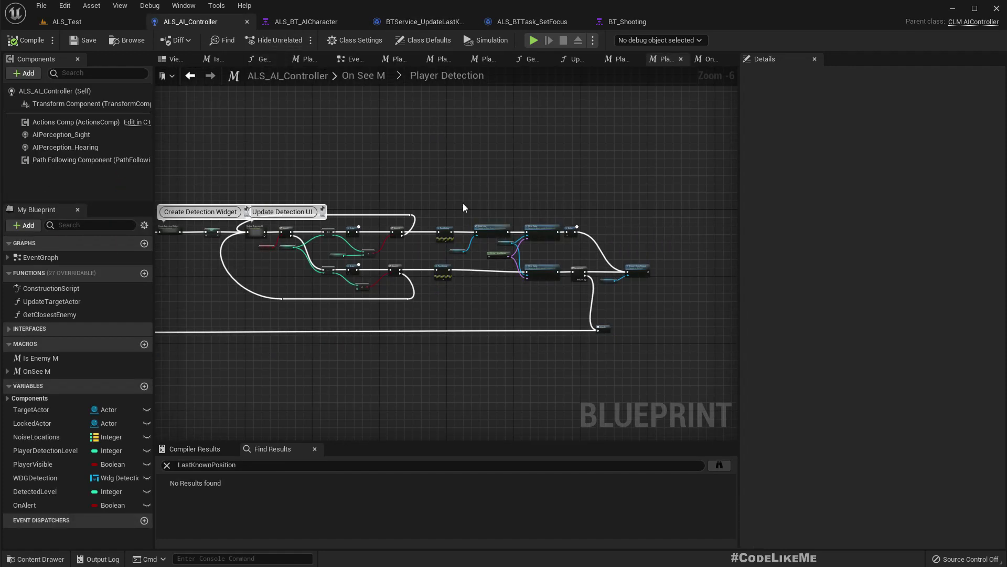
scroll(472, 237, "up", 5)
mouse_move(488, 300)
right_mouse_down()
mouse_move(280, 287)
mouse_move(246, 257)
right_mouse_up()
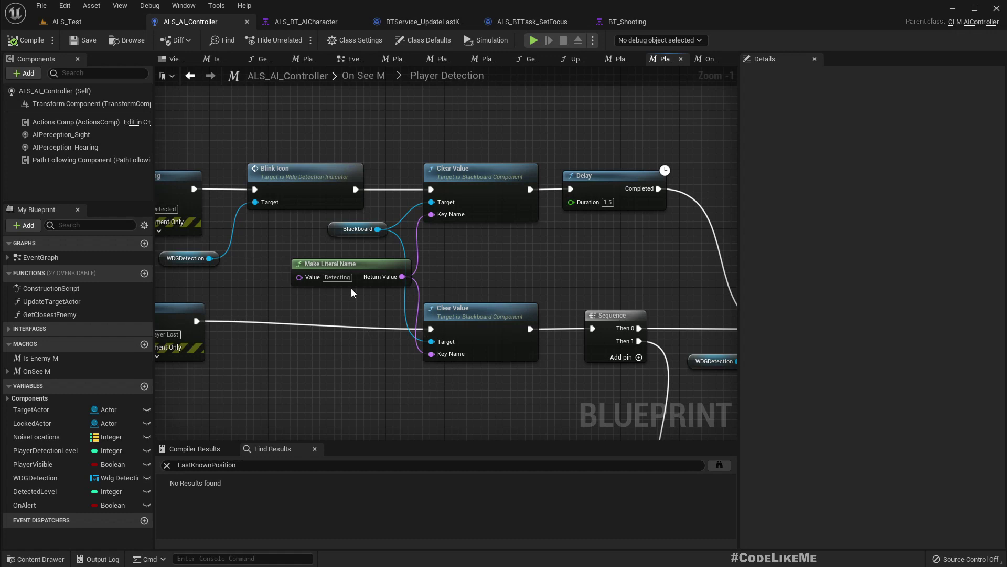
mouse_move(323, 264)
left_mouse_down()
mouse_move(279, 301)
mouse_move(313, 278)
left_mouse_up()
right_click_drag(475, 259, 579, 243)
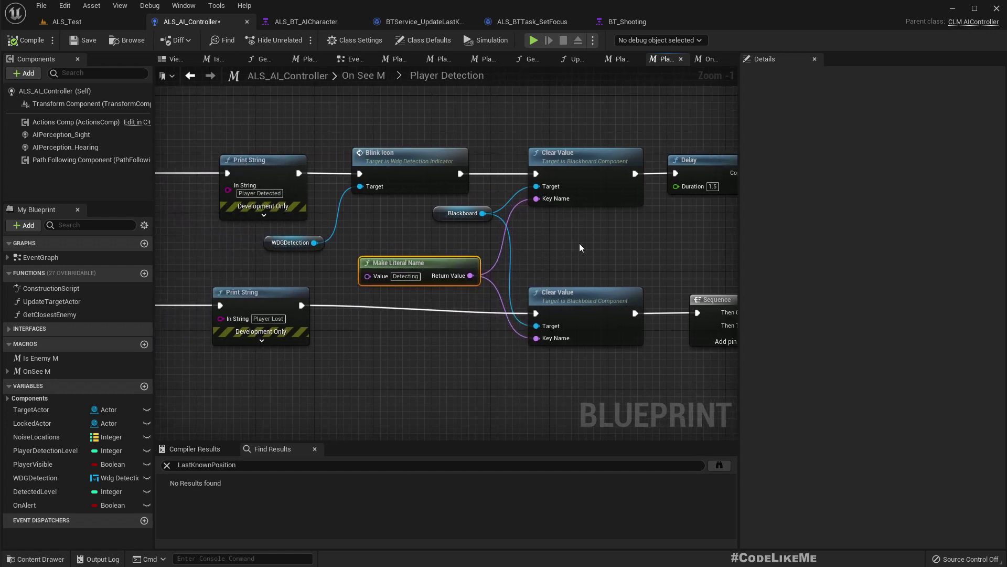
scroll(579, 247, "down", 2)
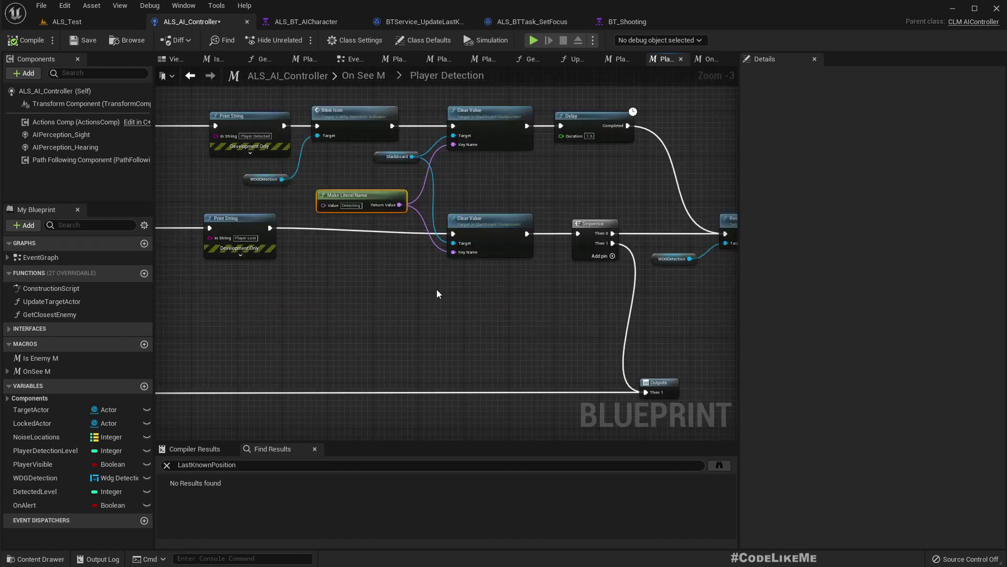
scroll(442, 242, "up", 2)
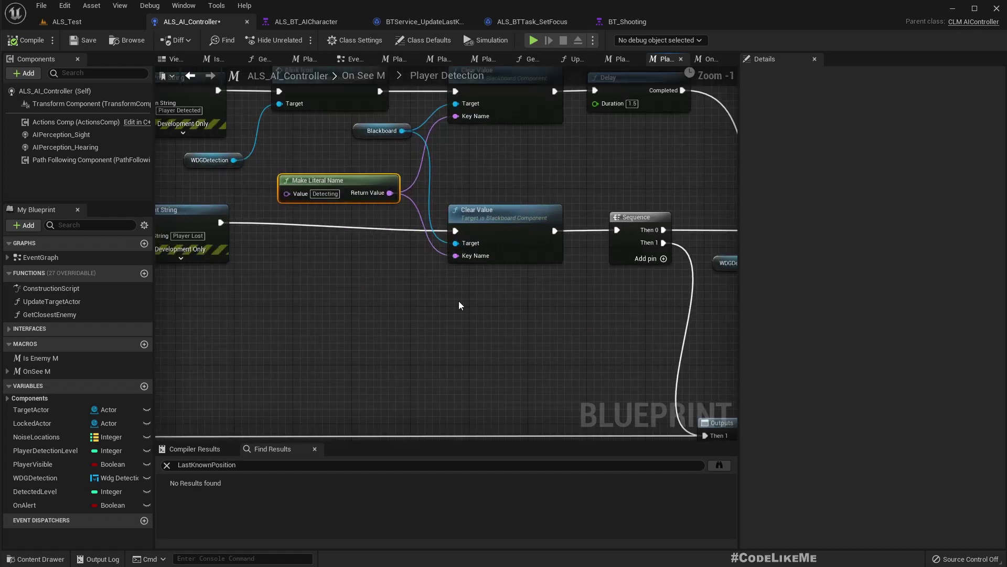
- Delete the lower Clear Value and wire the Player Lost print directly into the Sequence
left_click_drag(493, 287, 362, 199)
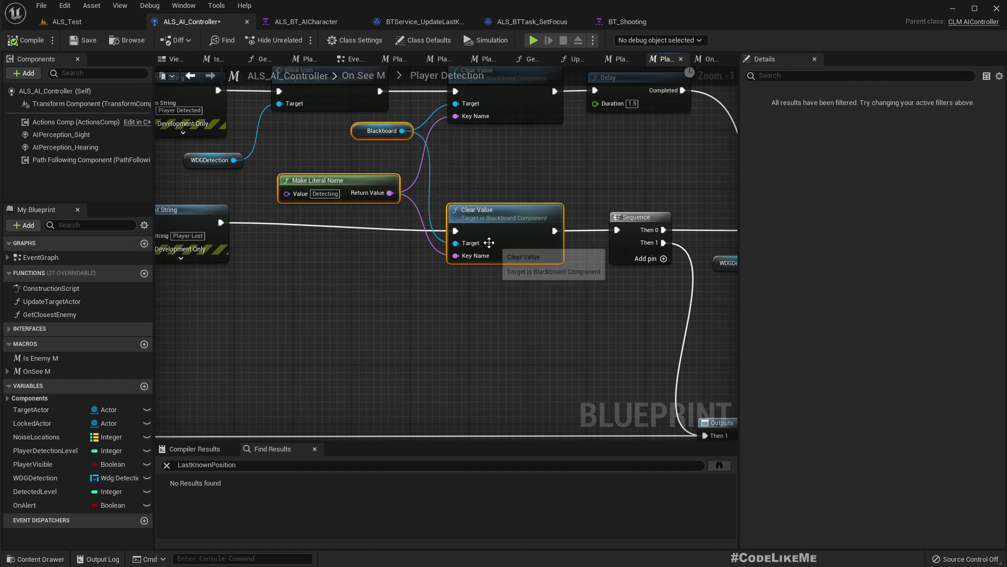
left_click(604, 294)
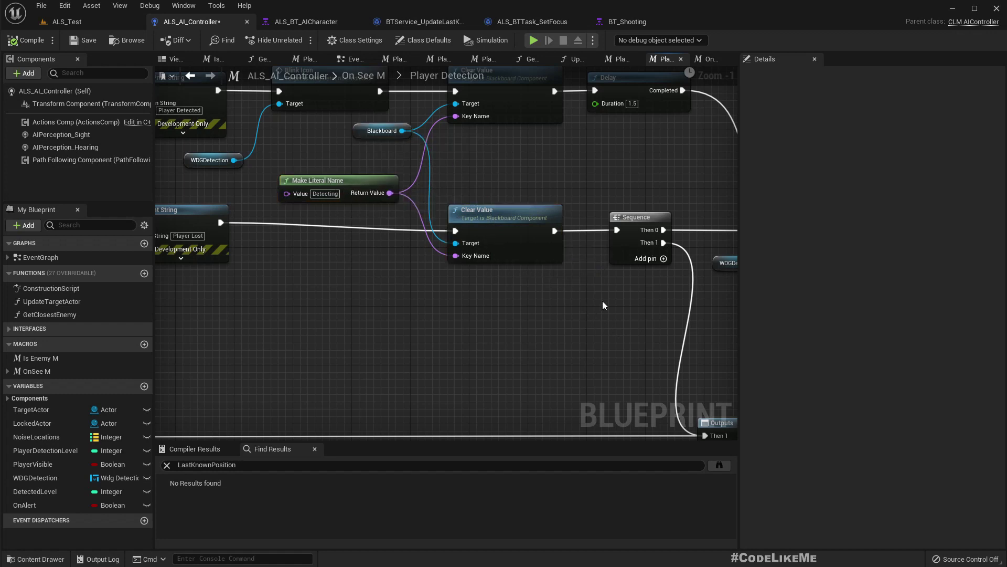
left_click(507, 219)
key("Delete")
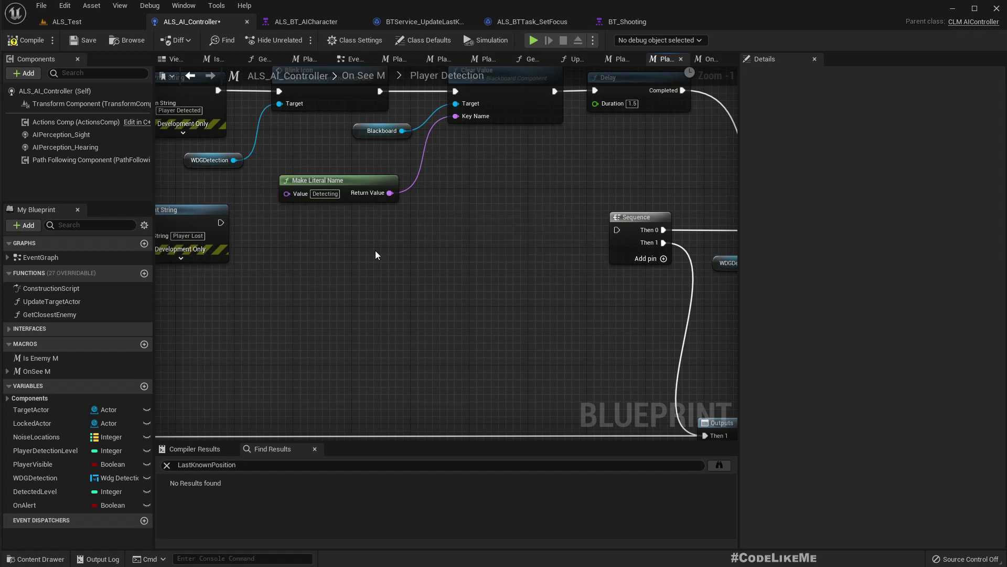
left_click_drag(221, 222, 617, 230)
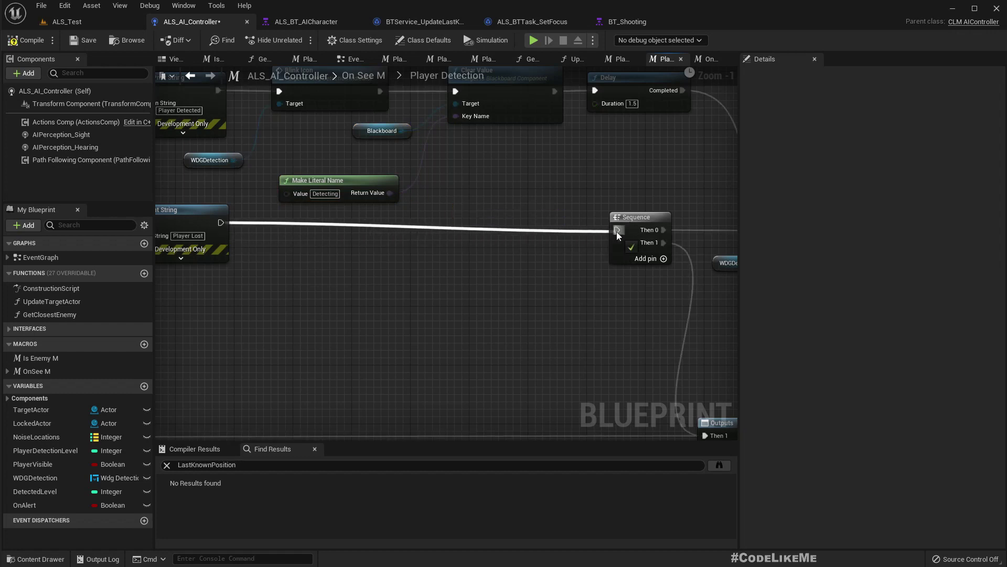
mouse_move(549, 300)
right_mouse_down()
mouse_move(322, 262)
mouse_move(421, 292)
right_mouse_up()
scroll(322, 272, "down", 1)
- Return to the On See M graph and trace the nodes leading to Update Target Actor
left_click(374, 81)
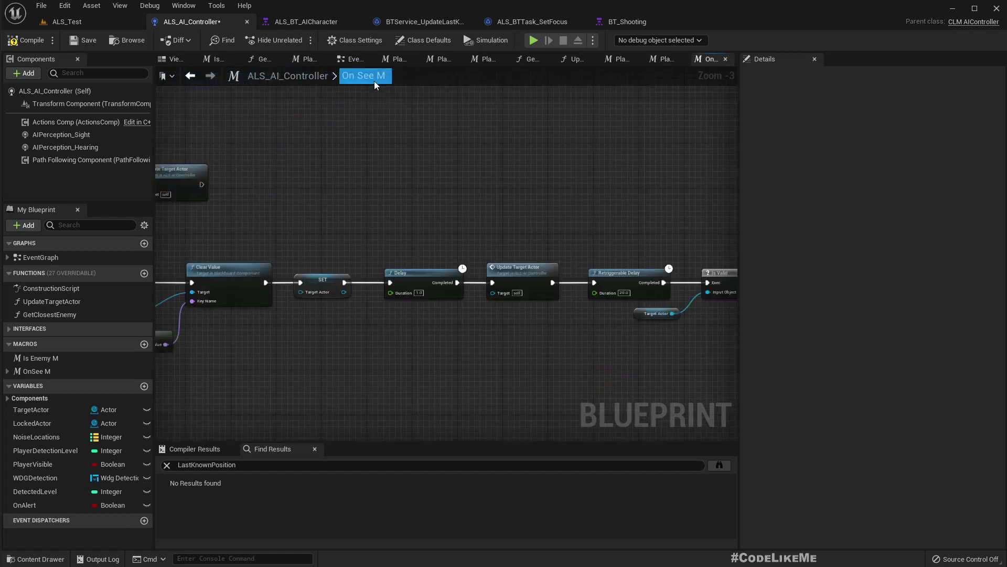
scroll(503, 307, "up", 2)
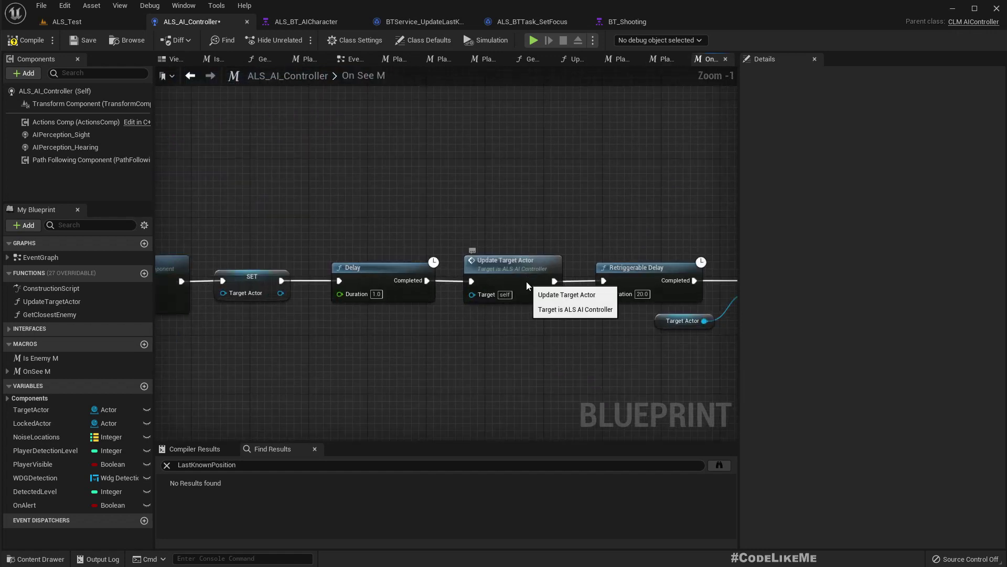
left_click(525, 282)
right_click_drag(524, 367, 831, 353)
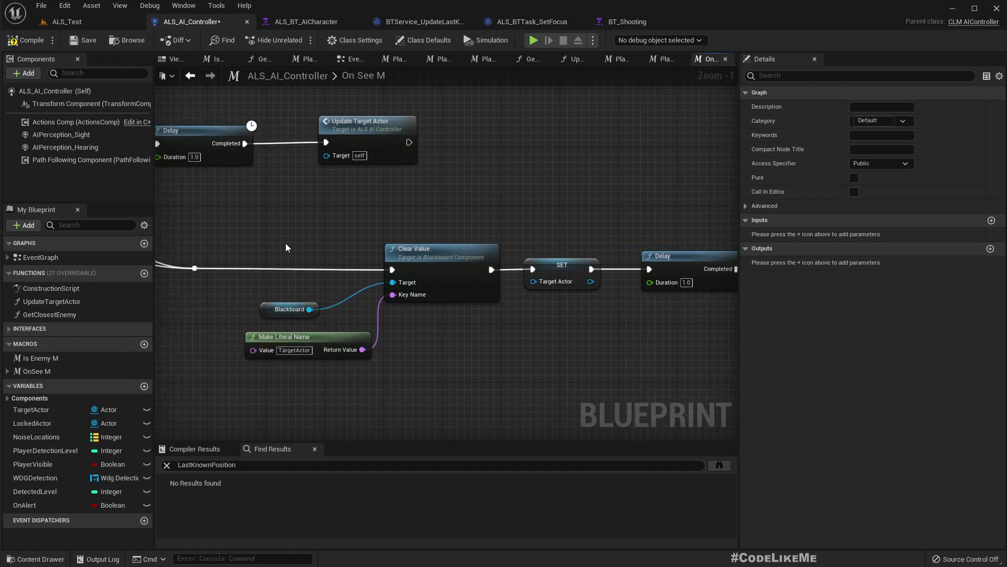
left_click_drag(286, 247, 427, 372)
mouse_move(561, 341)
right_mouse_down()
mouse_move(281, 329)
mouse_move(298, 327)
right_mouse_up()
mouse_move(553, 253)
right_click_drag(506, 324, 666, 331)
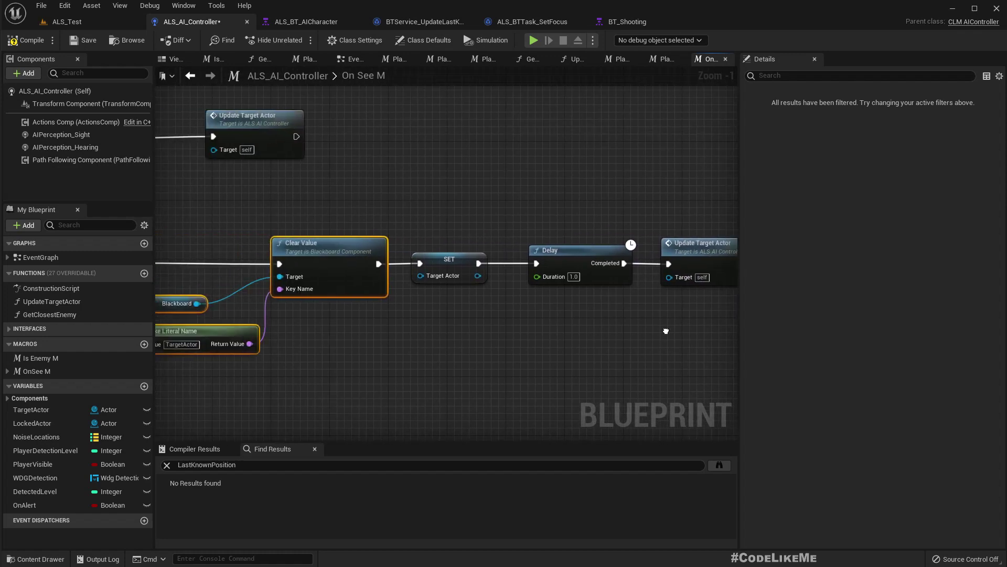
- Open the Update Target Actor function and inspect its SET and Is Valid nodes
double_click(684, 253)
mouse_move(475, 386)
right_mouse_down()
mouse_move(275, 337)
mouse_move(300, 337)
right_mouse_up()
right_click_drag(517, 357, 806, 342)
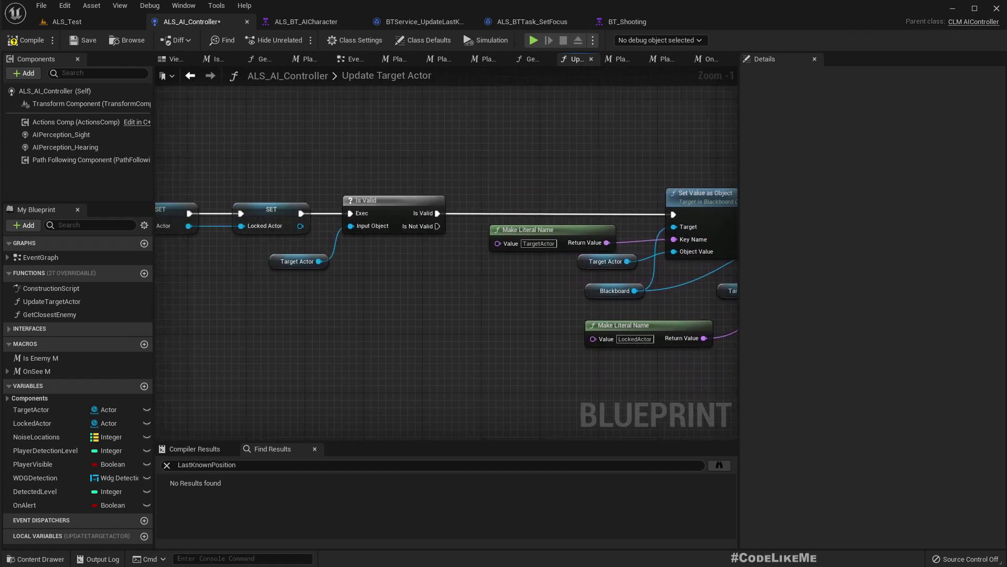
right_click_drag(254, 341, 407, 336)
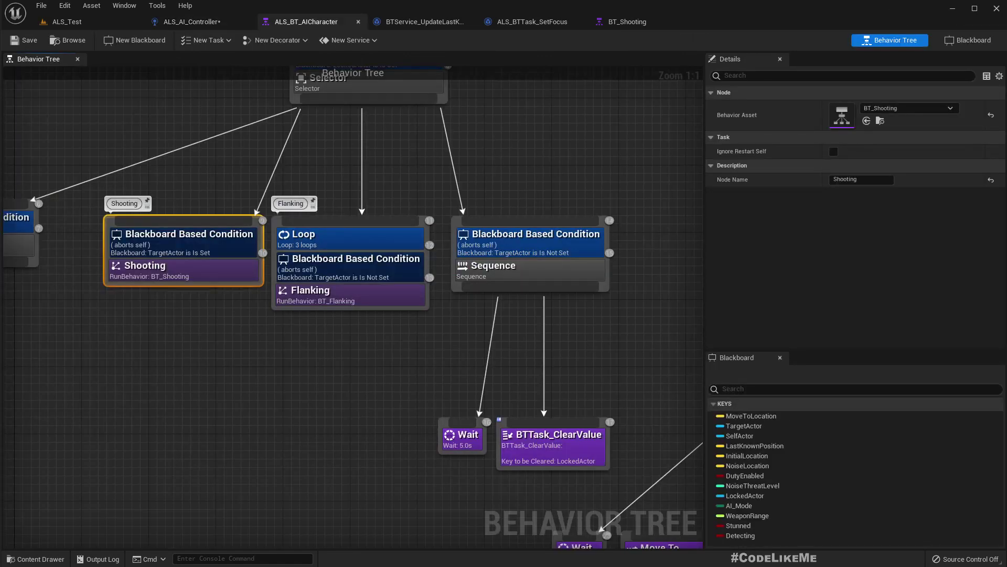
scroll(515, 423, "down", 3)
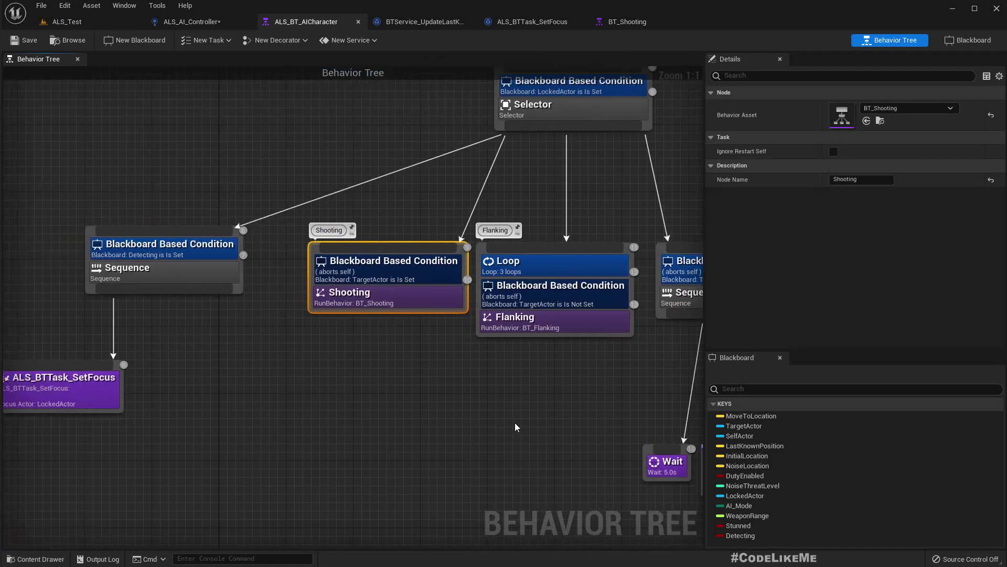
scroll(515, 423, "up", 1)
scroll(409, 288, "up", 1)
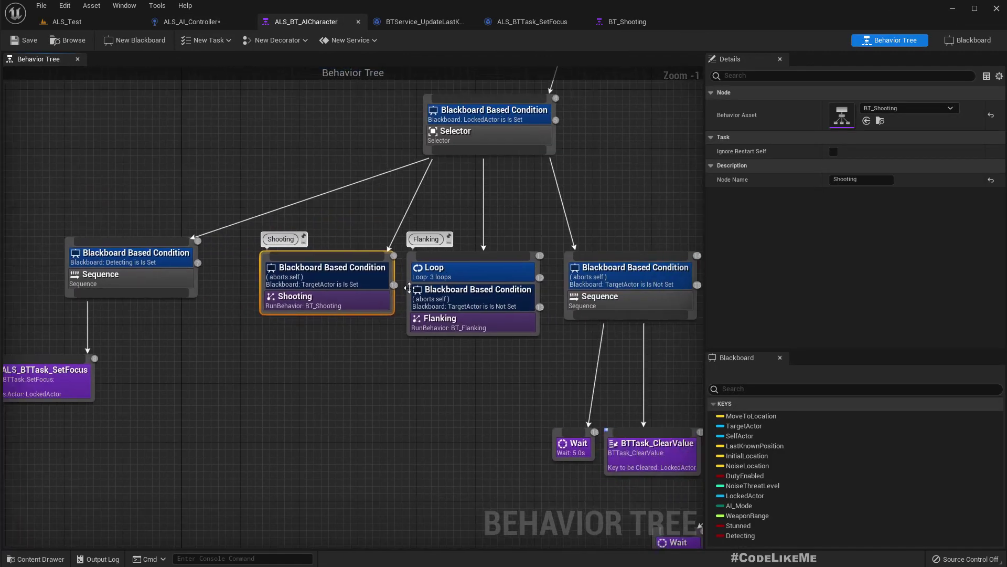
left_click(192, 22)
mouse_move(556, 391)
right_mouse_down()
mouse_move(265, 331)
mouse_move(607, 364)
mouse_move(628, 385)
right_mouse_up()
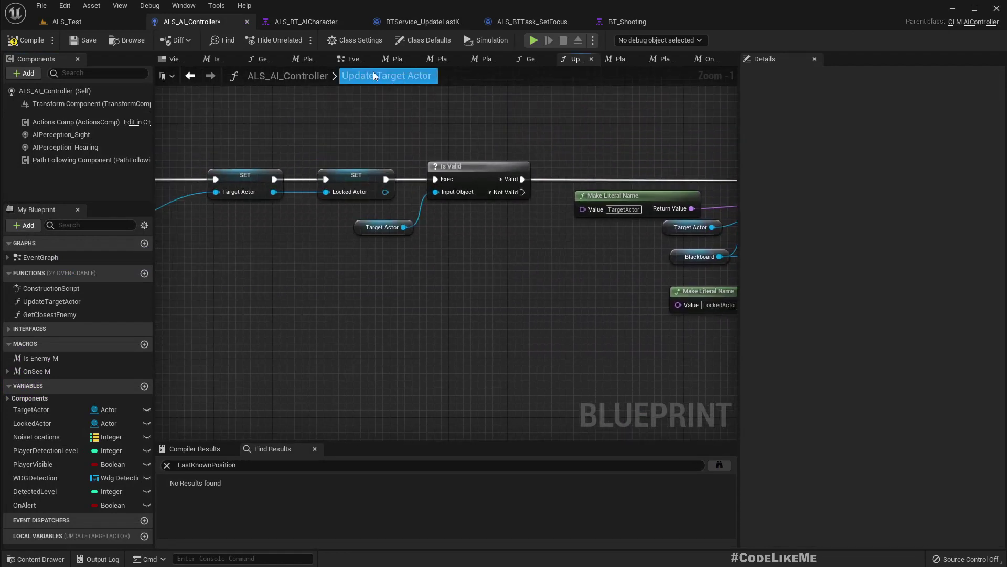
left_click(336, 21)
right_click_drag(552, 411, 373, 322)
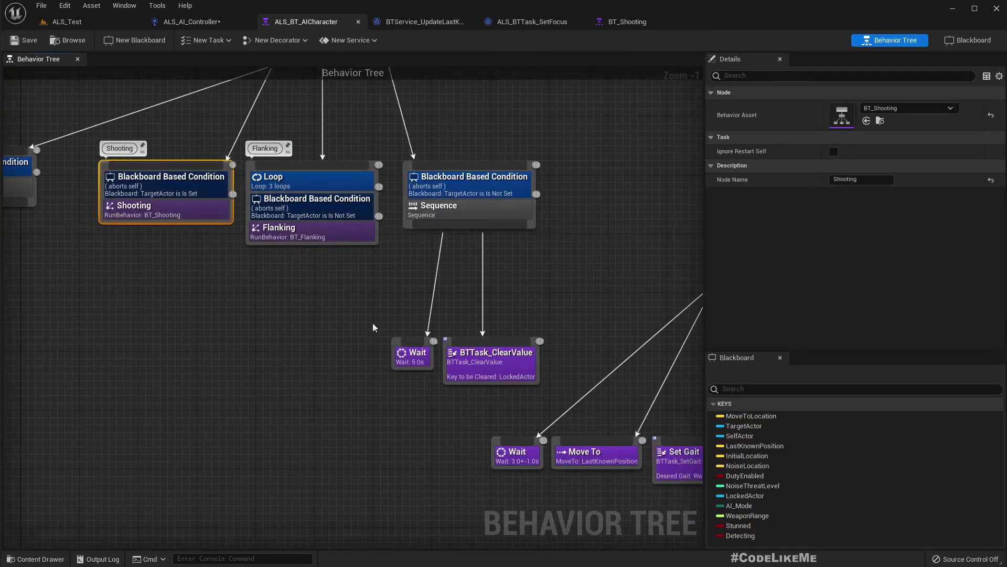
left_click_drag(352, 330, 549, 405)
mouse_move(279, 345)
right_mouse_down()
mouse_move(379, 402)
mouse_move(314, 336)
mouse_move(410, 355)
mouse_move(442, 350)
right_mouse_up()
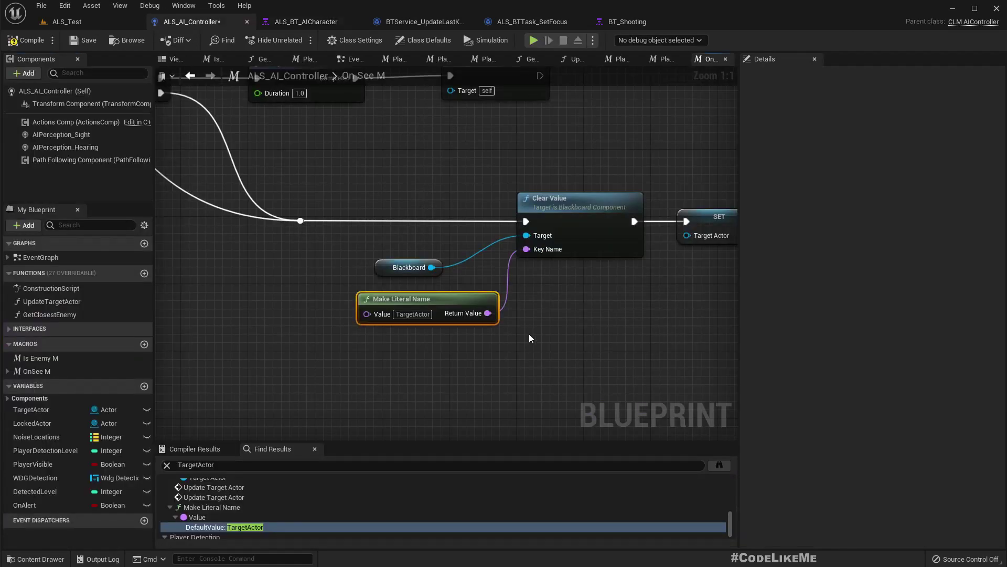
right_click_drag(530, 336, 514, 372)
left_click(347, 310)
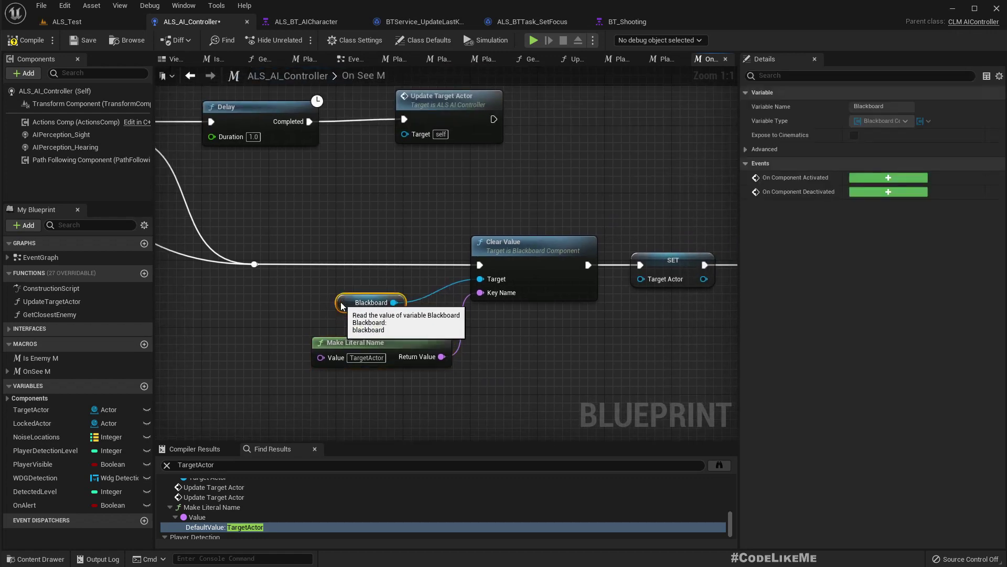
scroll(552, 370, "down", 1)
scroll(553, 366, "down", 3)
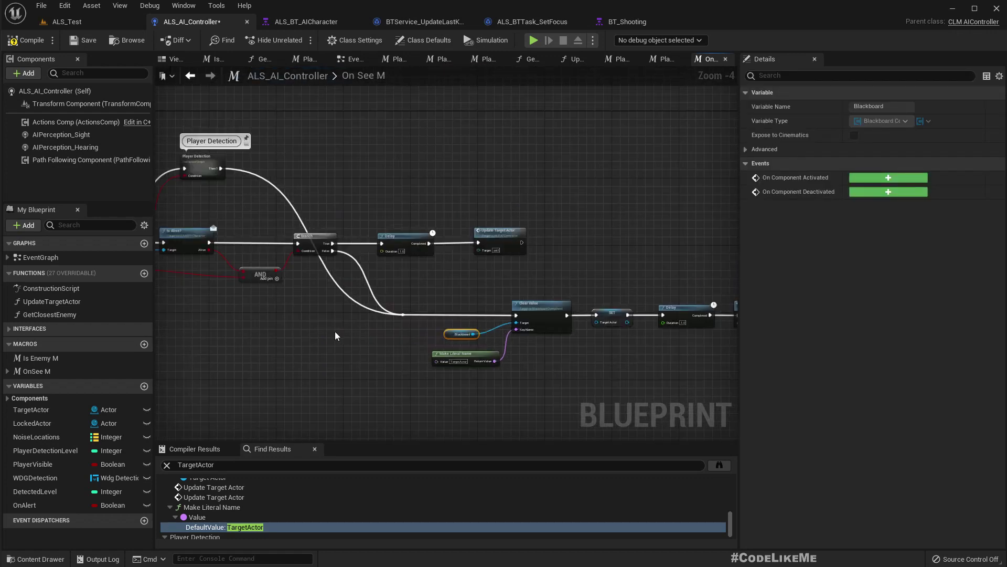
right_click_drag(334, 331, 368, 332)
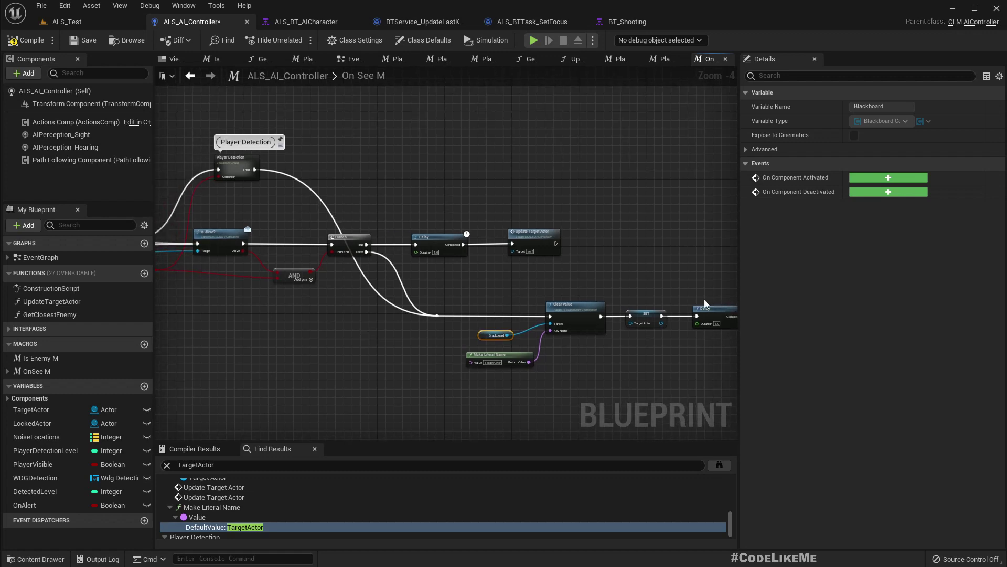
left_click(300, 22)
- Add a new Selector node as a child of the root Selector
scroll(374, 327, "up", 2)
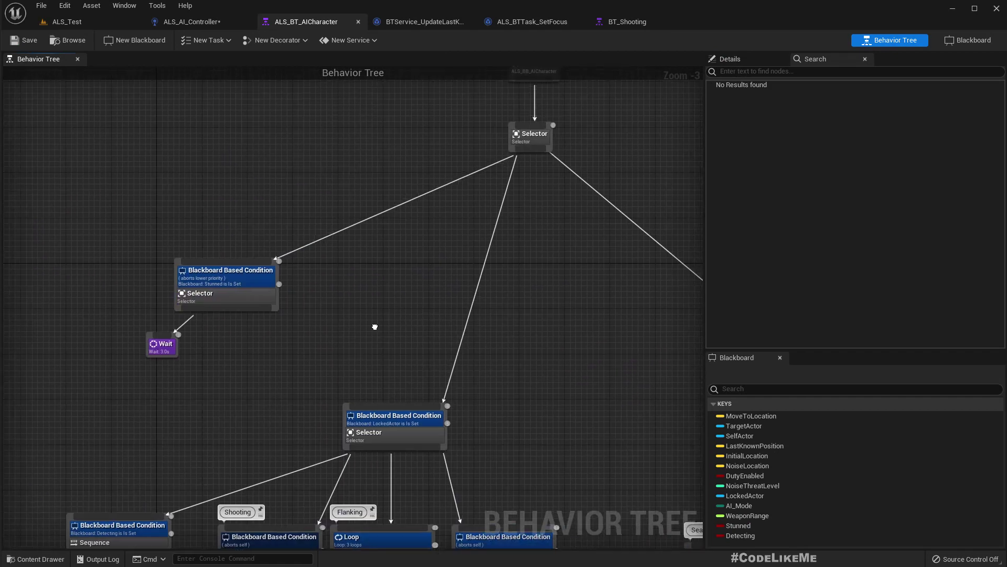
left_click_drag(529, 152, 300, 380)
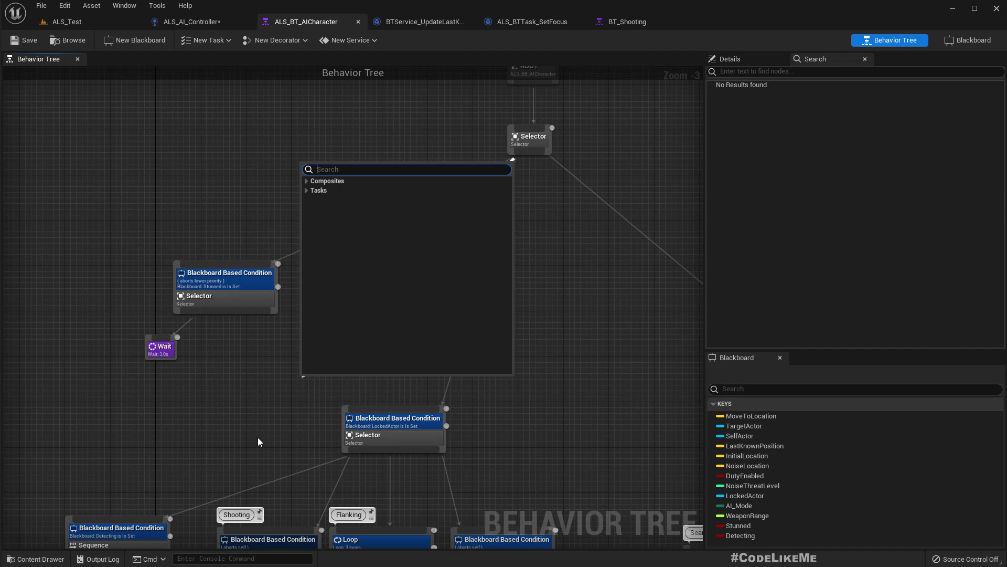
type("se")
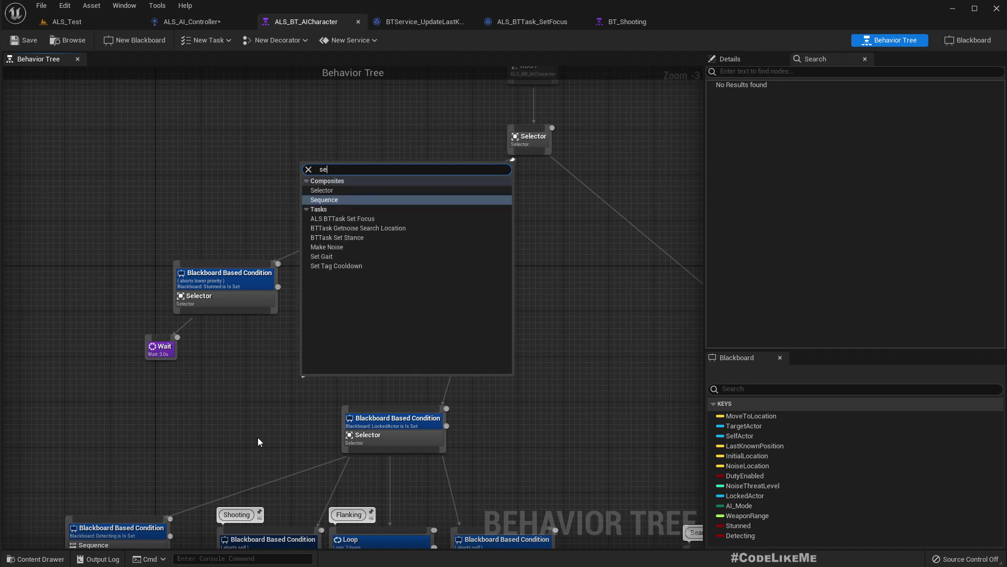
left_click(258, 442)
mouse_move(259, 442)
right_mouse_down()
mouse_move(389, 361)
mouse_move(430, 317)
right_mouse_up()
right_click_drag(290, 288, 134, 435)
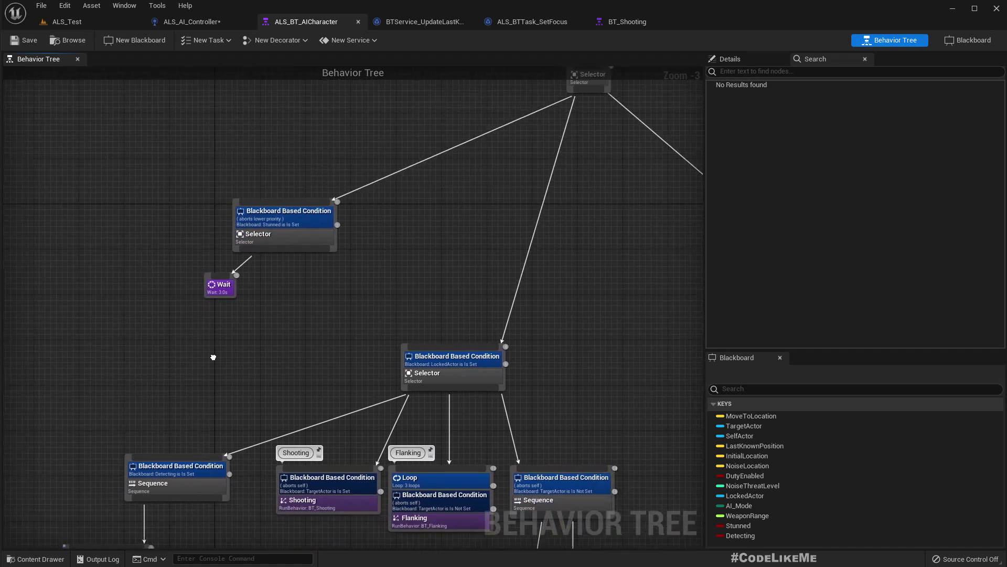
left_click_drag(519, 163, 263, 401)
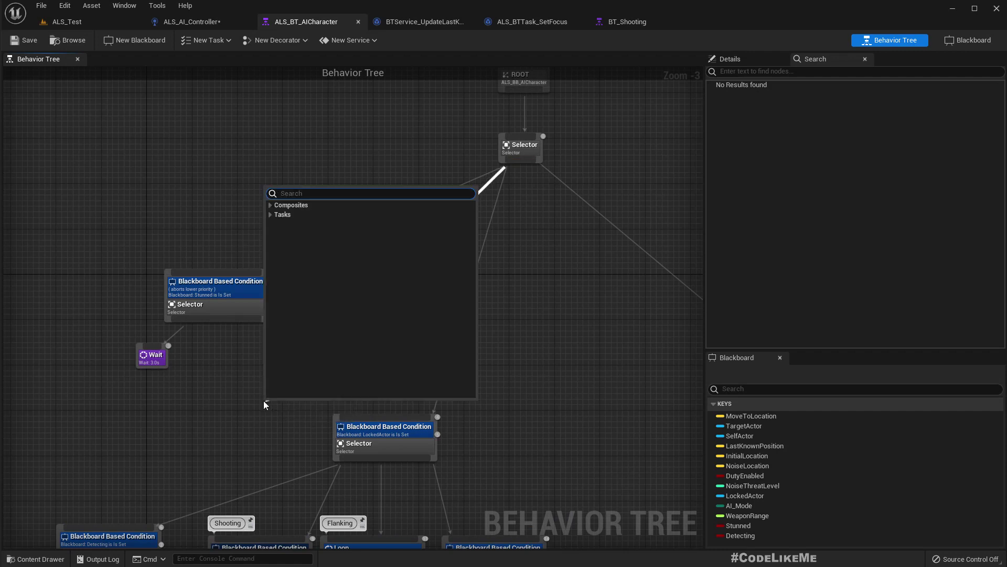
type("sele")
key("Return")
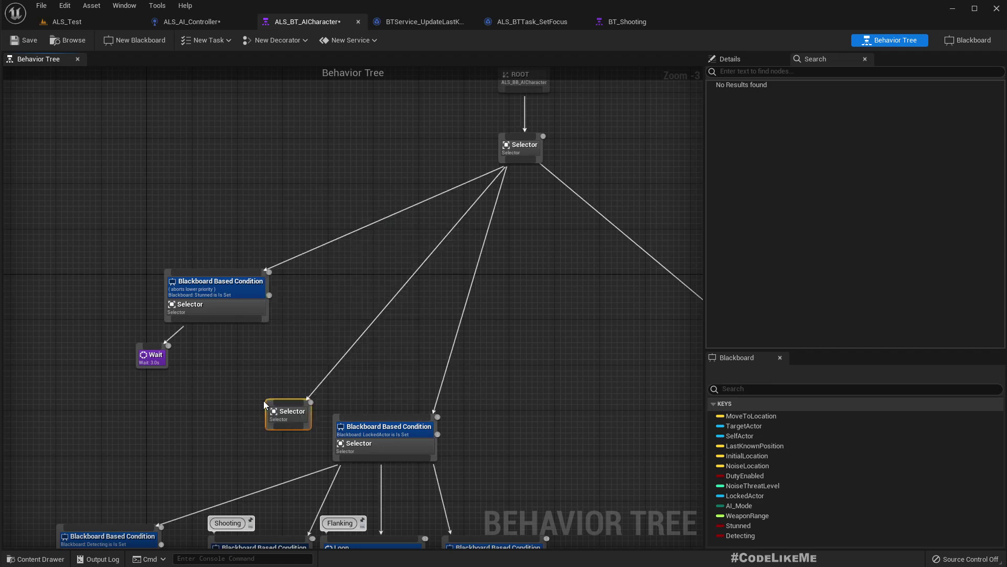
- Move the Detecting decorator onto the new Selector and make the SetFocus Sequence its child
right_click_drag(263, 401, 318, 313)
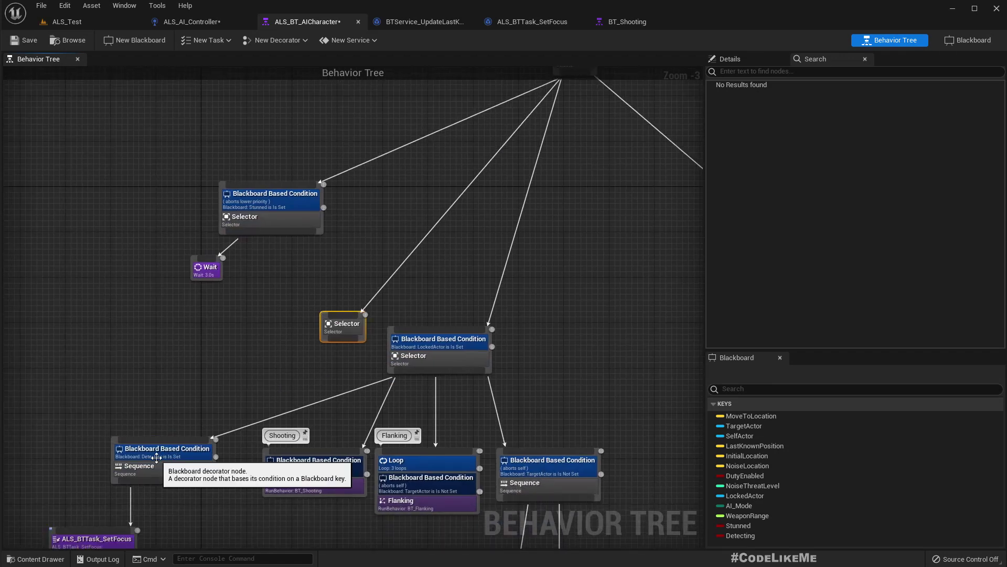
left_click(157, 460)
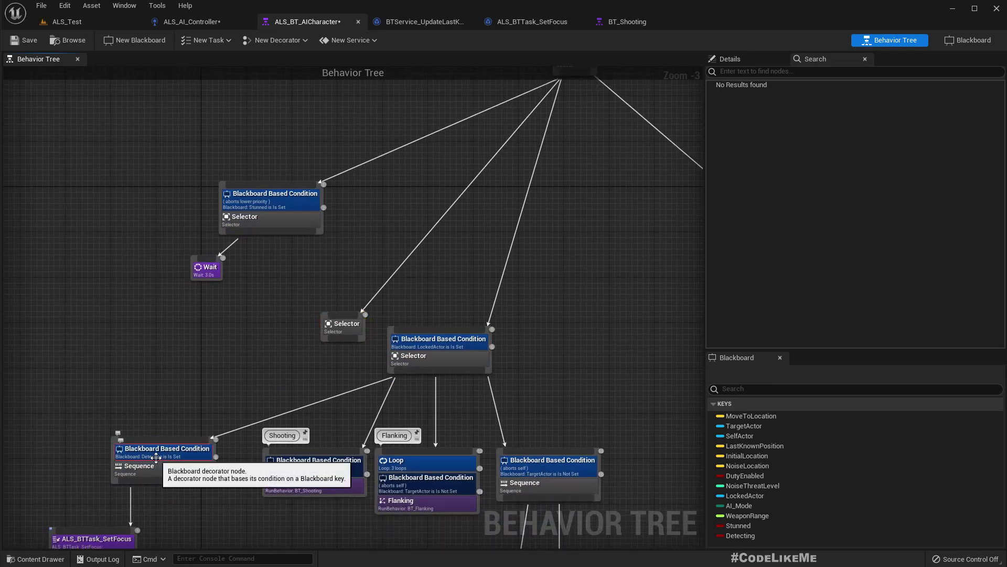
left_click_drag(156, 458, 293, 370)
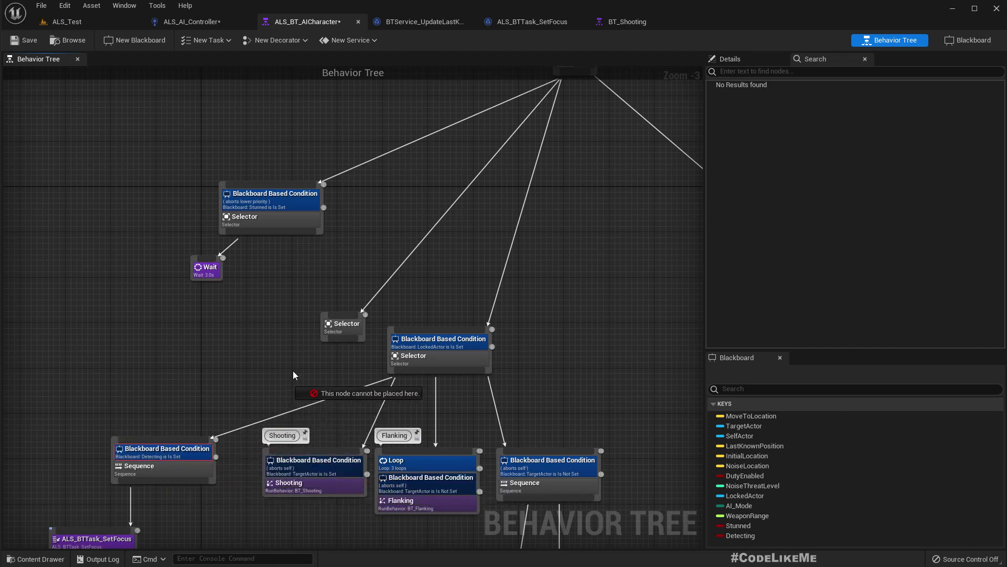
mouse_move(292, 370)
left_mouse_down()
mouse_move(339, 326)
mouse_move(261, 321)
mouse_move(129, 441)
left_mouse_up()
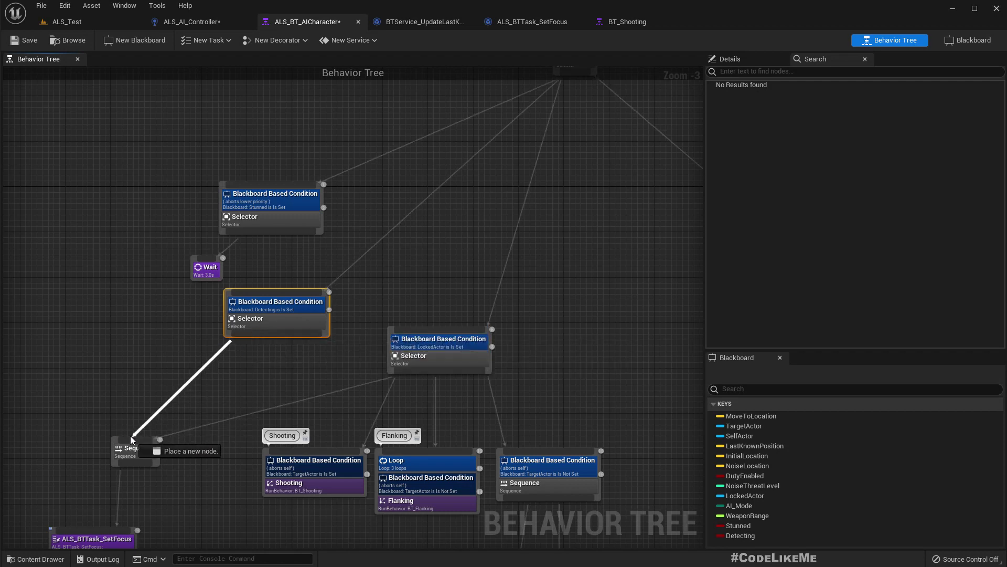
right_click_drag(186, 421, 291, 341)
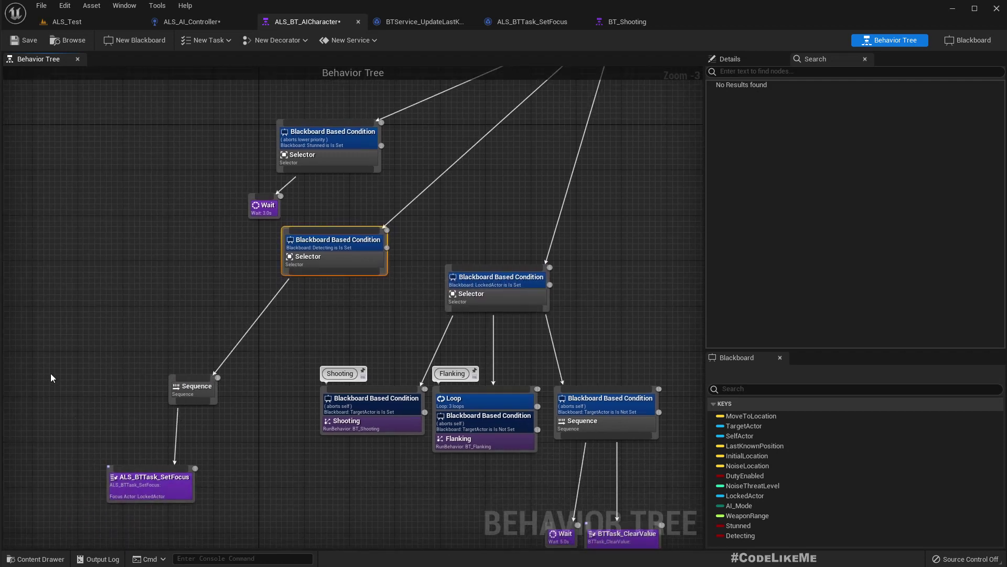
- Set the SetFocus task's Focus Actor key to TargetActor
left_click(168, 487)
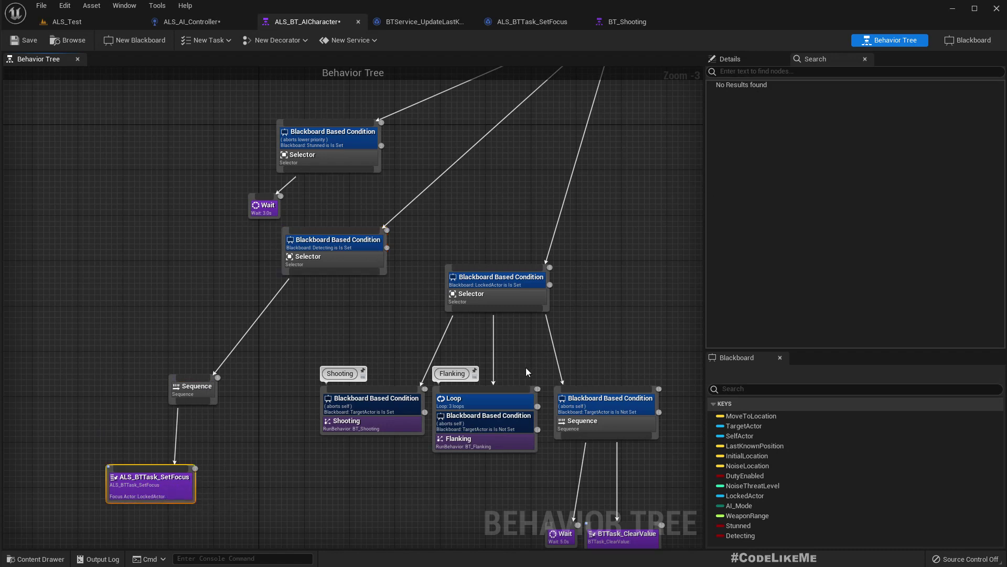
left_click(731, 61)
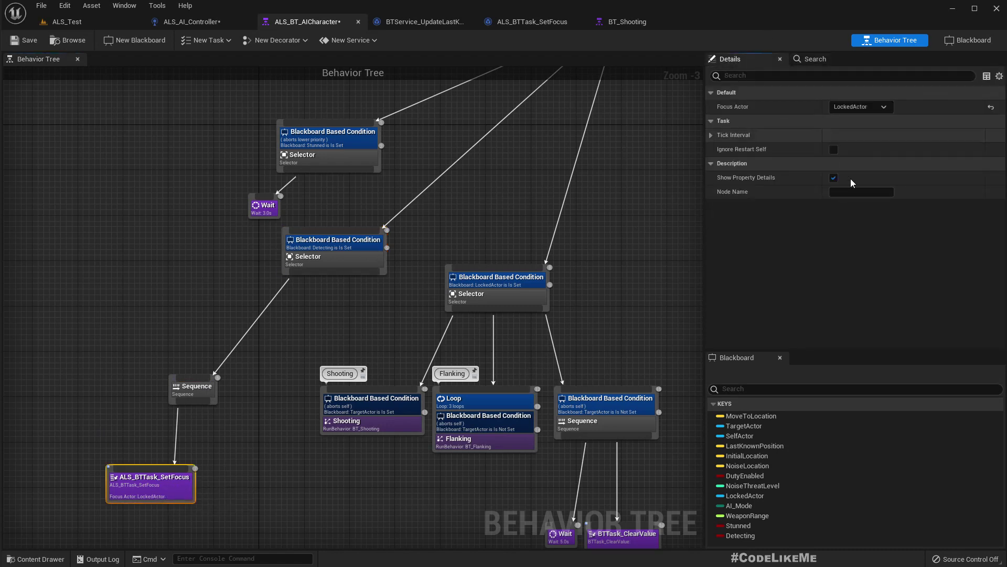
left_click(860, 107)
left_click(859, 135)
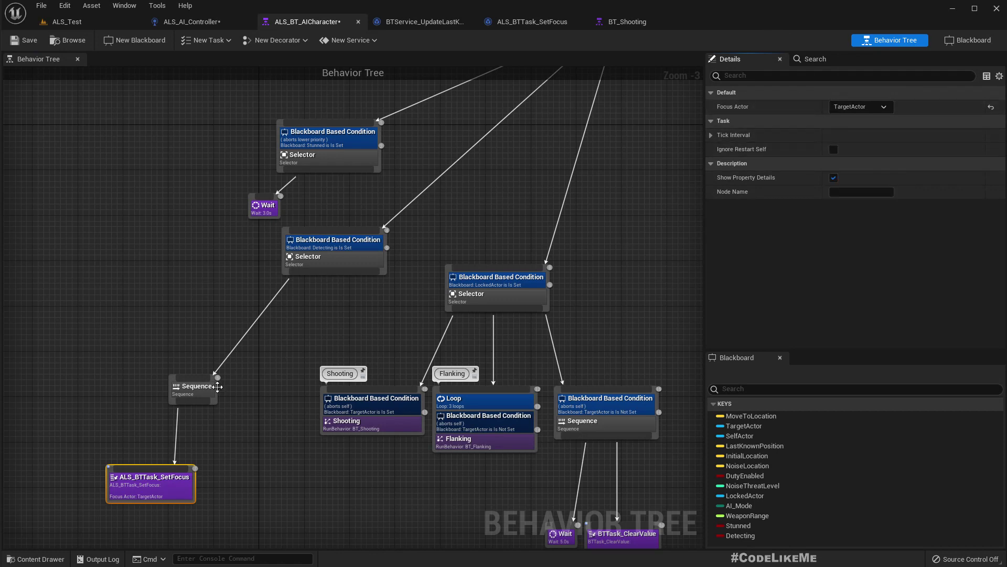
- Add a Blackboard decorator to SetFocus with Blackboard Key TargetActor
right_click(182, 386)
right_click(126, 432)
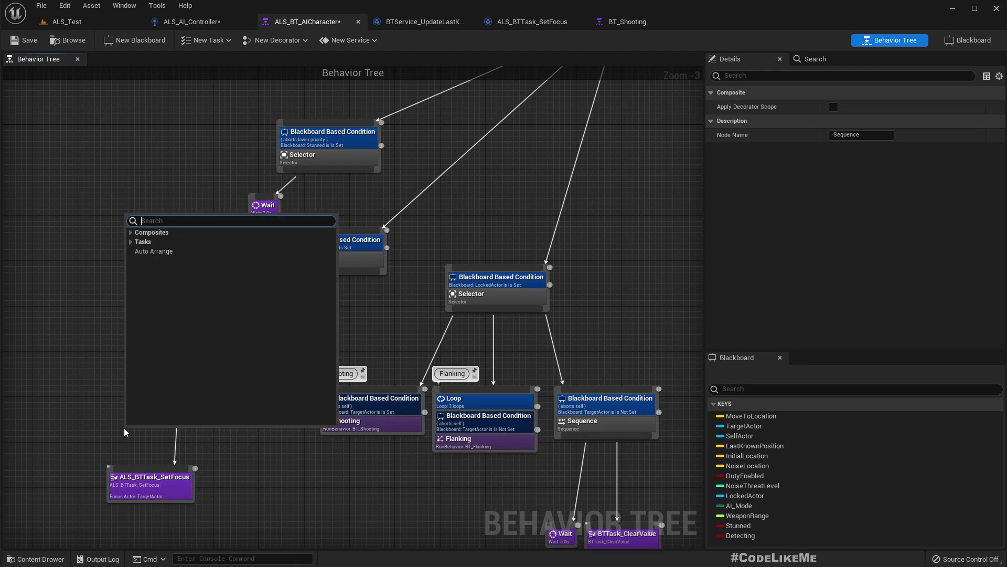
right_click(148, 467)
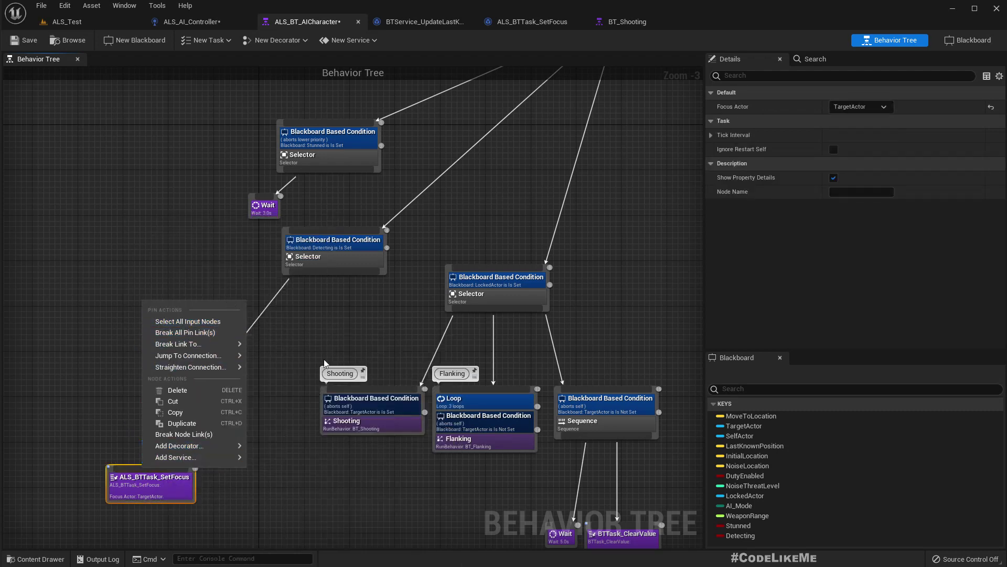
mouse_move(189, 446)
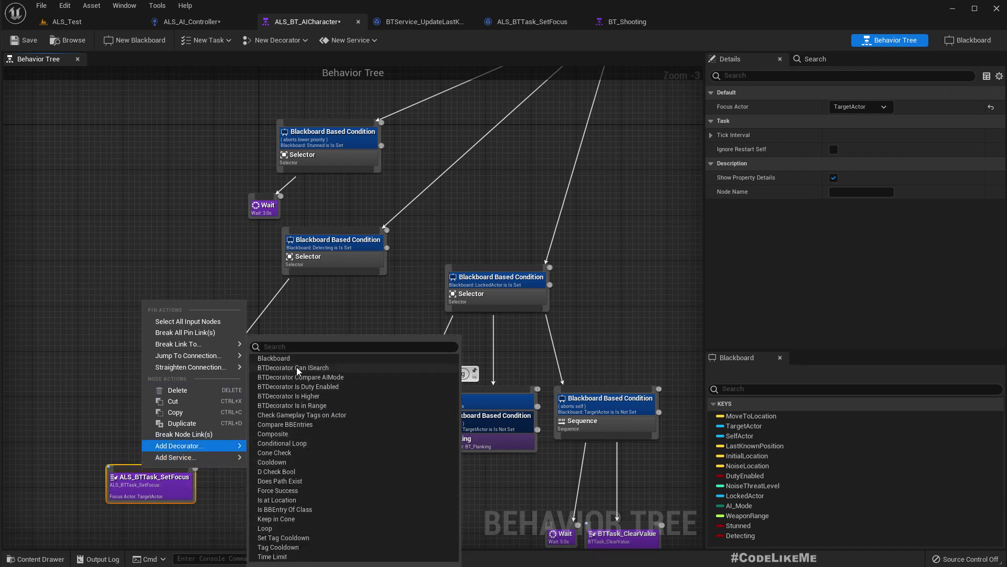
left_click(280, 358)
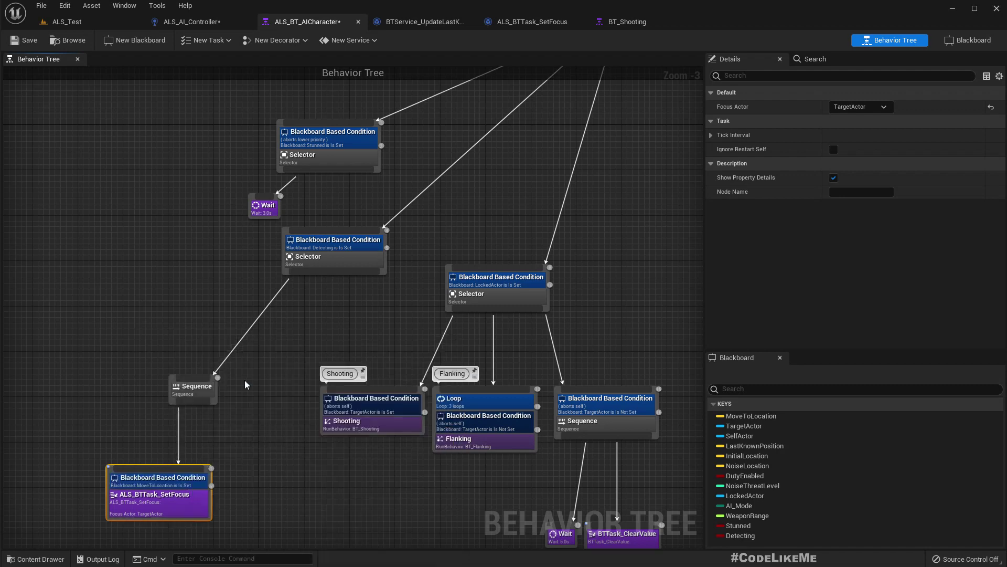
left_click(177, 478)
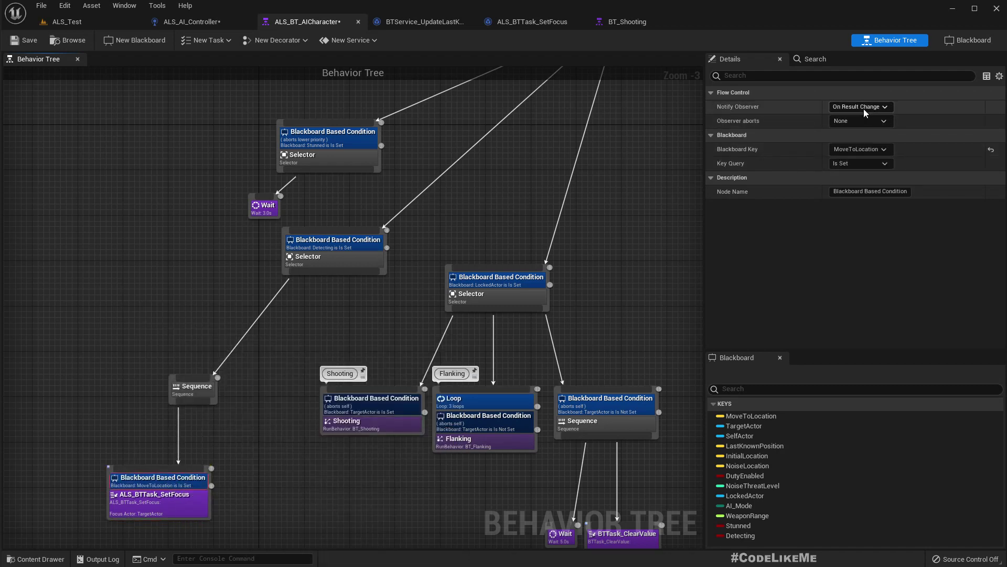
left_click(846, 149)
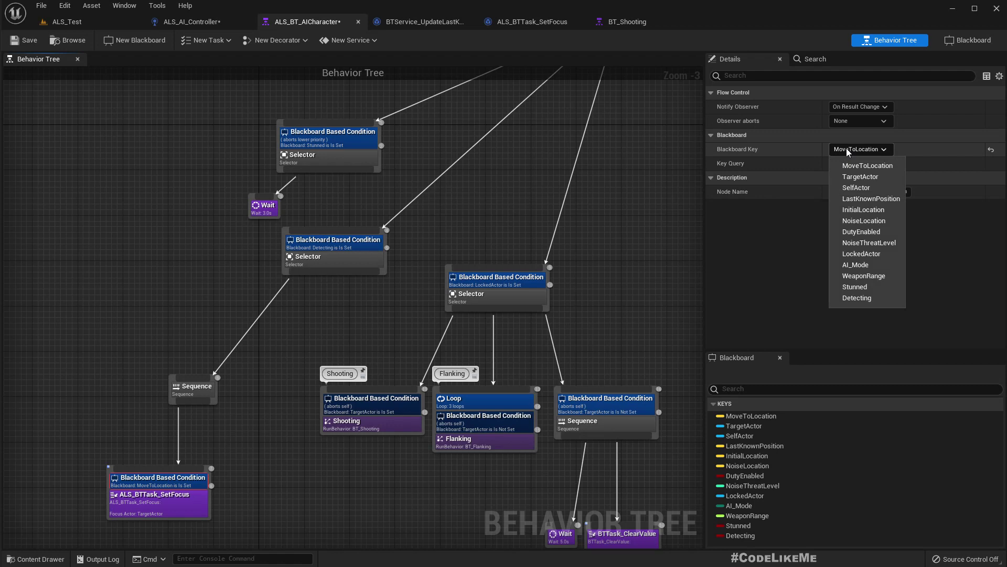
left_click(855, 177)
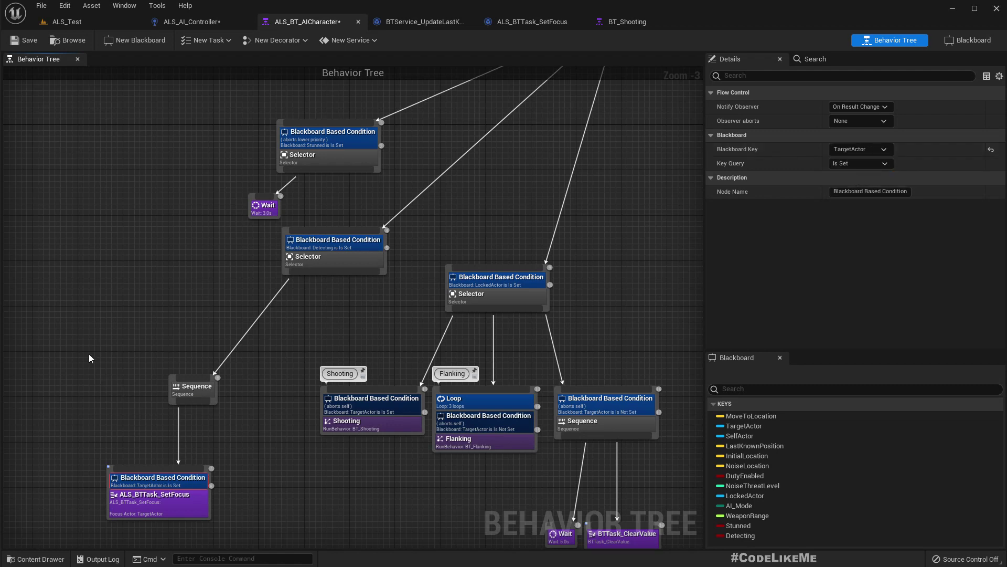
- Move the Sequence and SetFocus nodes up together
left_click_drag(69, 346, 209, 503)
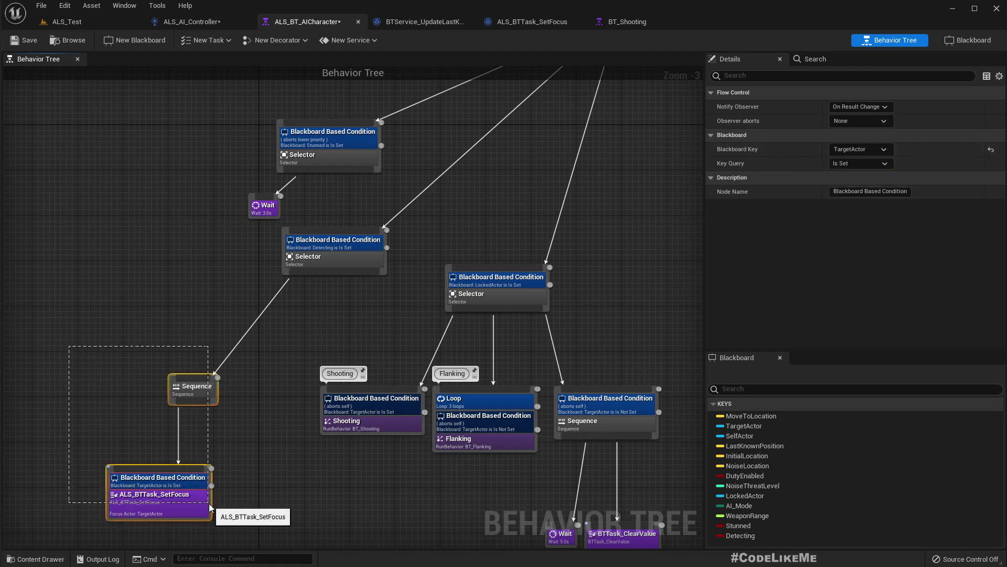
left_click_drag(112, 295, 213, 522)
mouse_move(210, 386)
left_mouse_down()
mouse_move(210, 358)
mouse_move(253, 455)
left_mouse_up()
- Add a Wait task under the Sequence with Wait Time 1.0
left_click(247, 370)
type("delay")
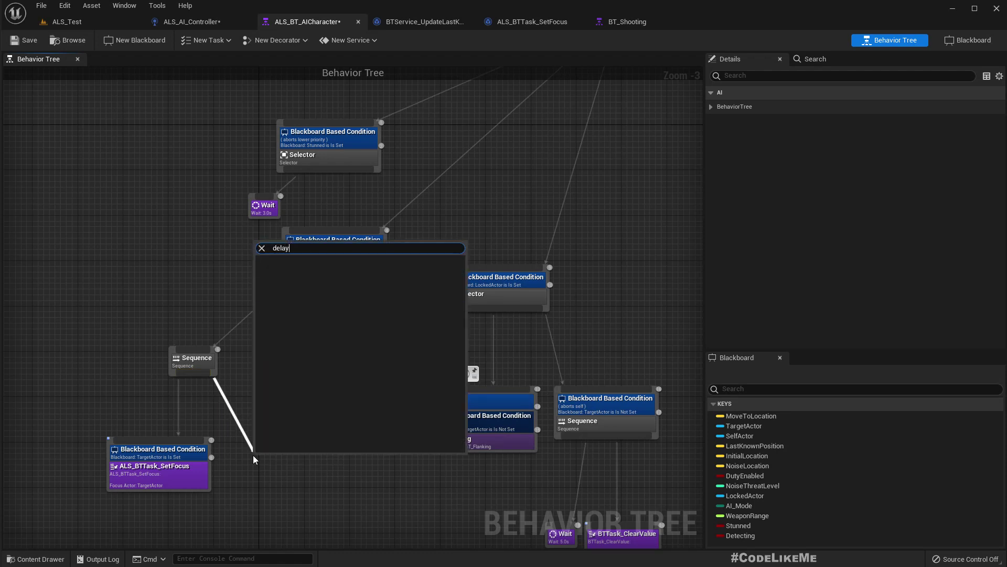
key("BackSpace")
key("BackSpace")
key("BackSpace")
type("w")
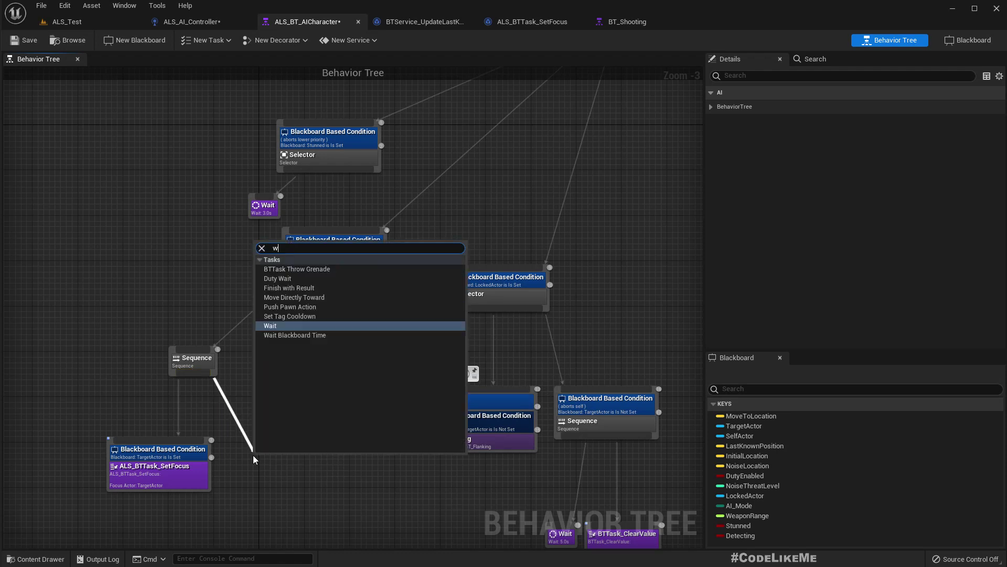
type("ait")
key("Return")
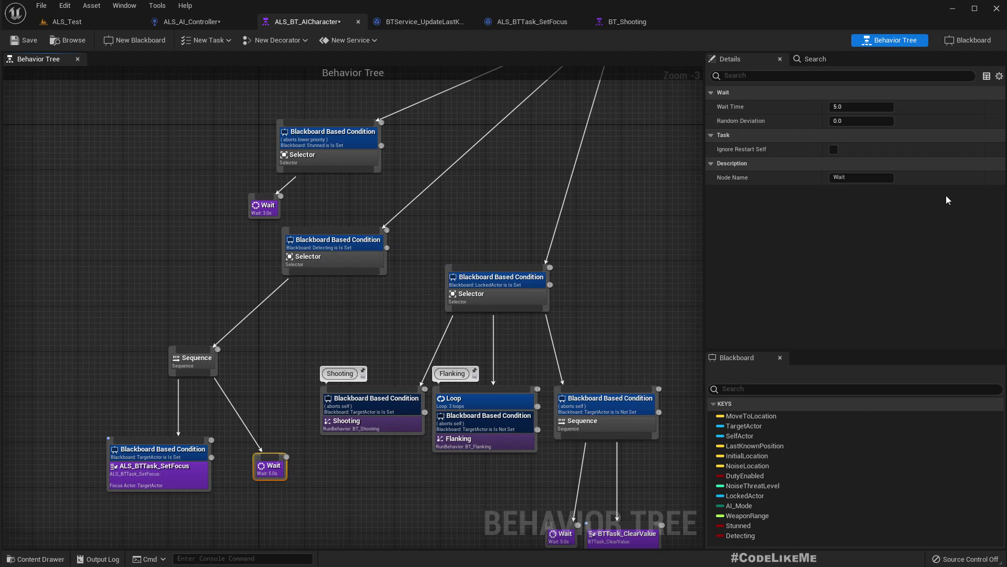
left_click(865, 110)
type("1")
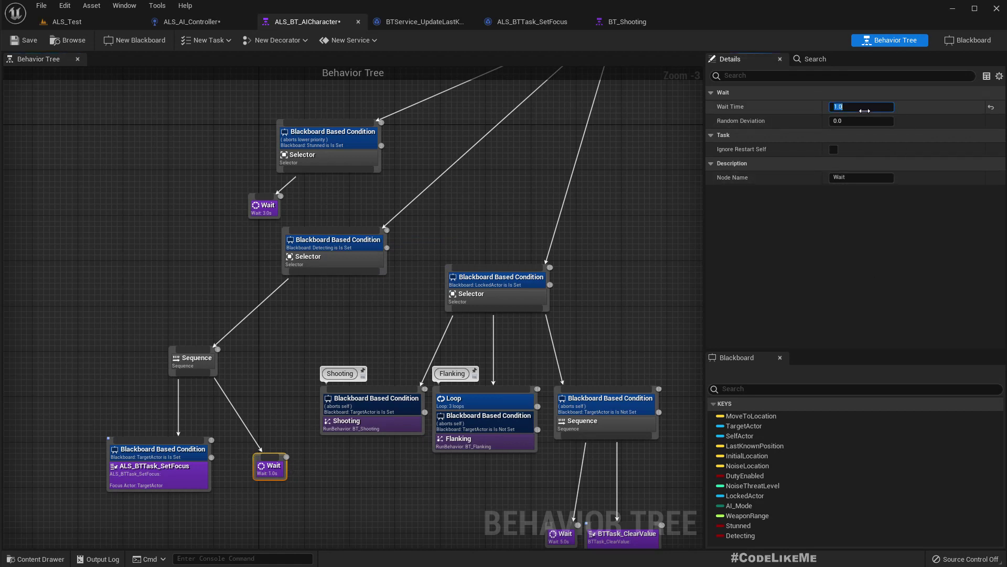
- Pan across the behavior tree, then switch to the ALS_Test level and orbit toward the character
right_click_drag(355, 309, 327, 316)
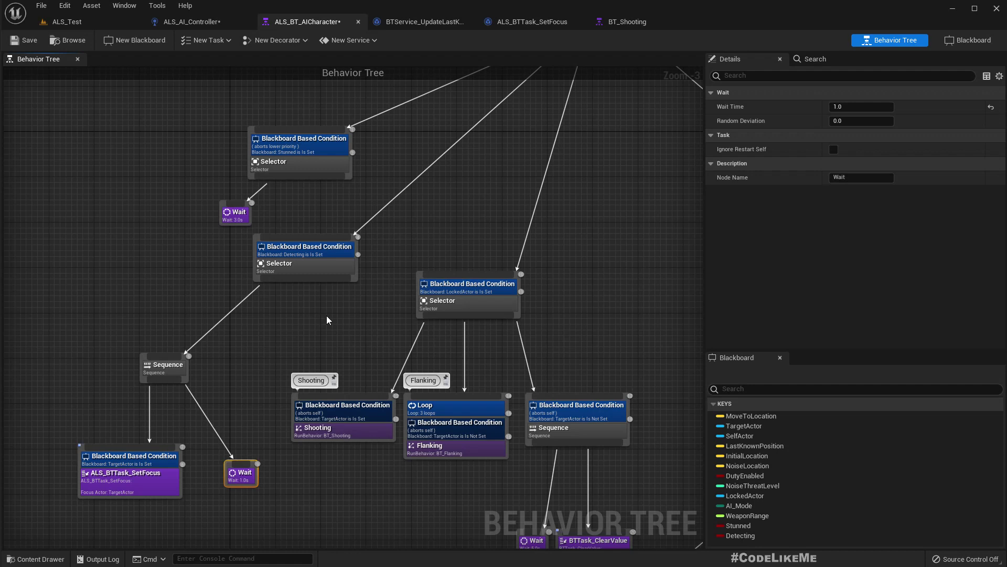
right_click_drag(612, 304, 457, 333)
scroll(458, 331, "down", 4)
scroll(475, 375, "up", 3)
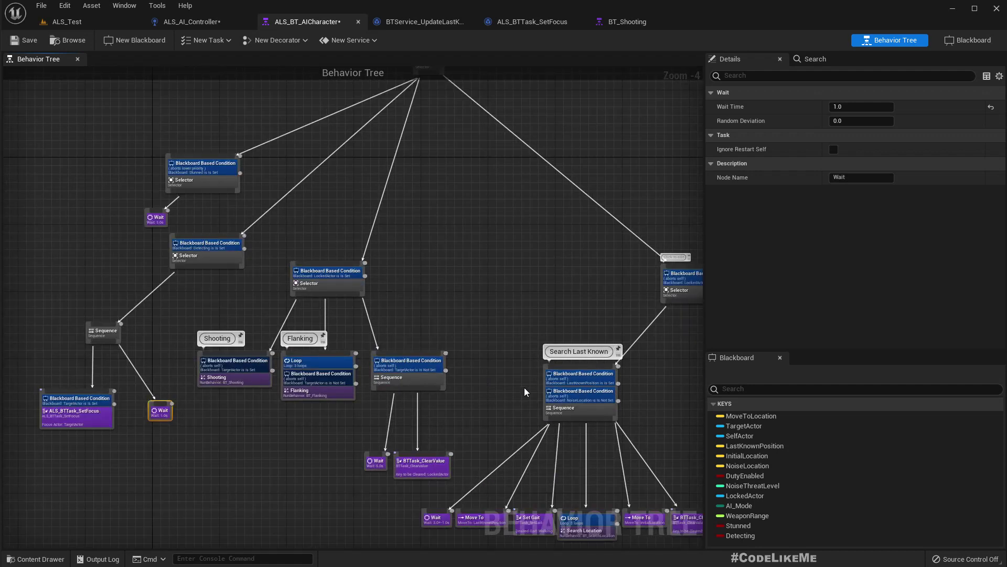
mouse_move(526, 378)
right_mouse_down()
mouse_move(462, 319)
mouse_move(393, 289)
mouse_move(527, 340)
right_mouse_up()
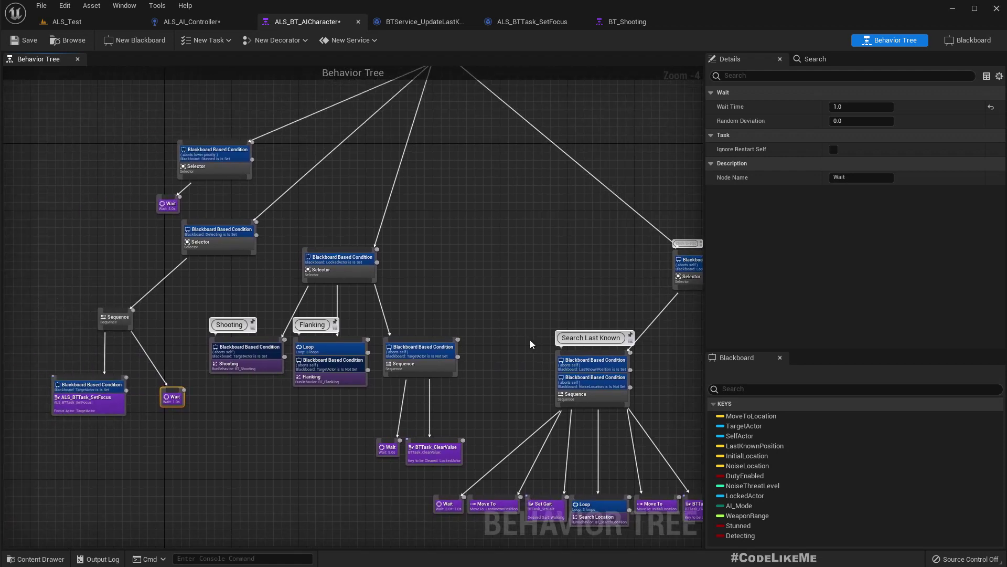
left_click(78, 22)
right_click_drag(346, 148, 516, 218)
- Start a fullscreen play session and move the character into cover beside the long wall
key("F11")
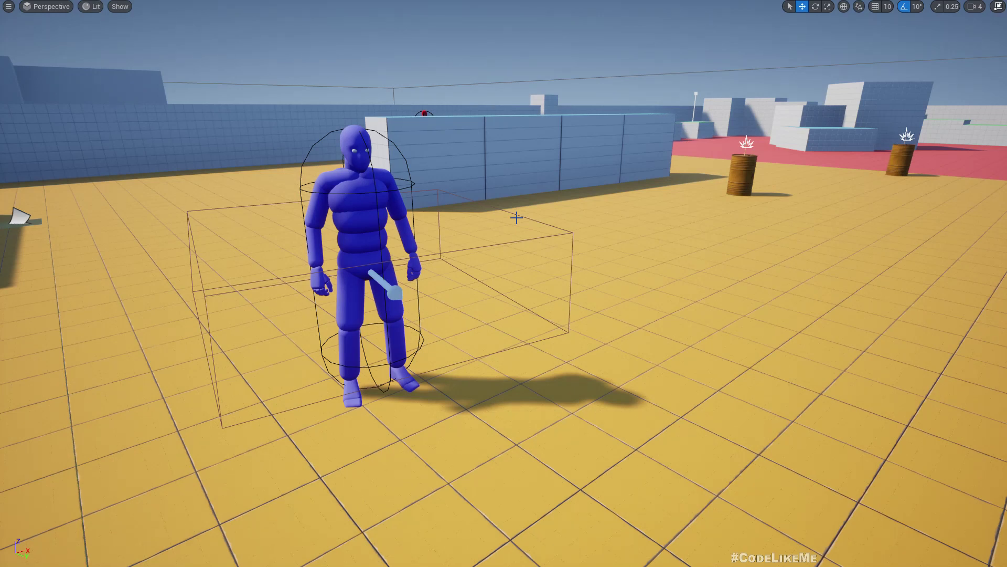
key("alt+p")
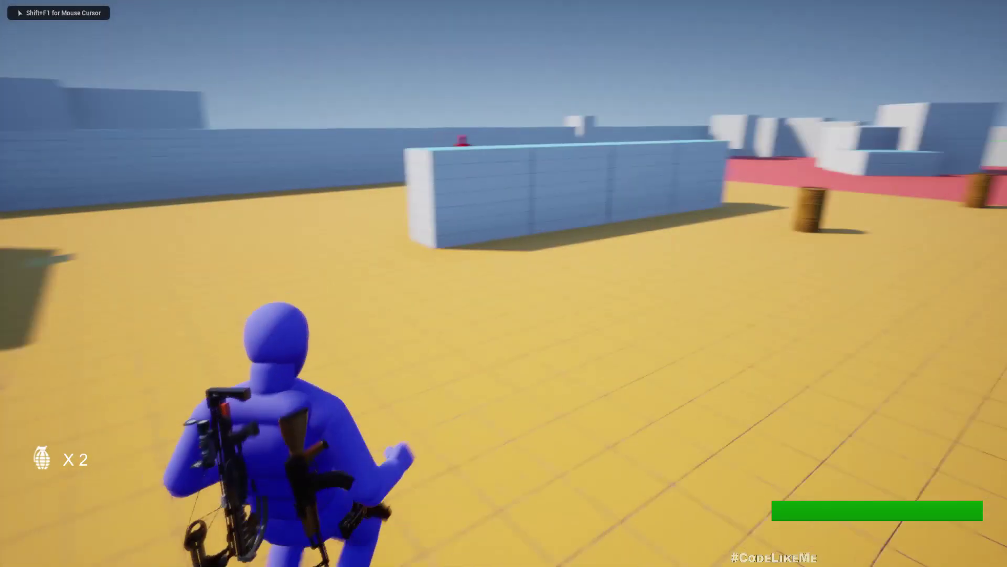
key("w")
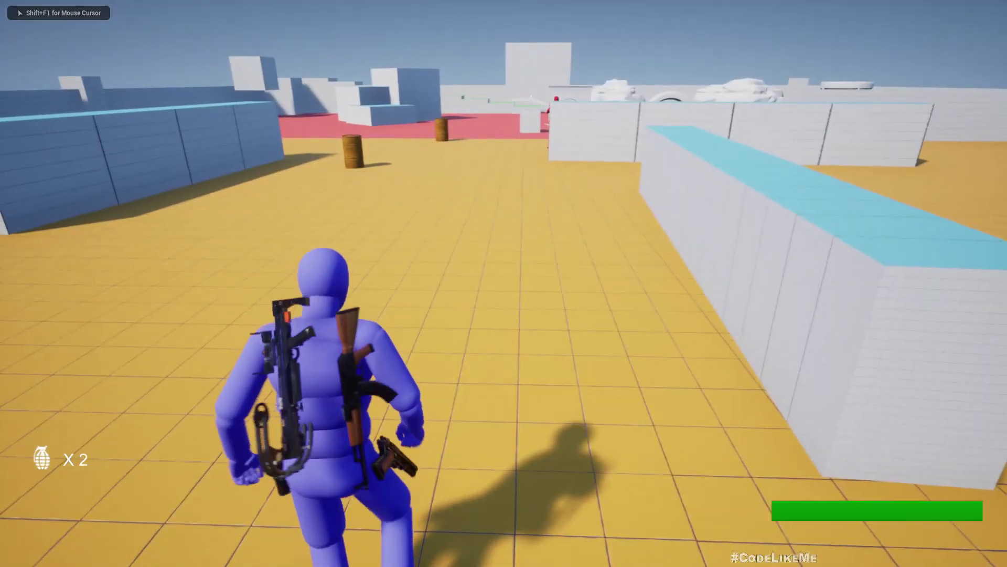
key("w")
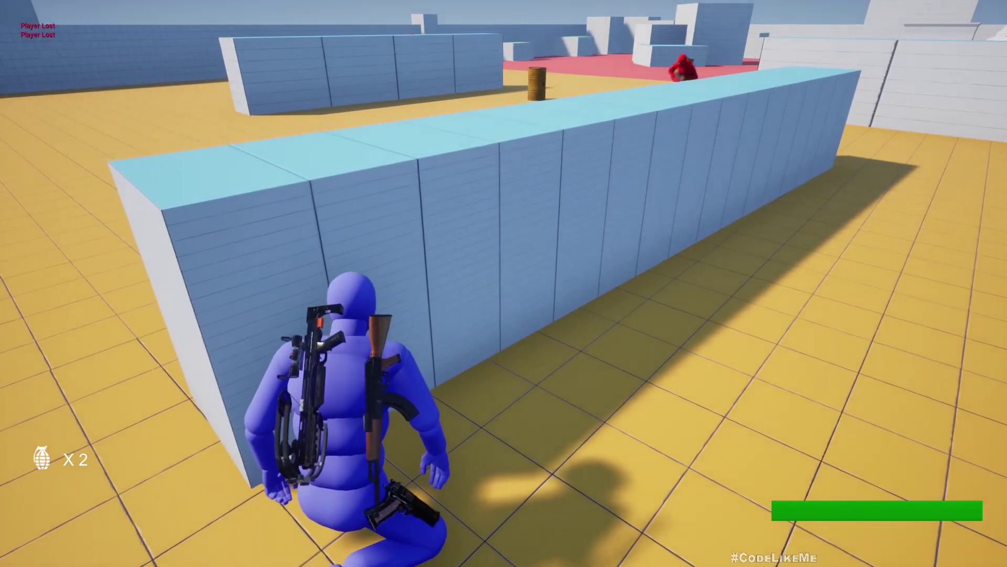
key("d")
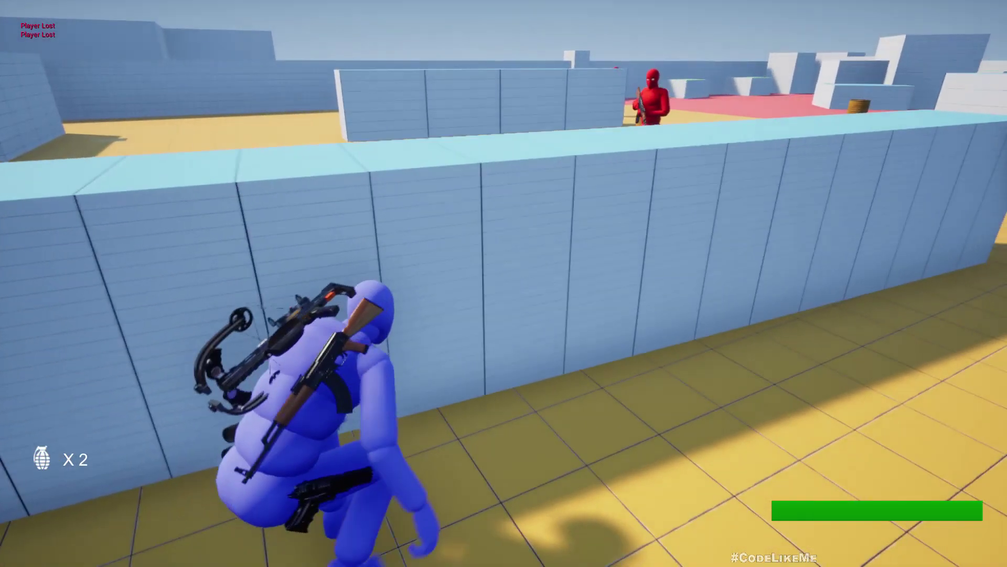
key("d")
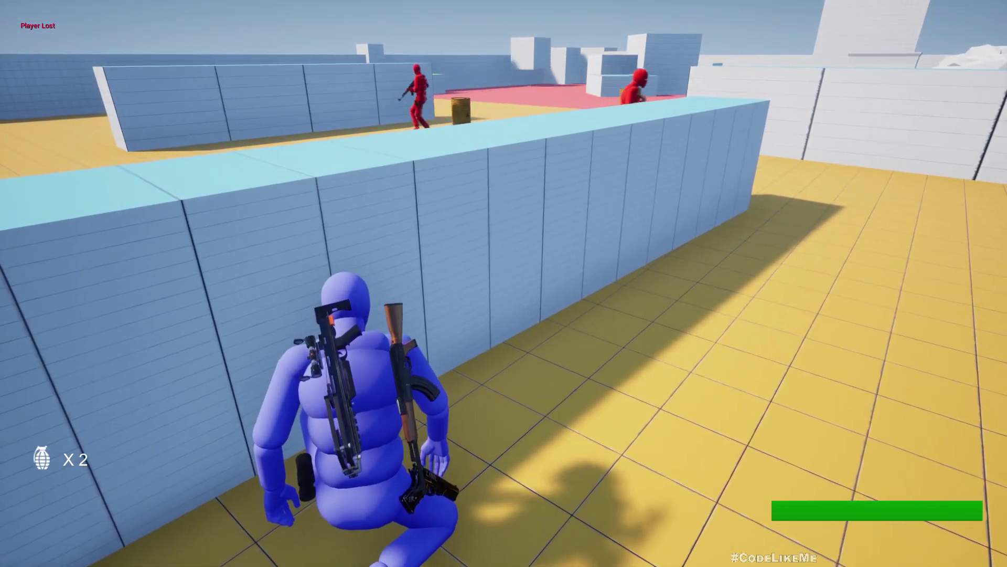
- Step out past the wall's end and back into cover while enemies lose the player
key("F11")
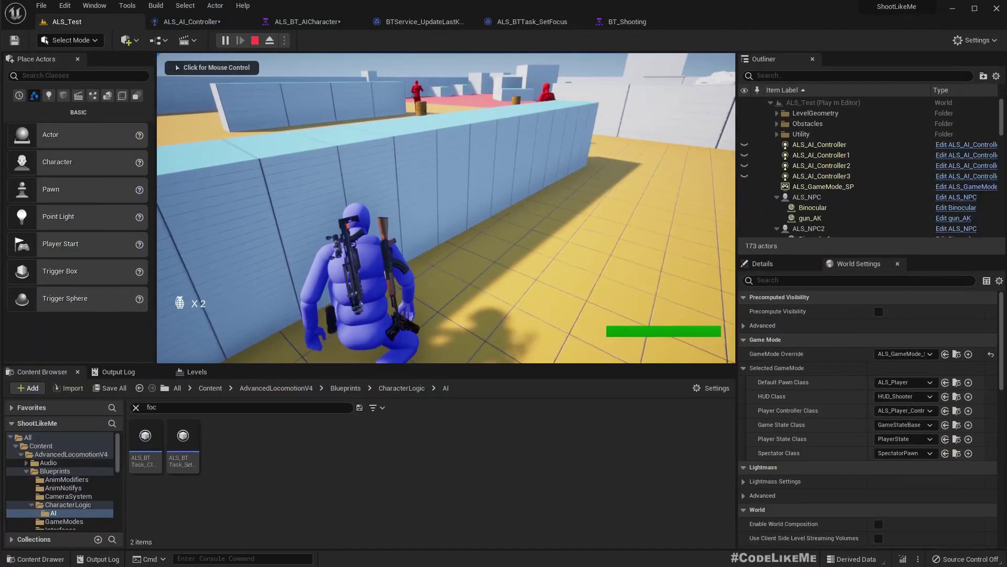
key("F11")
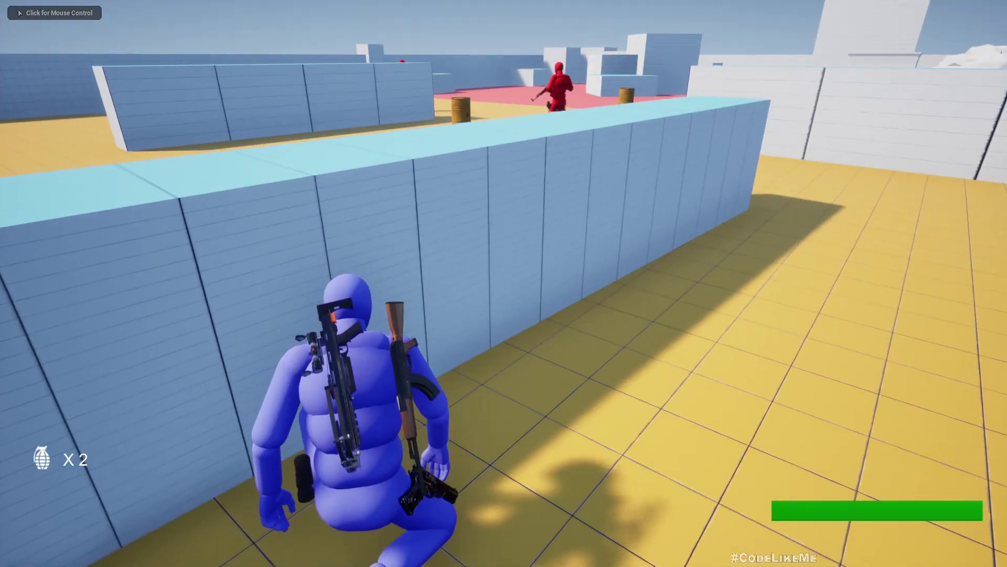
left_click(503, 283)
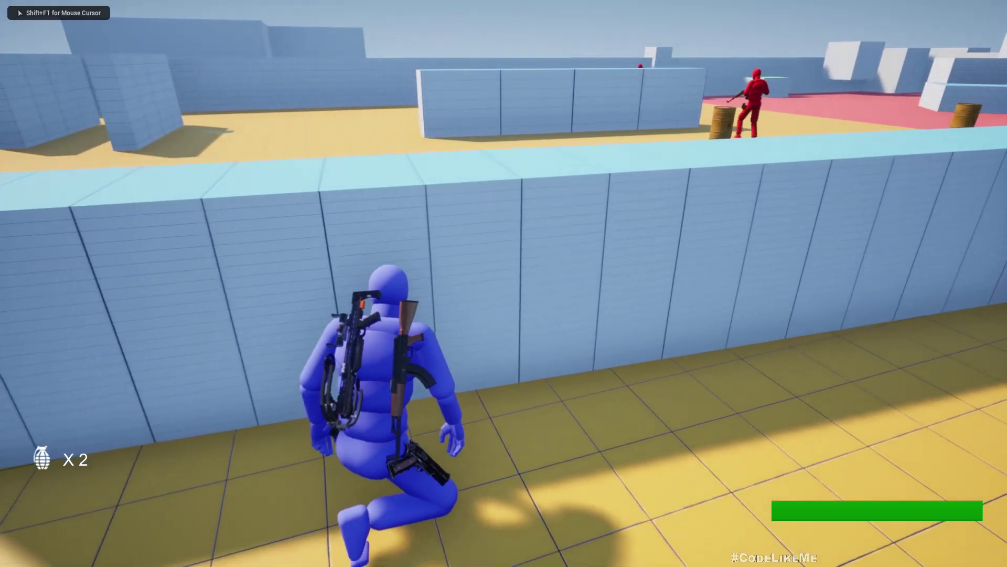
key("w")
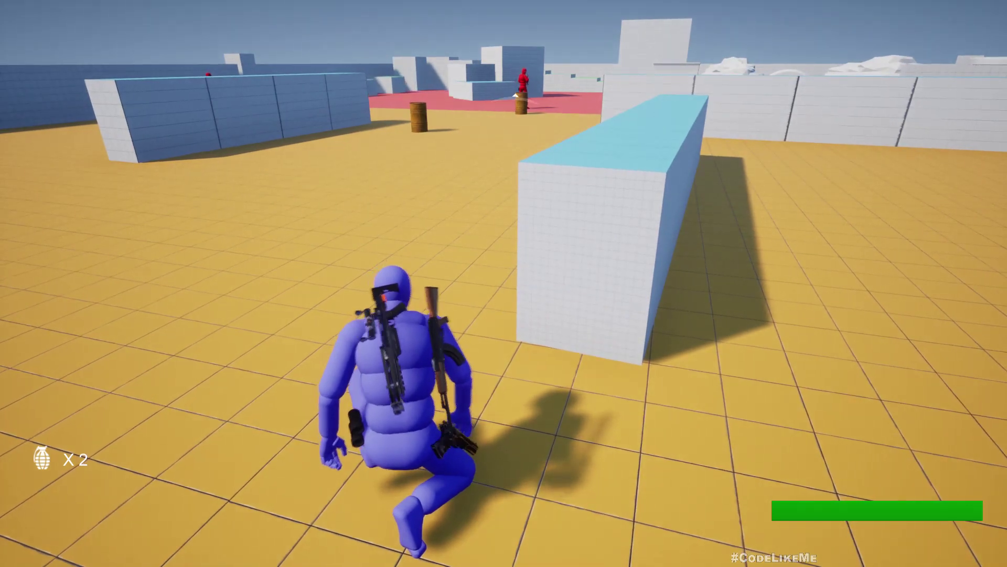
key("w")
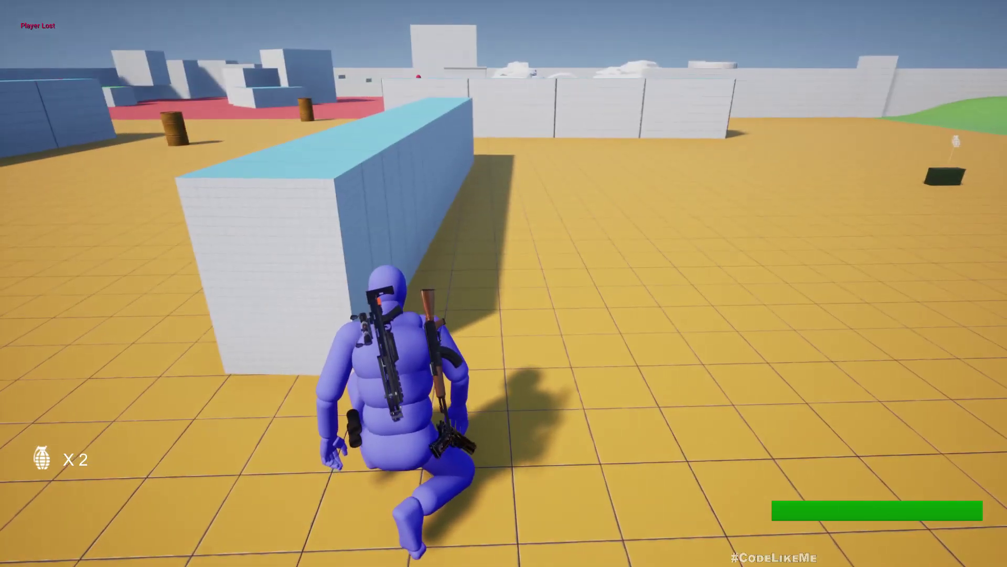
key("a")
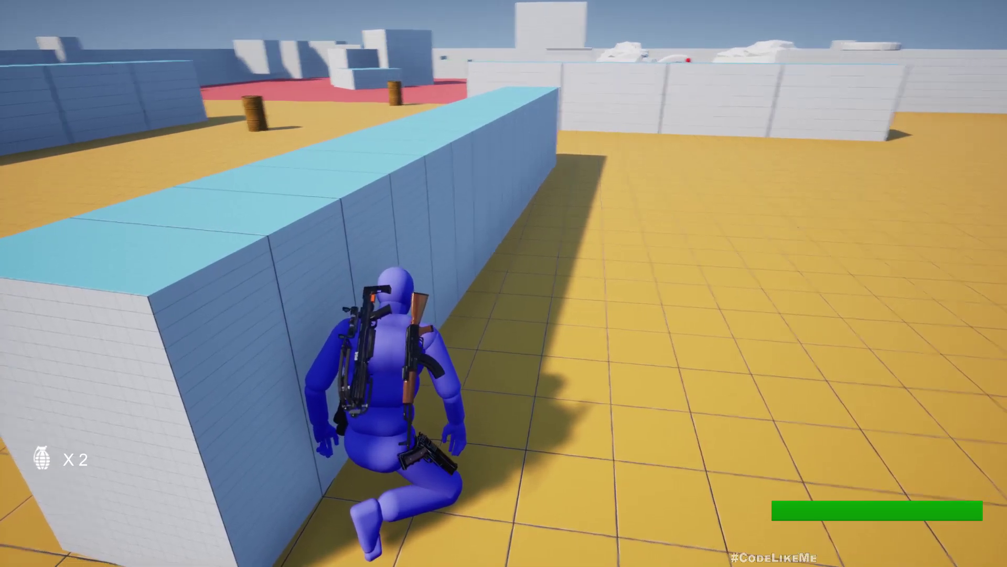
key("a")
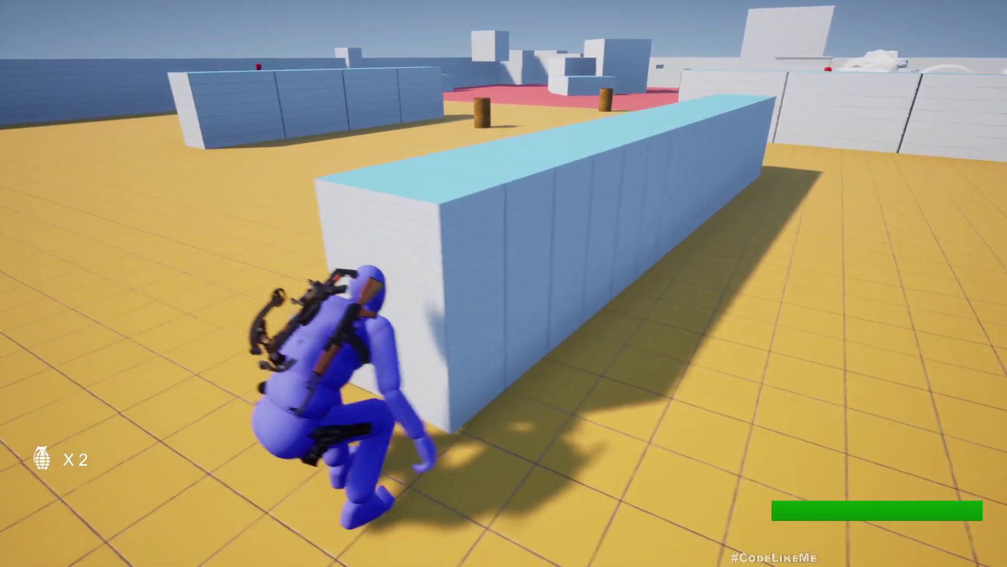
key("a")
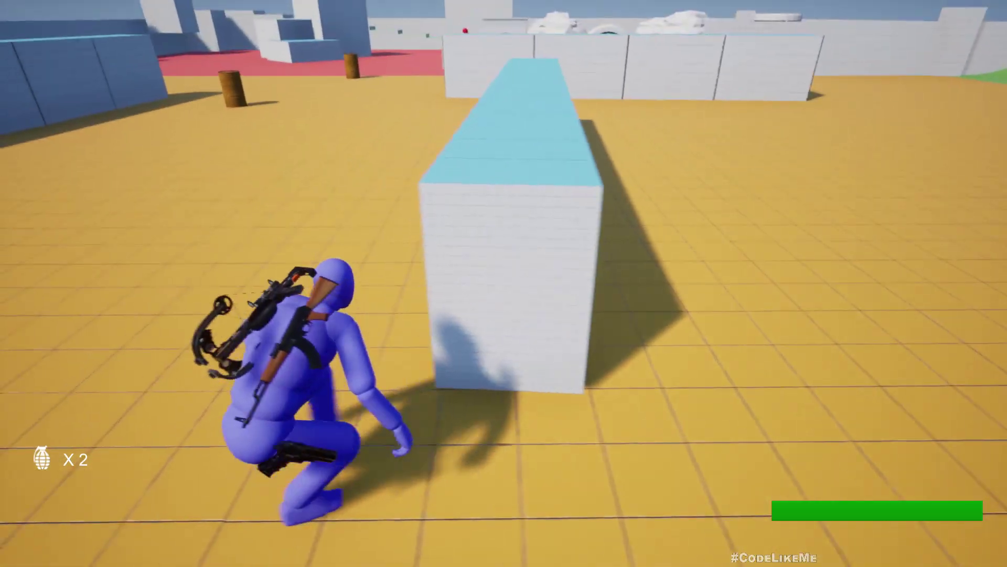
key("d")
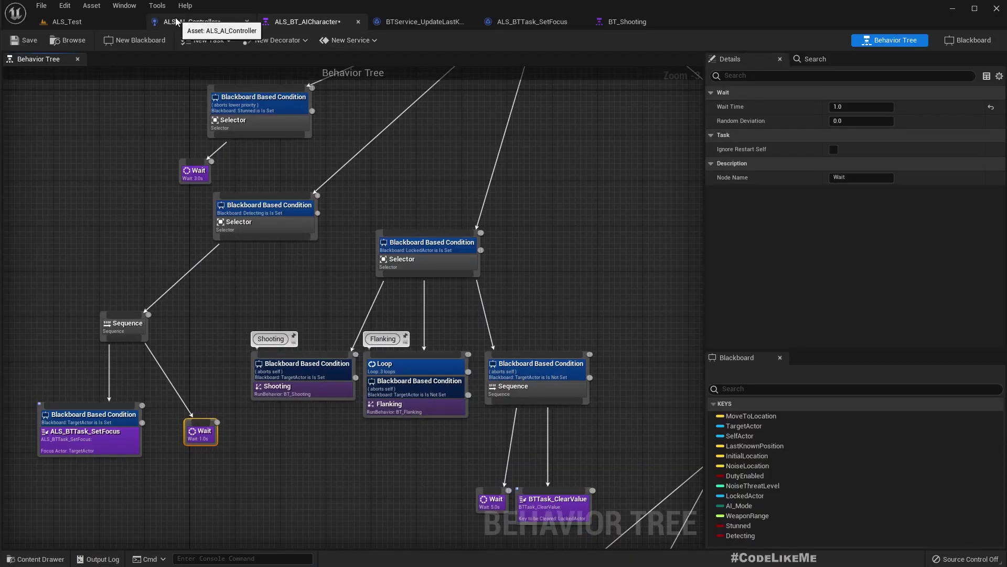
- Open ALS_AI_Controller's Player Detection graph and duplicate the Clear Value node
left_click(176, 21)
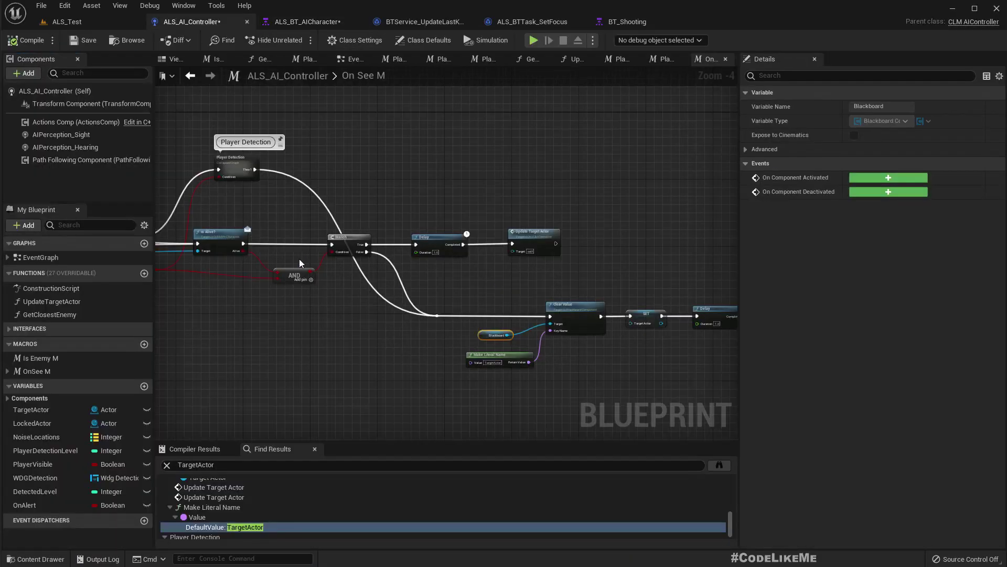
double_click(248, 161)
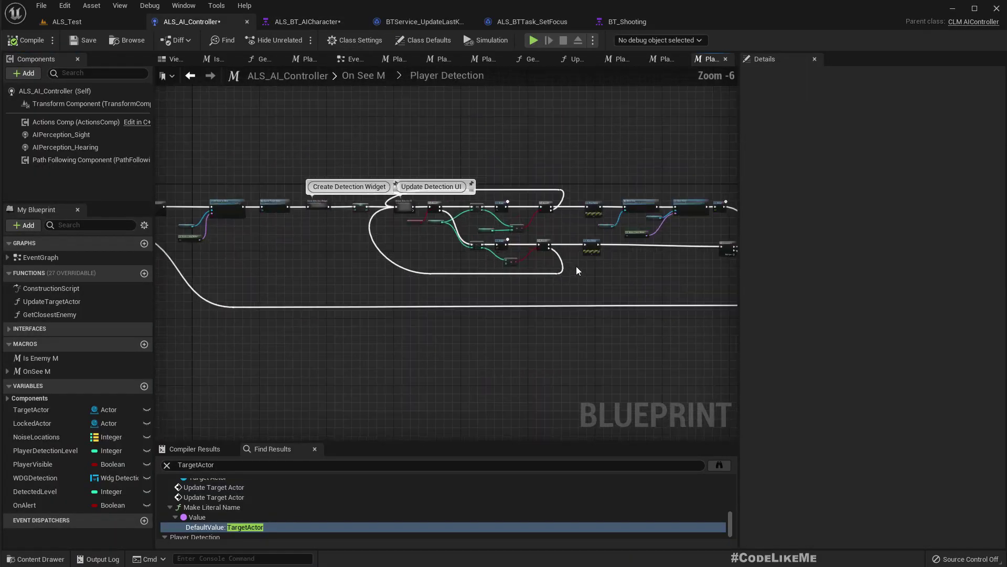
scroll(529, 289, "up", 4)
right_click_drag(517, 265, 487, 312)
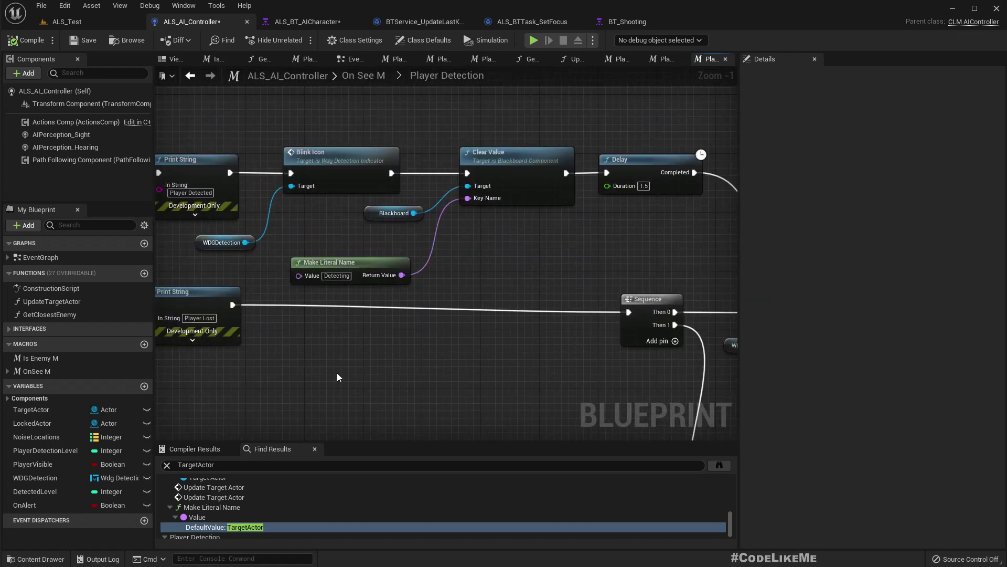
left_click(528, 153)
key("ctrl+c")
key("ctrl+v")
- Wire the new Clear Value between the Player Lost print and Sequence, with Blackboard as Target
left_click_drag(590, 282, 487, 304)
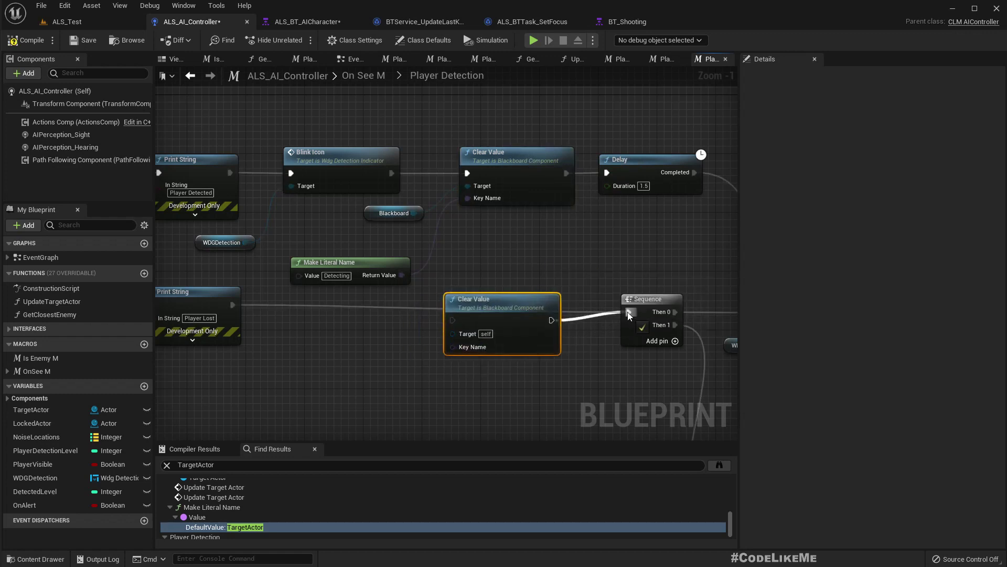
left_click_drag(232, 310, 232, 310)
left_click_drag(551, 319, 629, 312)
mouse_move(508, 294)
left_mouse_down()
mouse_move(523, 279)
mouse_move(503, 302)
left_mouse_up()
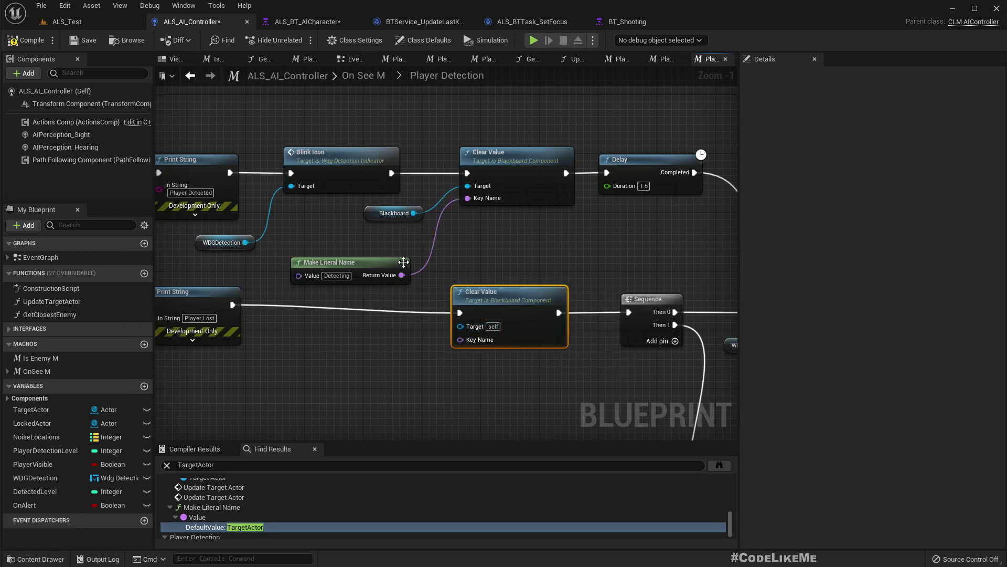
mouse_move(402, 275)
left_mouse_down()
mouse_move(429, 336)
mouse_move(459, 342)
mouse_move(439, 242)
left_mouse_up()
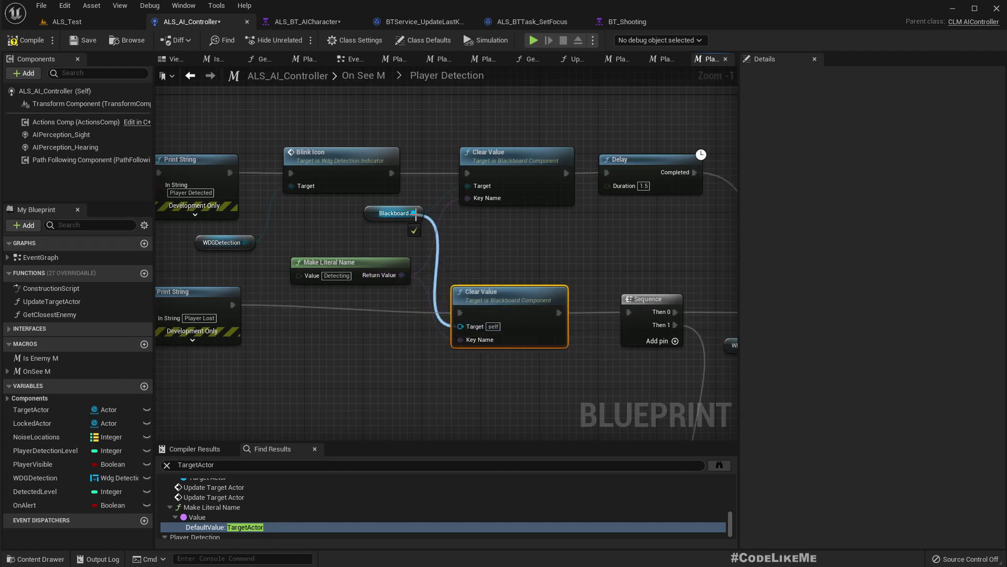
left_click_drag(405, 204, 405, 204)
- Start a fullscreen play-test in ALS_Test and walk the character along the long wall
left_click(63, 21)
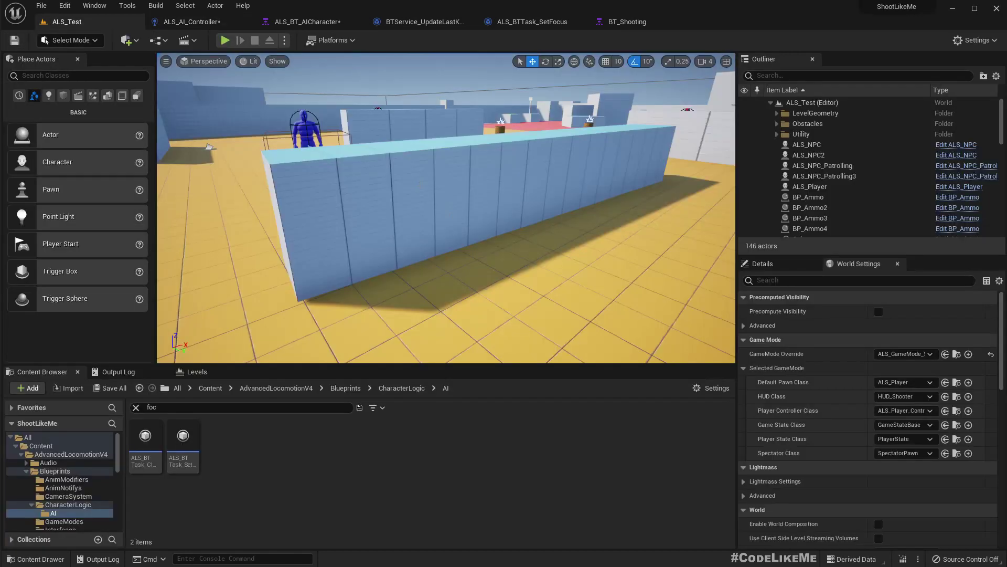
key("F11")
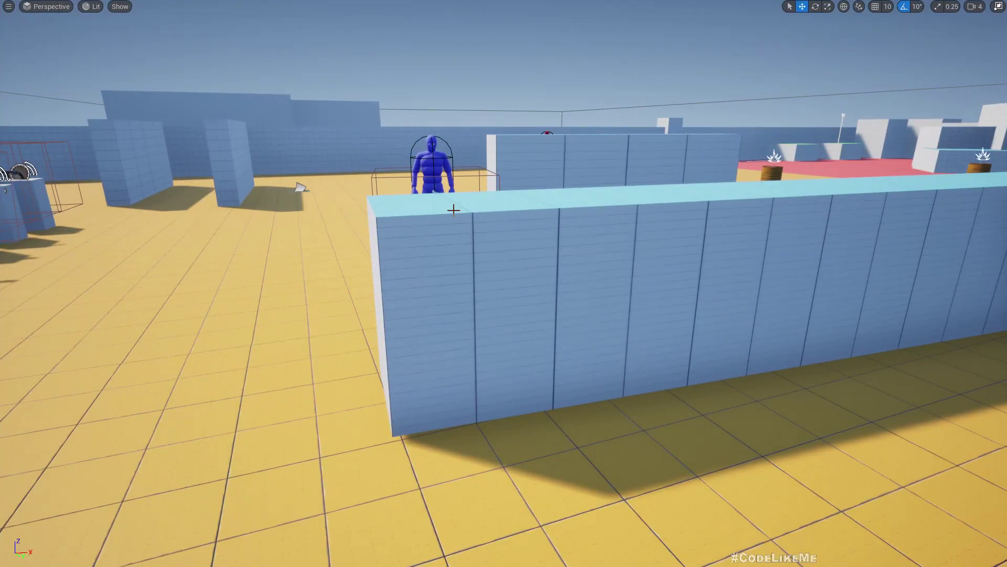
key("alt+p")
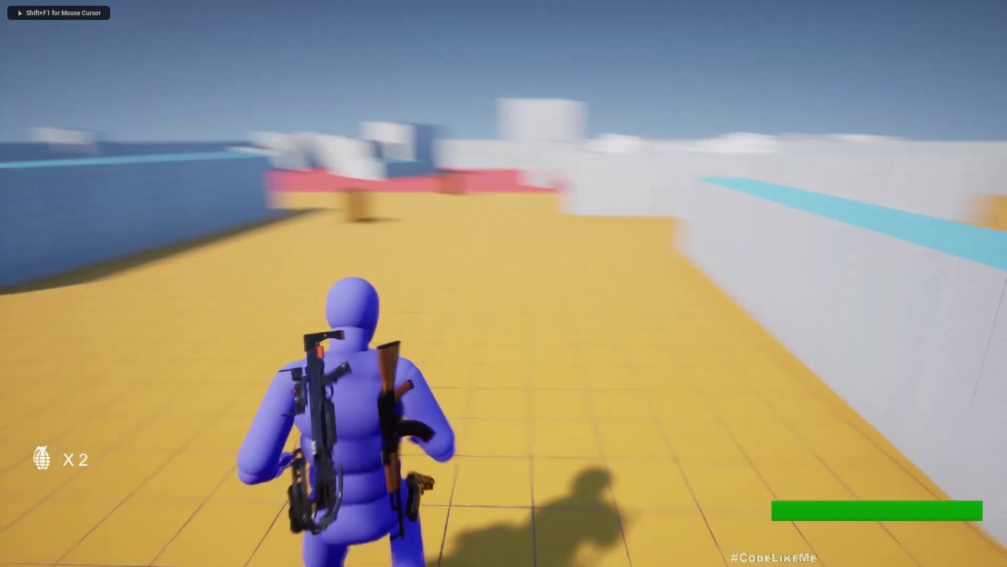
key("w")
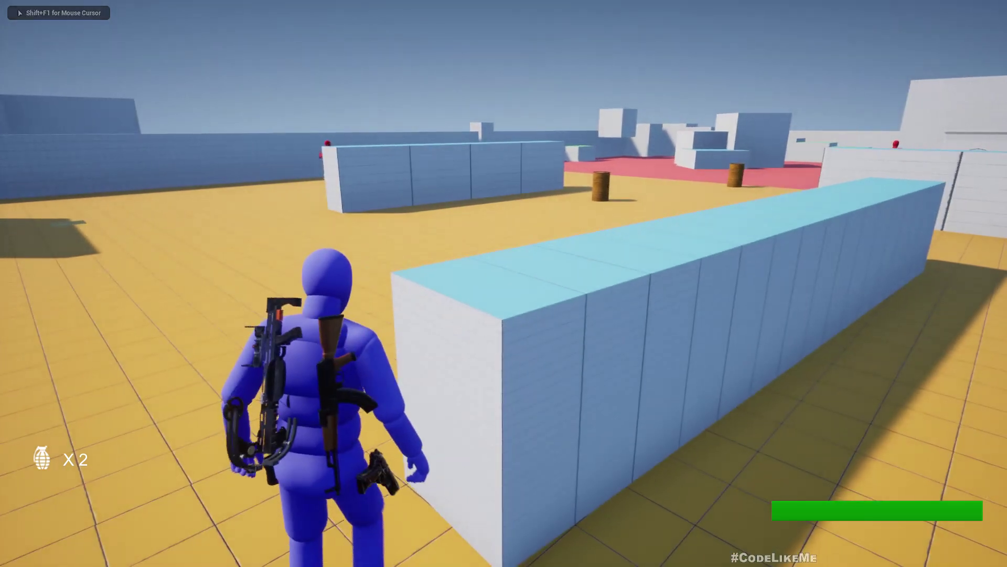
key("w")
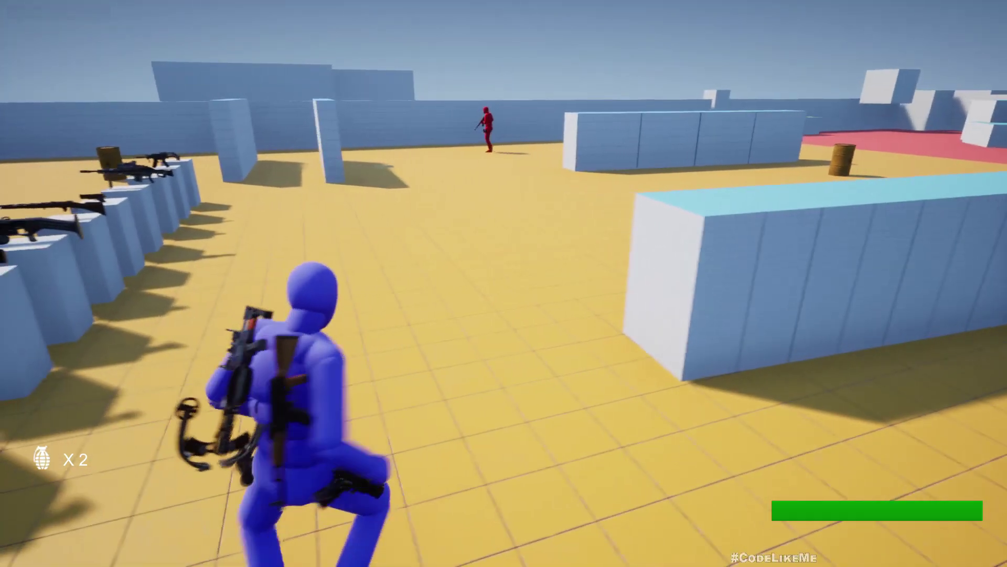
key("w")
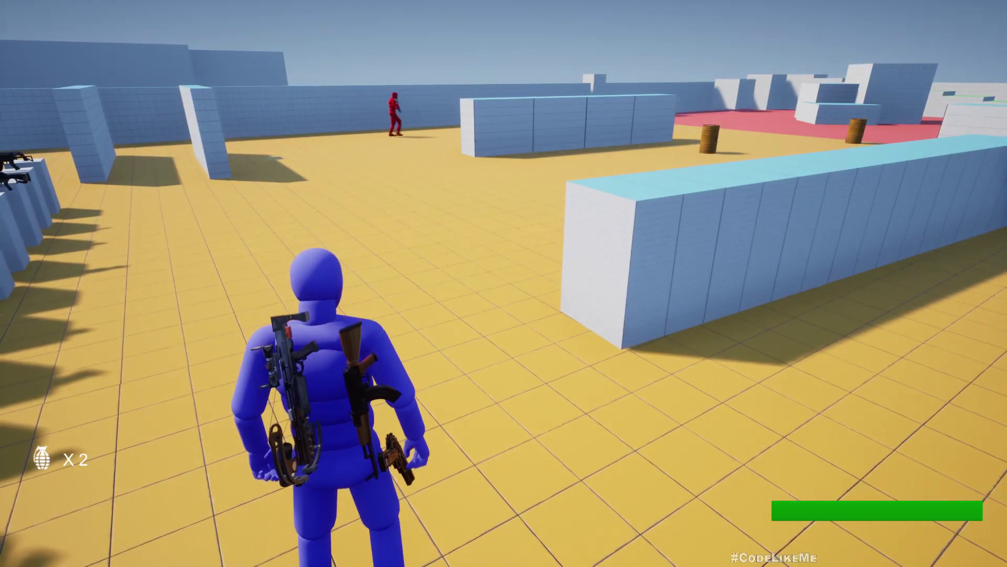
key("w")
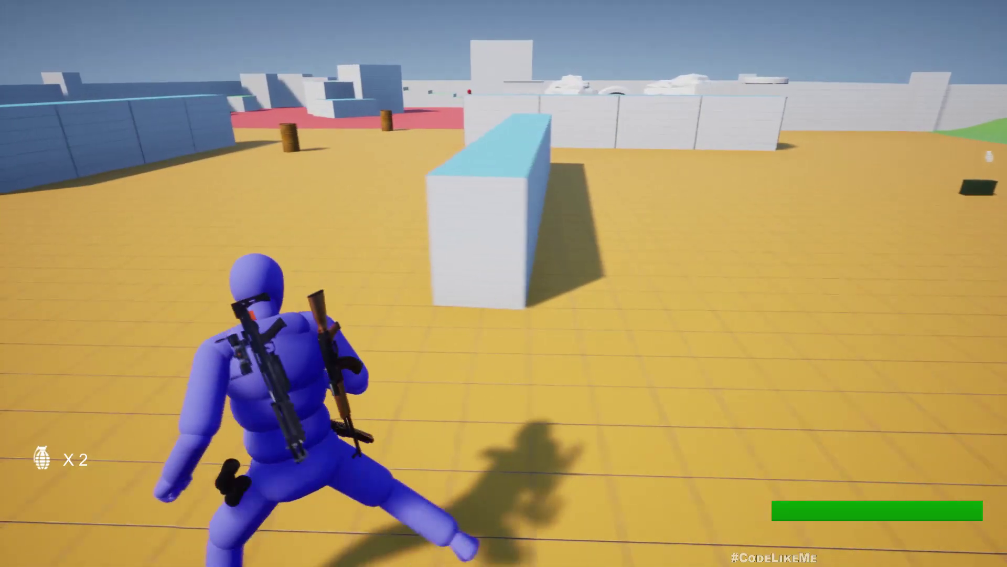
key("w")
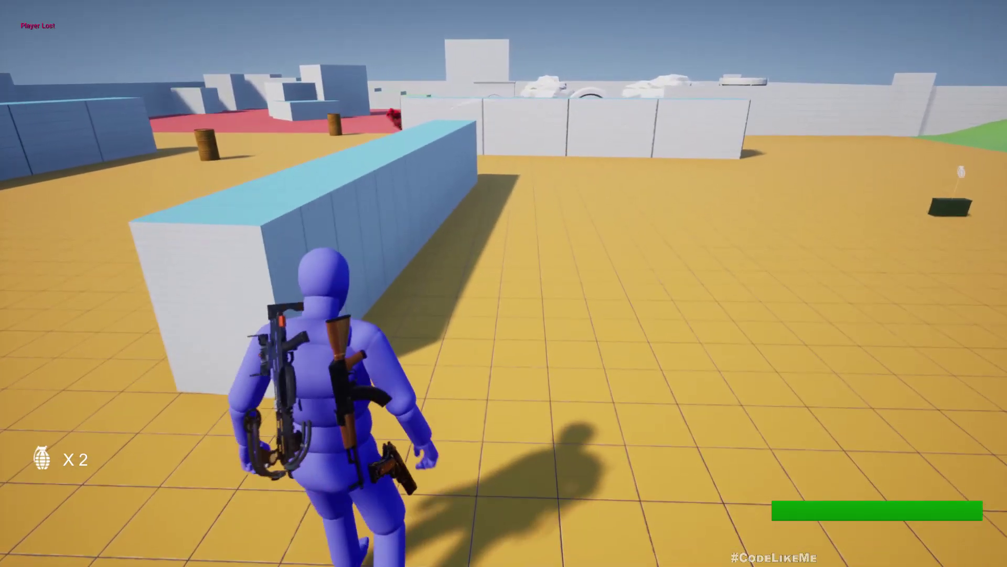
- Crouch in cover behind the wall until Player Lost prints, then stop the play-test and exit fullscreen
key("c")
key("w")
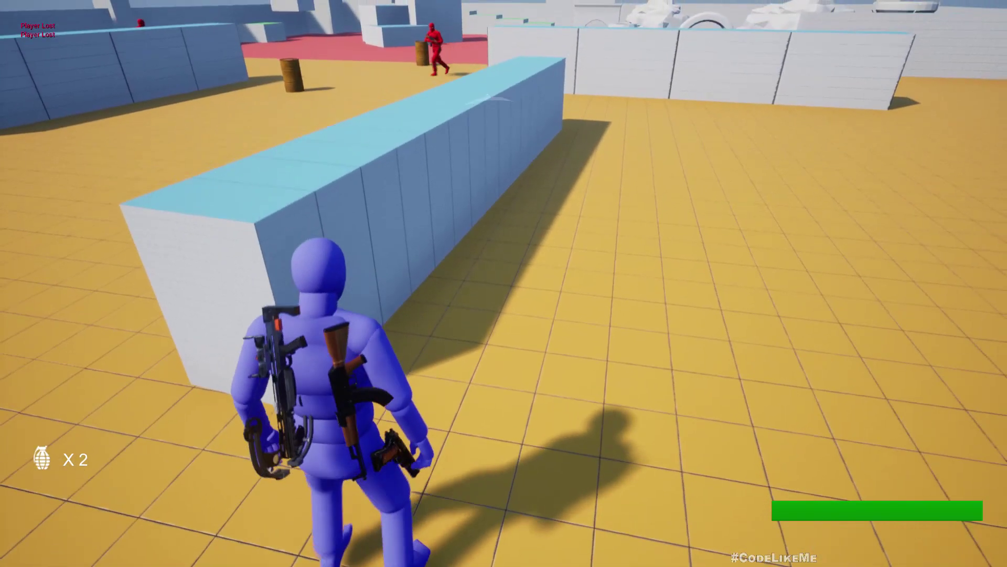
key("a")
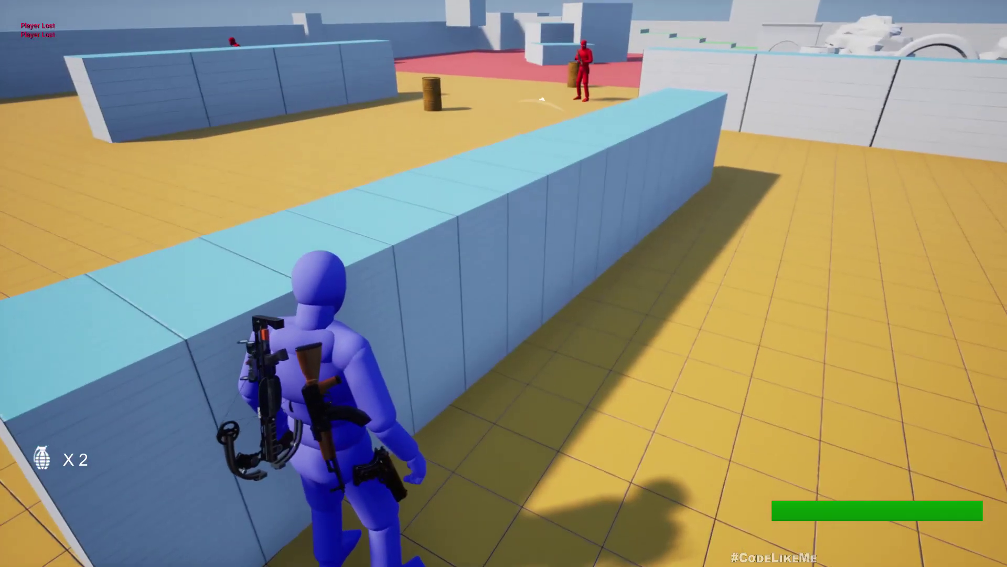
key("c")
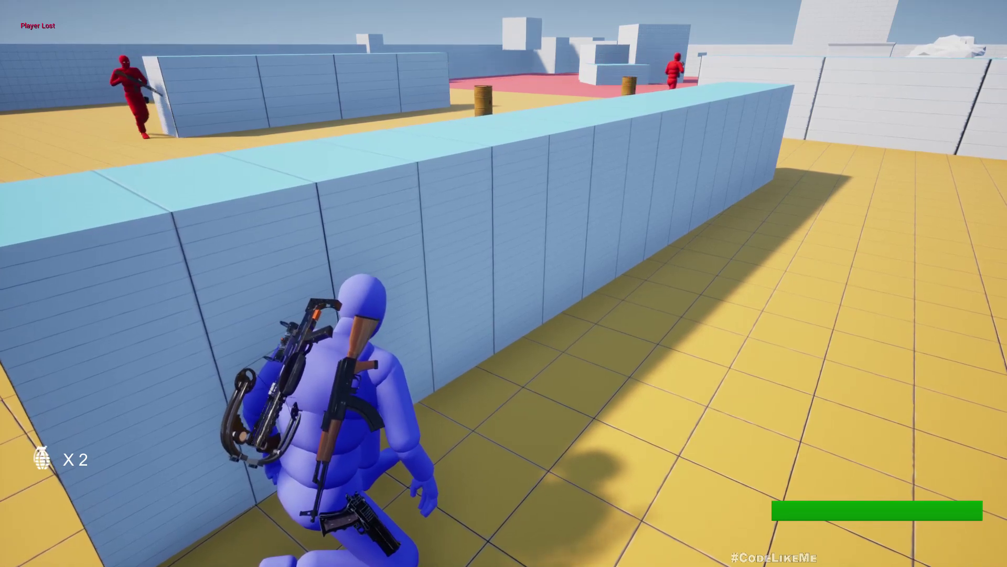
key("a")
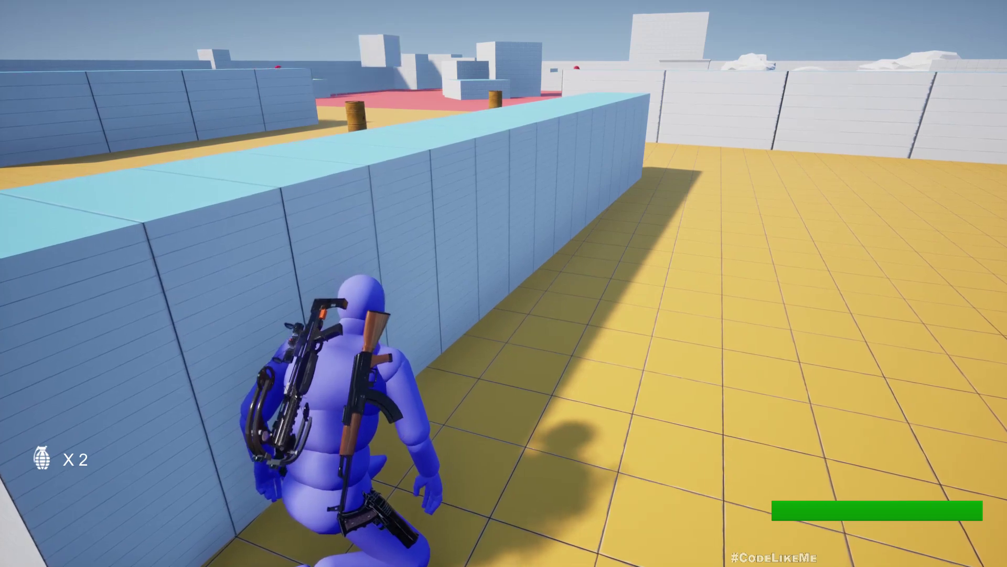
key("c")
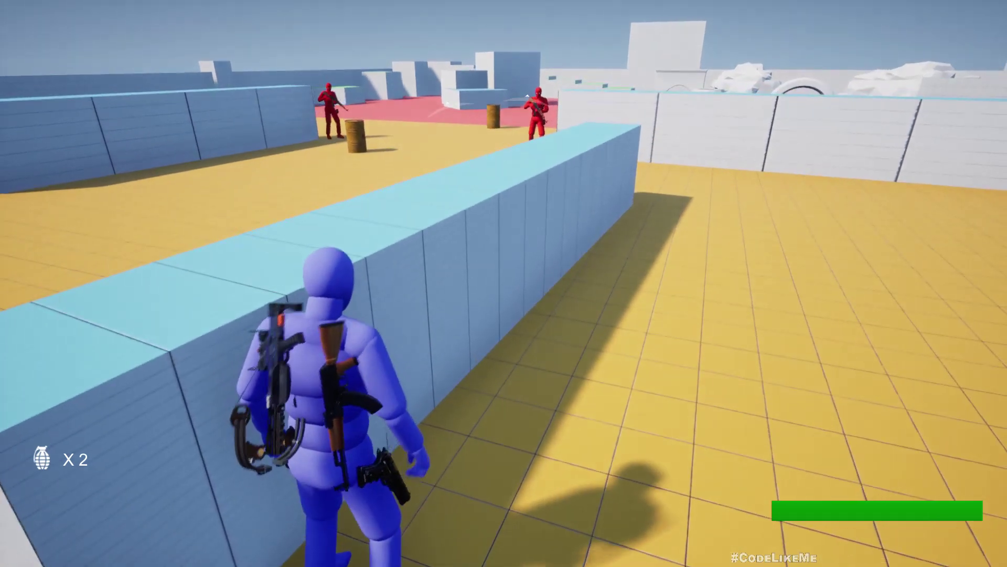
key("c")
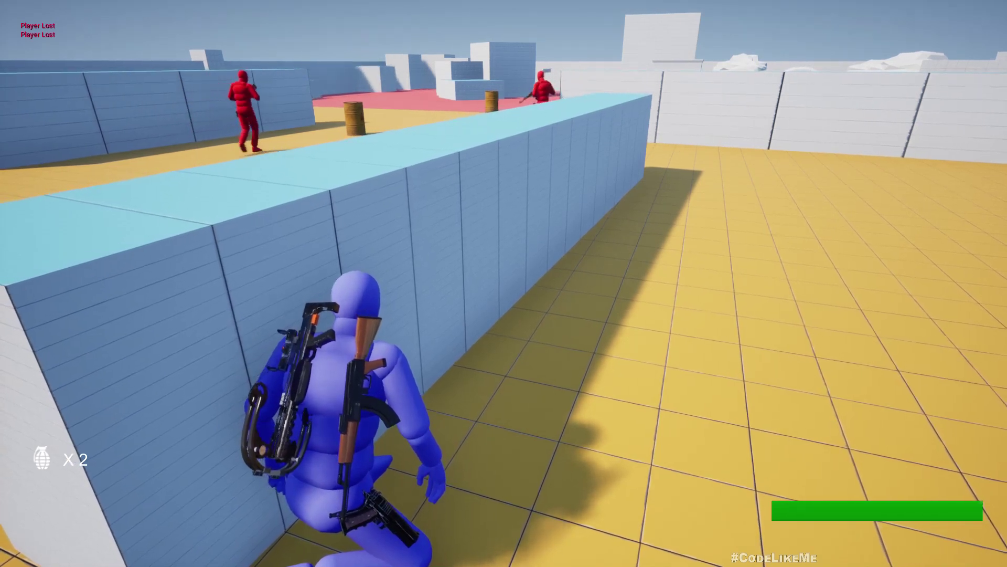
key("Escape")
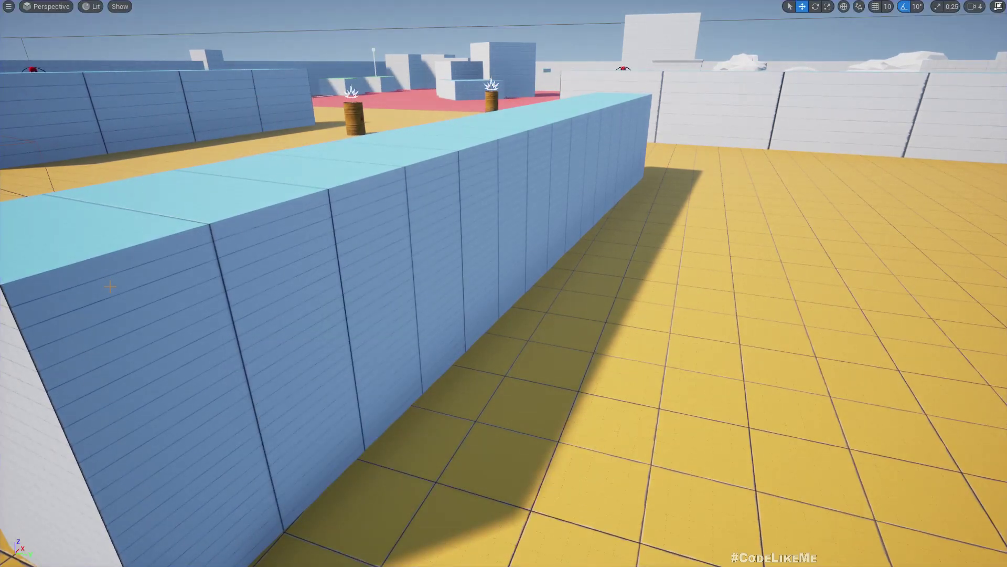
key("F11")
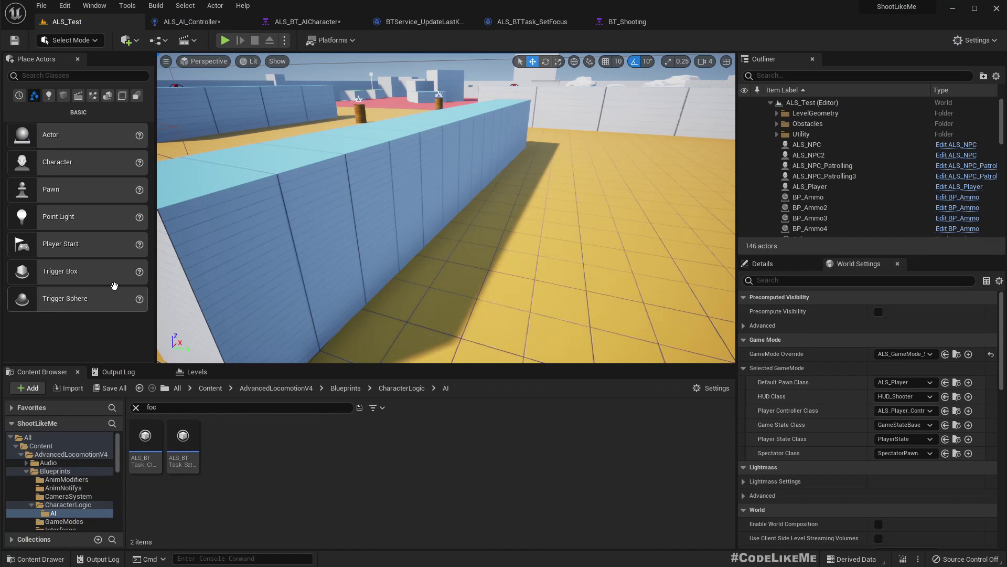
- Start a fullscreen play-test and sneak crouched along the low cover wall
key("alt+p")
key("F11")
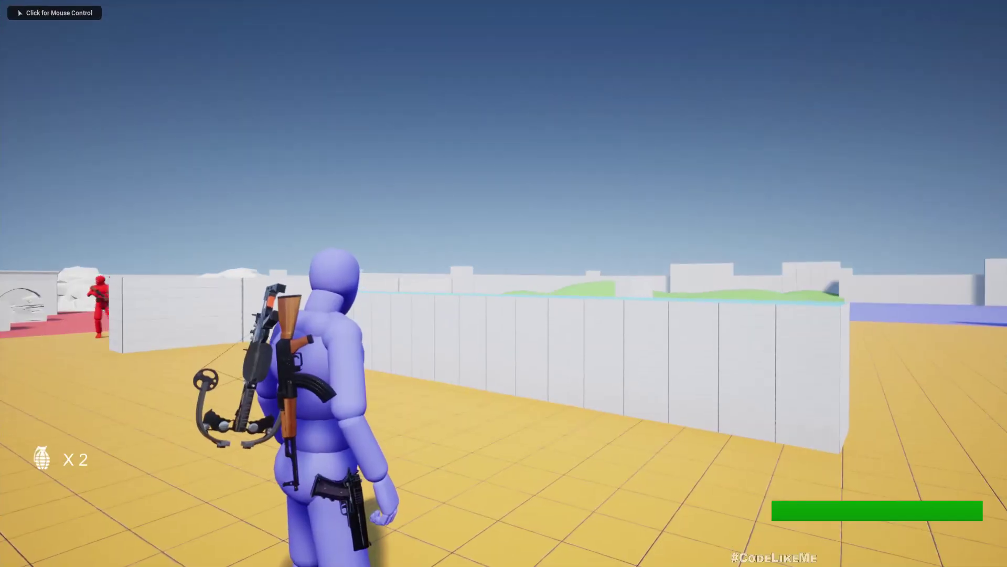
left_click(504, 283)
key("w")
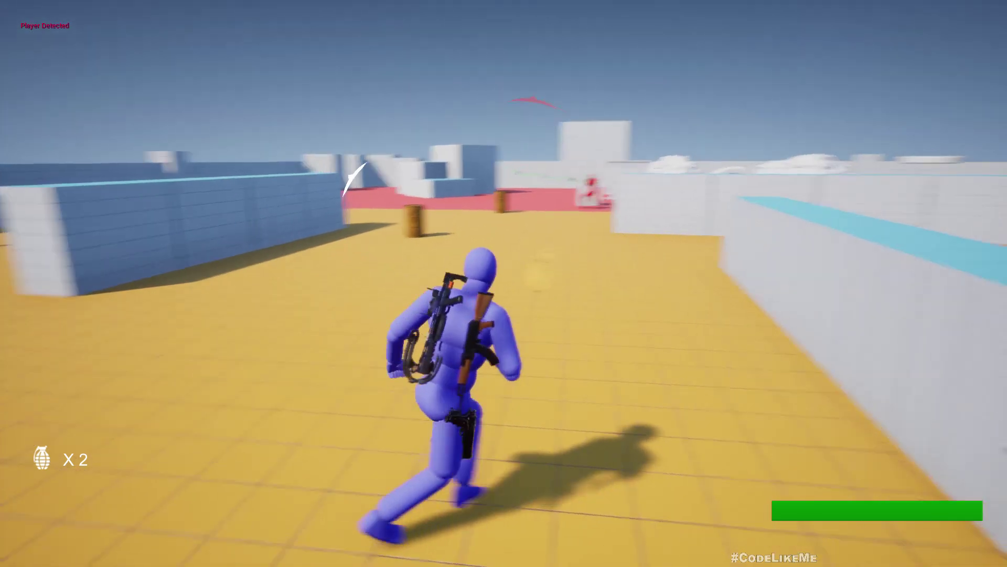
key("c")
key("w")
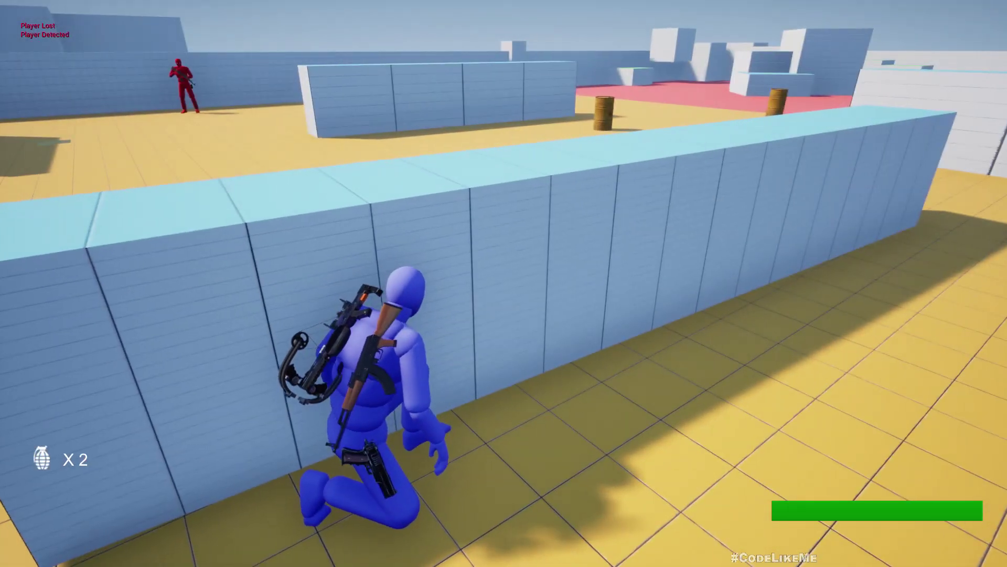
key("d")
key("a")
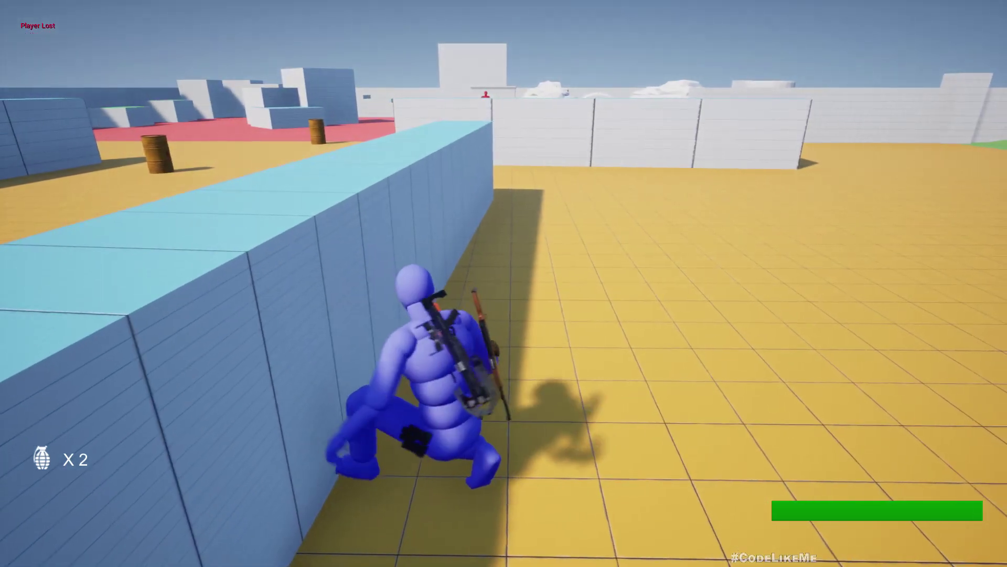
key("w")
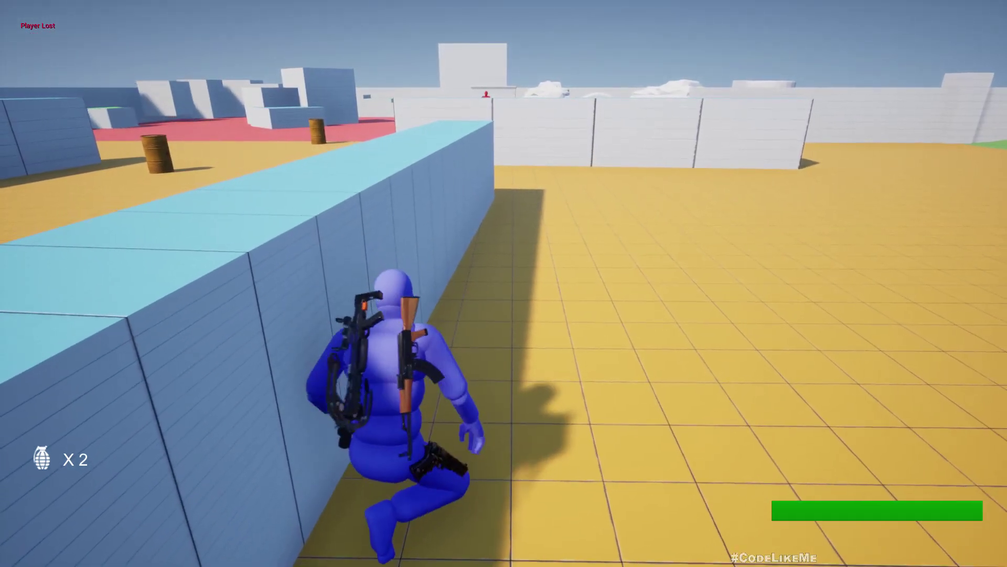
key("w")
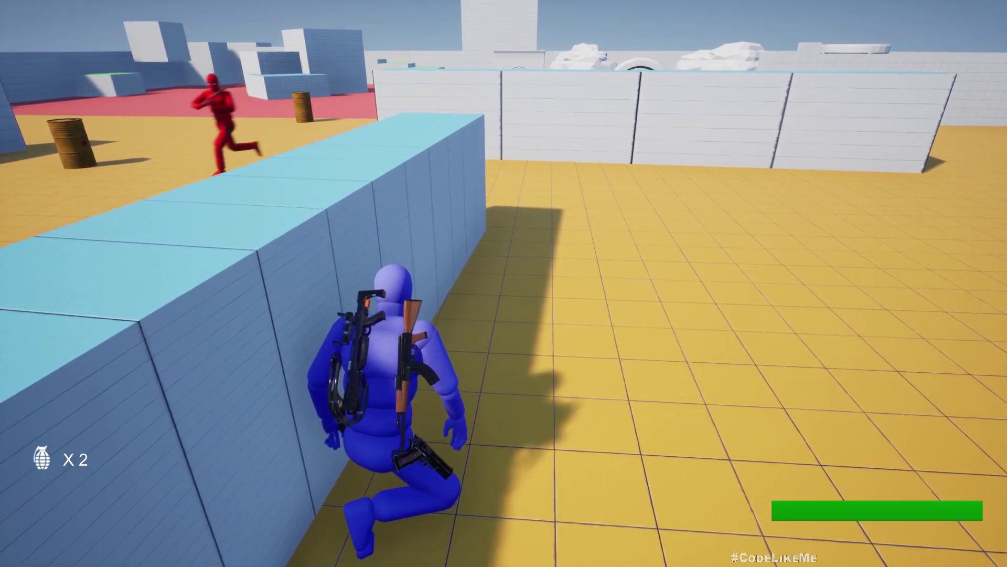
key("w")
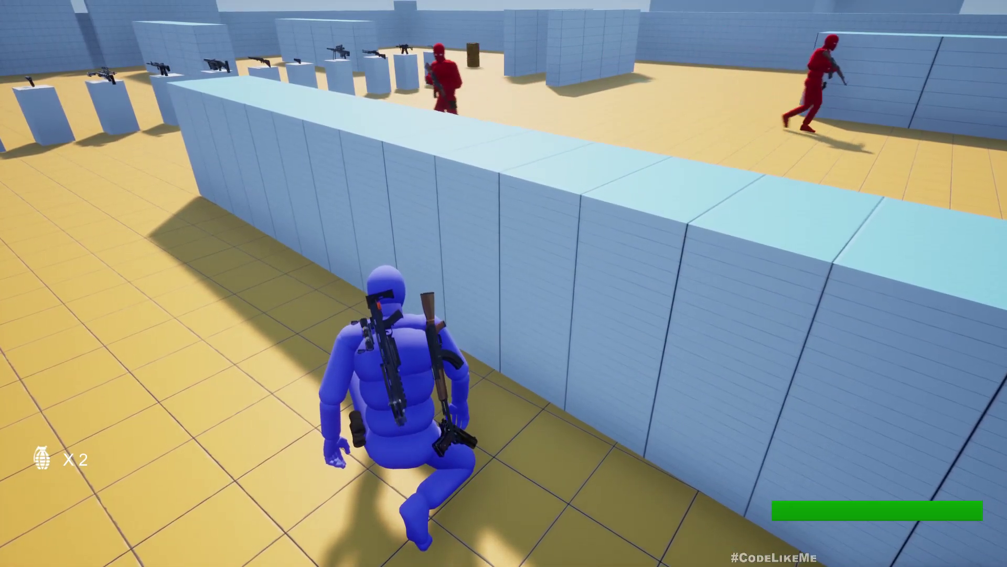
- Draw the rifle, fire at an enemy, and stop the session
key("1")
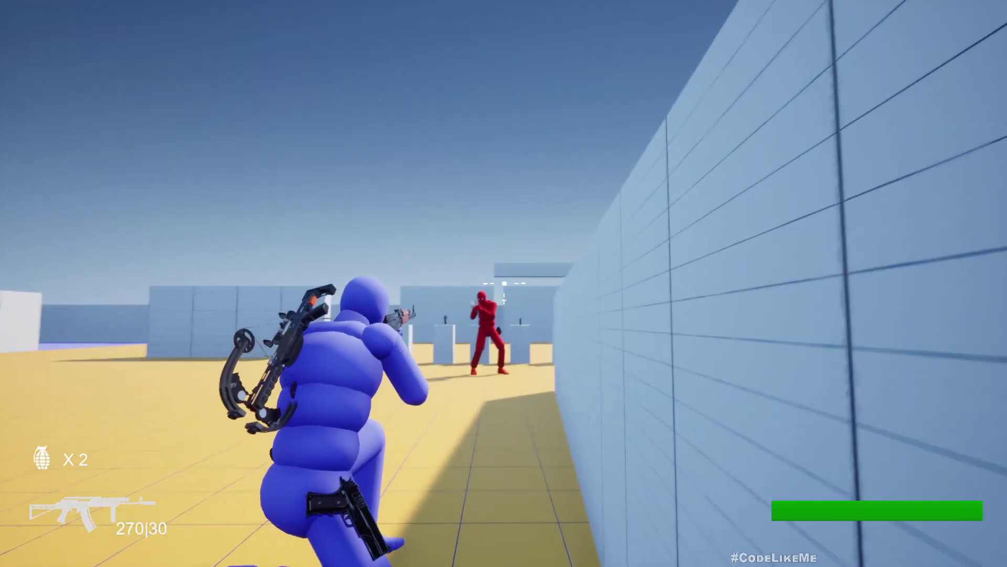
left_click(504, 294)
key("r")
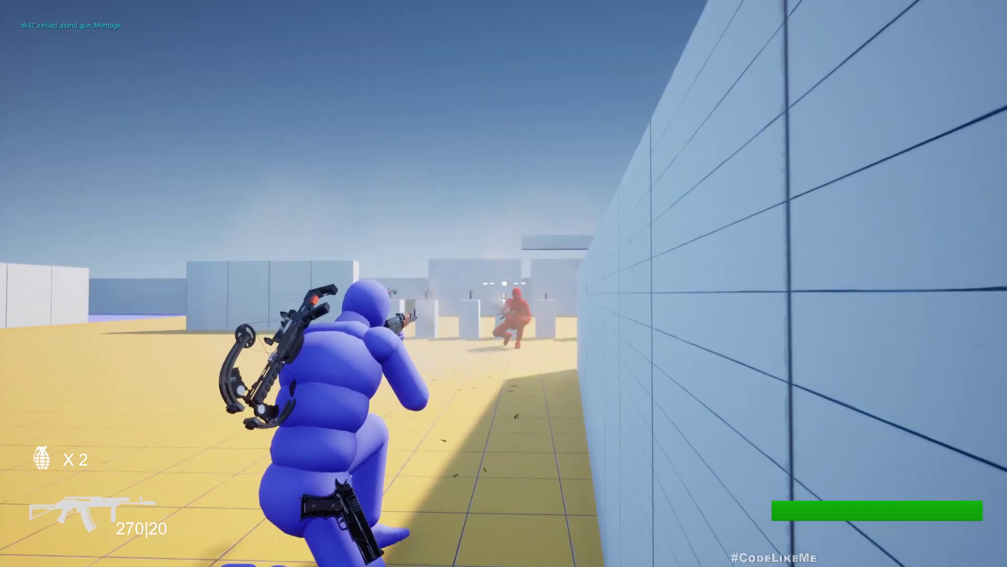
key("Escape")
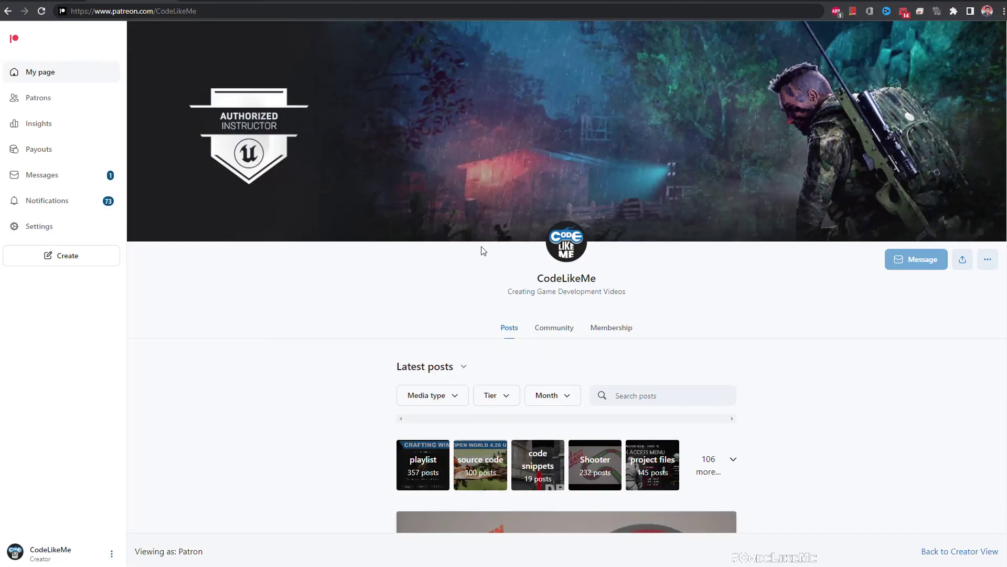
- Scroll the Patreon post feed past the Tornado Demo to the Snow Storm Path Demo post
scroll(738, 317, "down", 2)
scroll(772, 319, "down", 5)
scroll(779, 320, "down", 3)
scroll(779, 321, "down", 3)
scroll(779, 321, "down", 4)
scroll(778, 321, "down", 4)
scroll(779, 321, "down", 1)
scroll(779, 321, "down", 3)
scroll(779, 321, "down", 4)
scroll(778, 321, "down", 5)
scroll(779, 322, "down", 5)
scroll(778, 321, "down", 4)
scroll(779, 321, "down", 7)
scroll(779, 321, "down", 5)
scroll(779, 321, "down", 2)
scroll(779, 321, "down", 7)
scroll(778, 321, "down", 5)
scroll(778, 321, "down", 6)
scroll(779, 321, "down", 5)
scroll(779, 321, "down", 6)
scroll(778, 321, "down", 6)
scroll(779, 321, "down", 8)
scroll(779, 321, "down", 4)
scroll(778, 321, "down", 5)
scroll(779, 322, "down", 6)
scroll(778, 321, "down", 4)
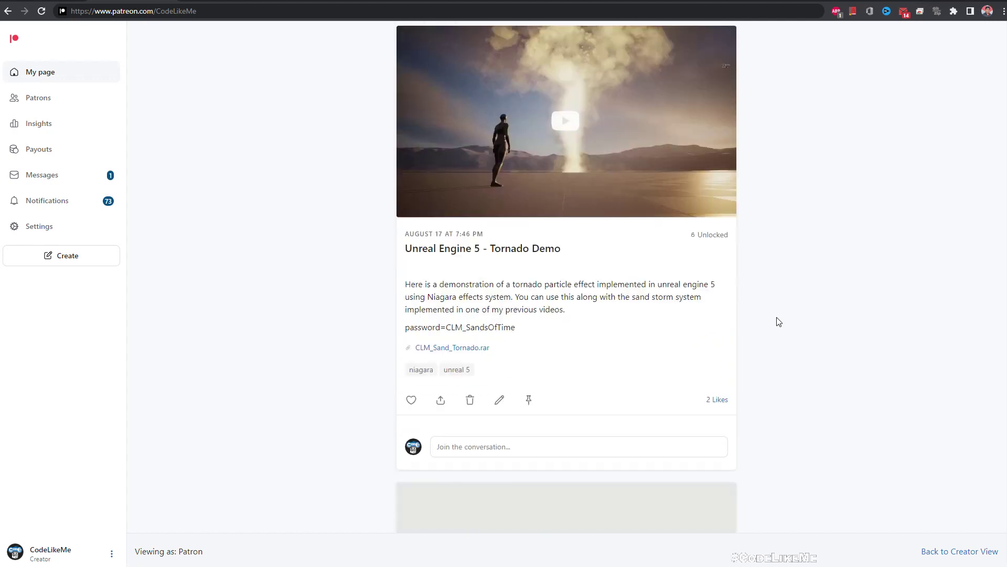
scroll(779, 322, "down", 2)
scroll(779, 321, "down", 6)
scroll(779, 321, "down", 3)
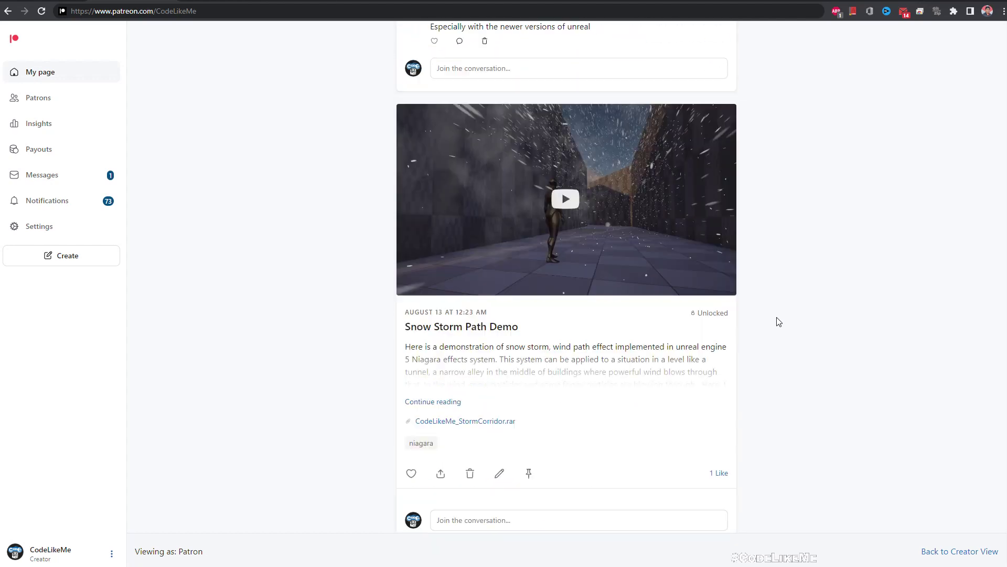